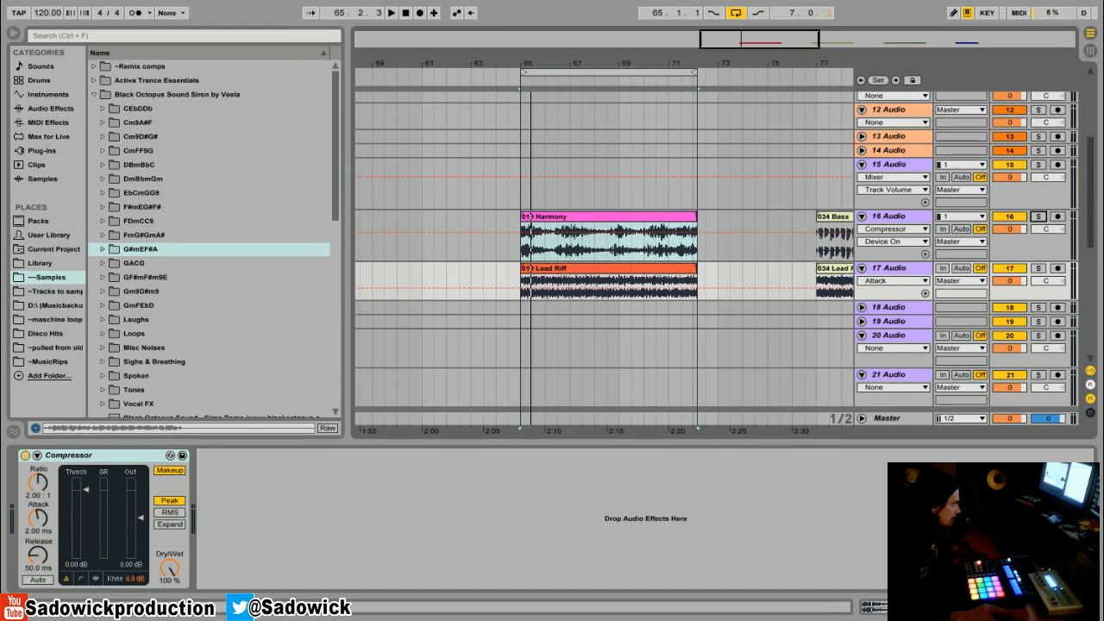
Step: Play the Harmony clip on track 16 together with the Lead Riff clip on track 17
left_click(578, 216)
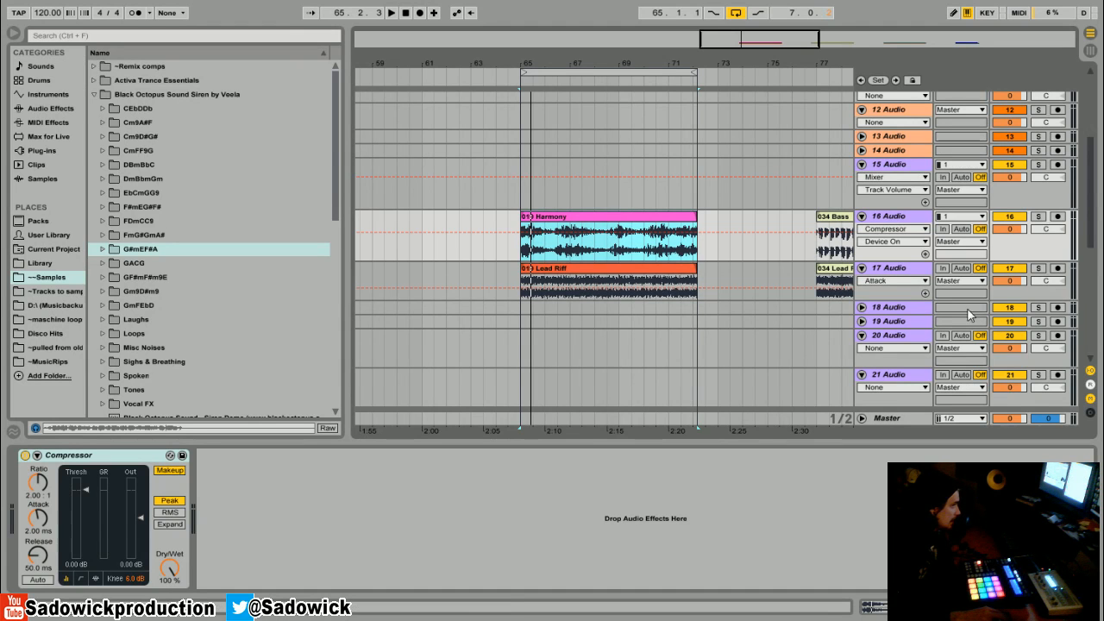
left_click(1003, 294)
left_click(1020, 248)
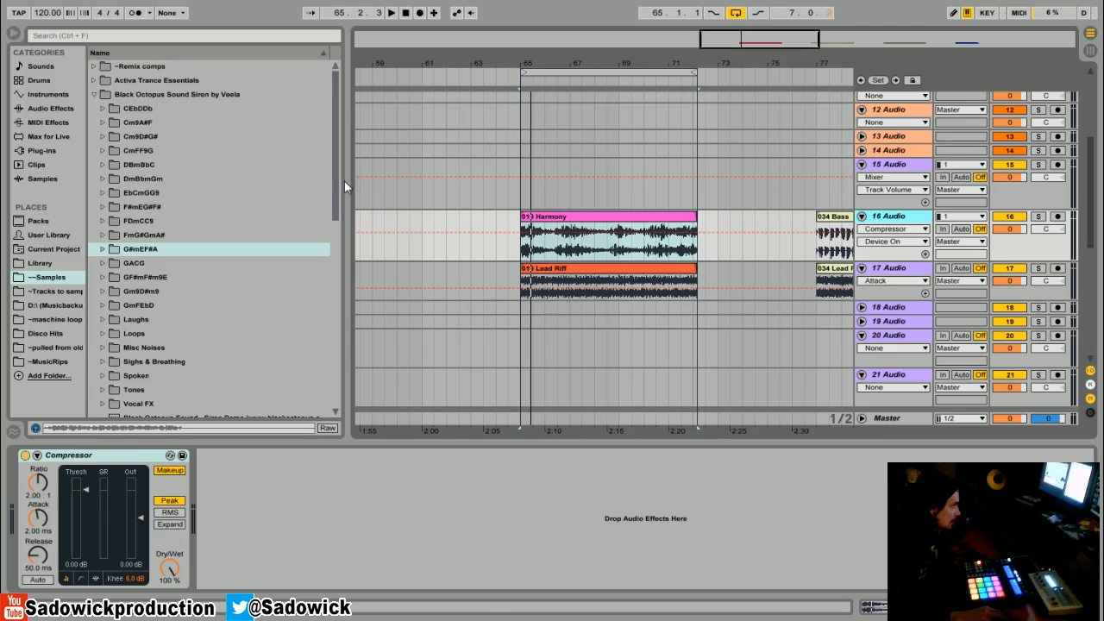
left_click(526, 214)
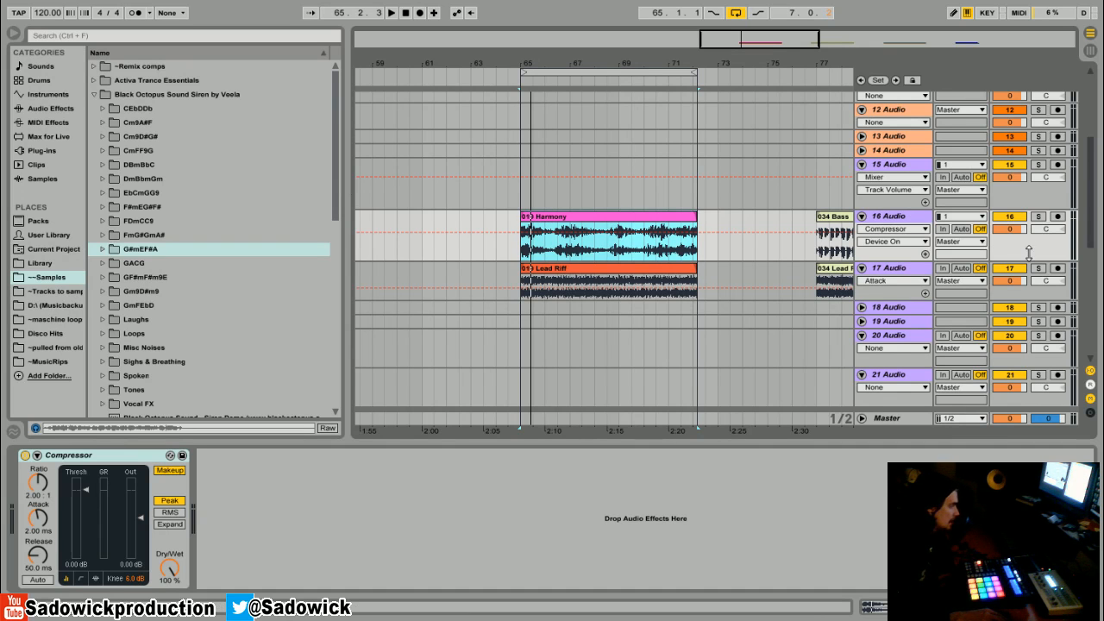
key("space")
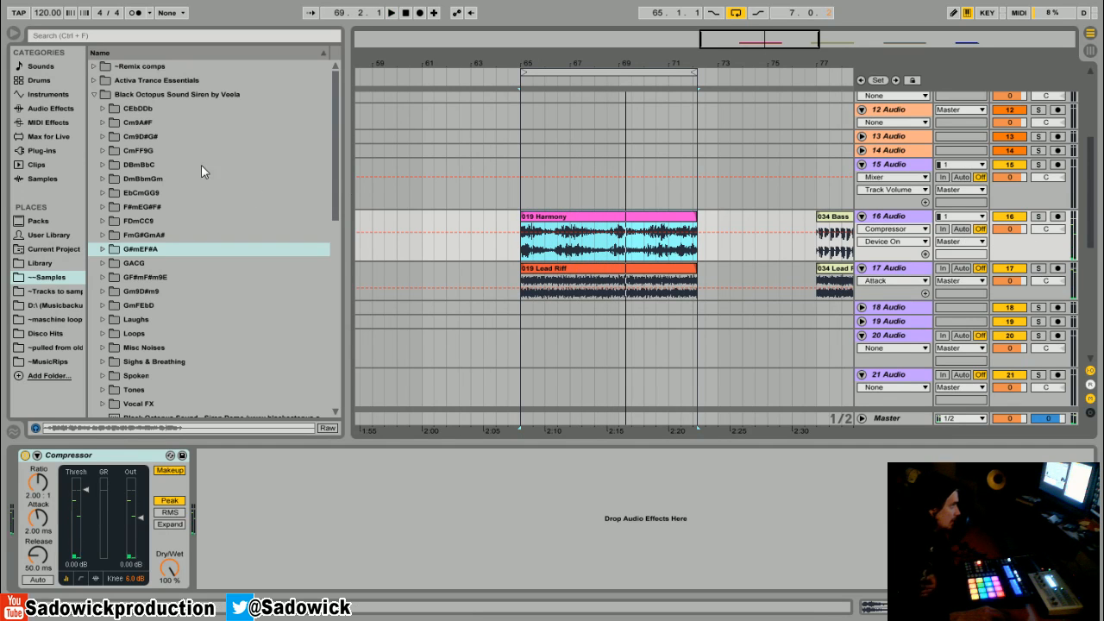
Step: Insert an EQ Eight before the Compressor on track 16, which holds the Harmony clip
left_click(36, 110)
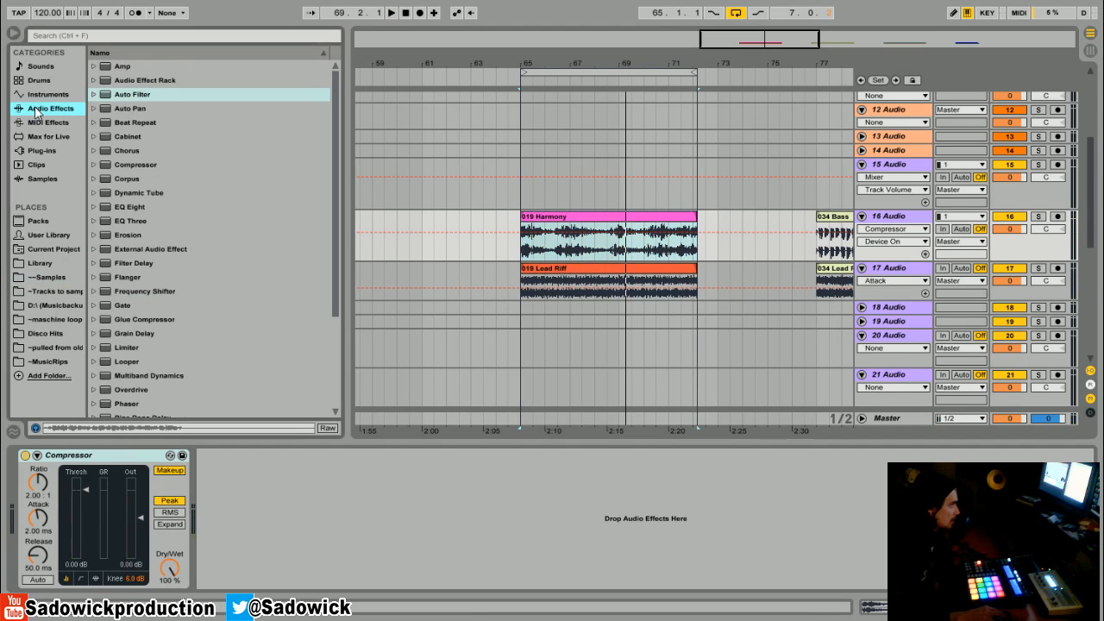
left_click(1057, 292)
left_click(661, 217)
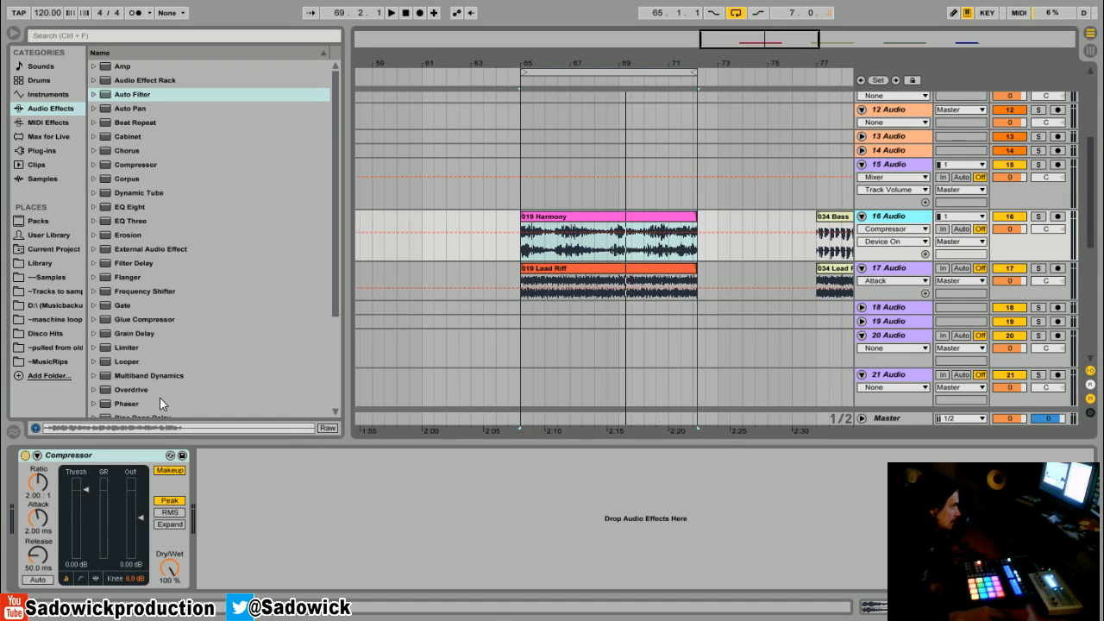
left_click_drag(126, 211, 51, 509)
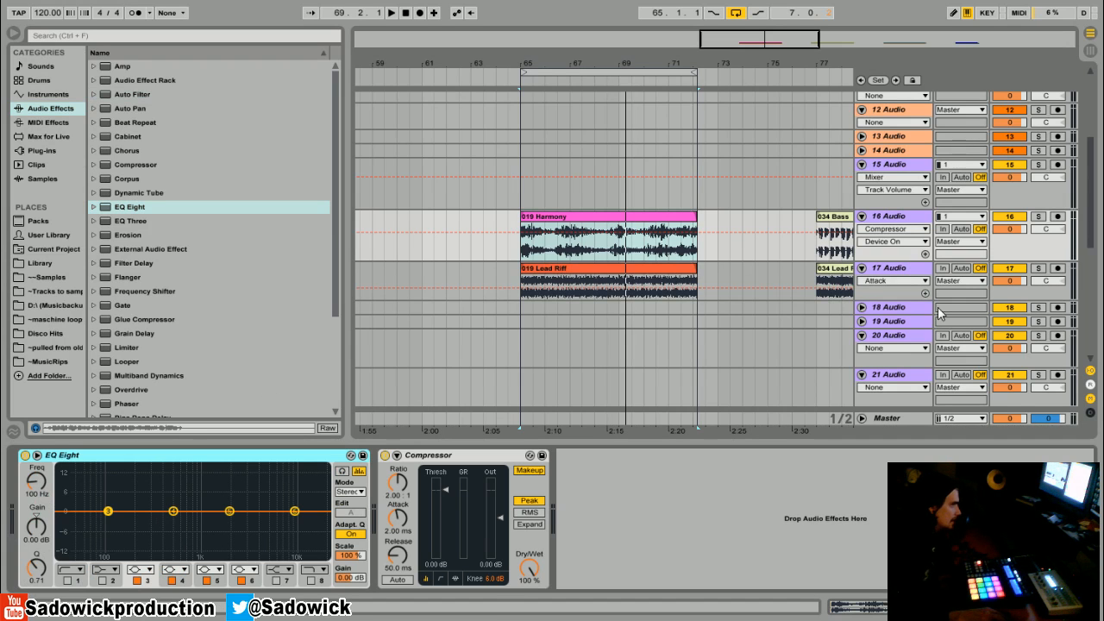
Step: Solo track 16 and audition the Harmony clip on its own
left_click(1042, 218)
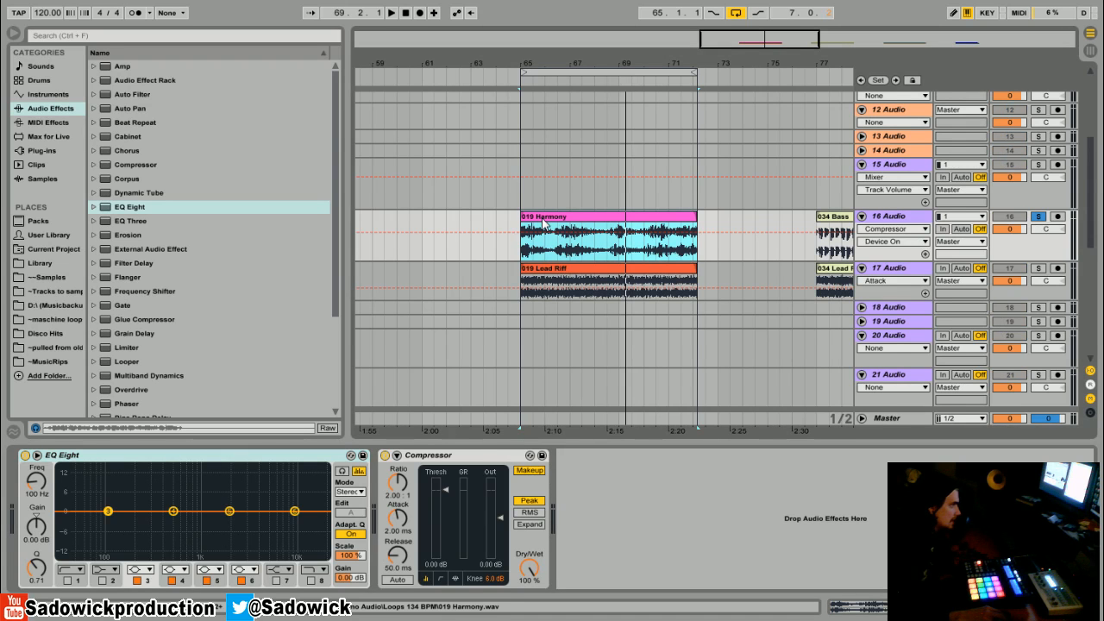
key("space")
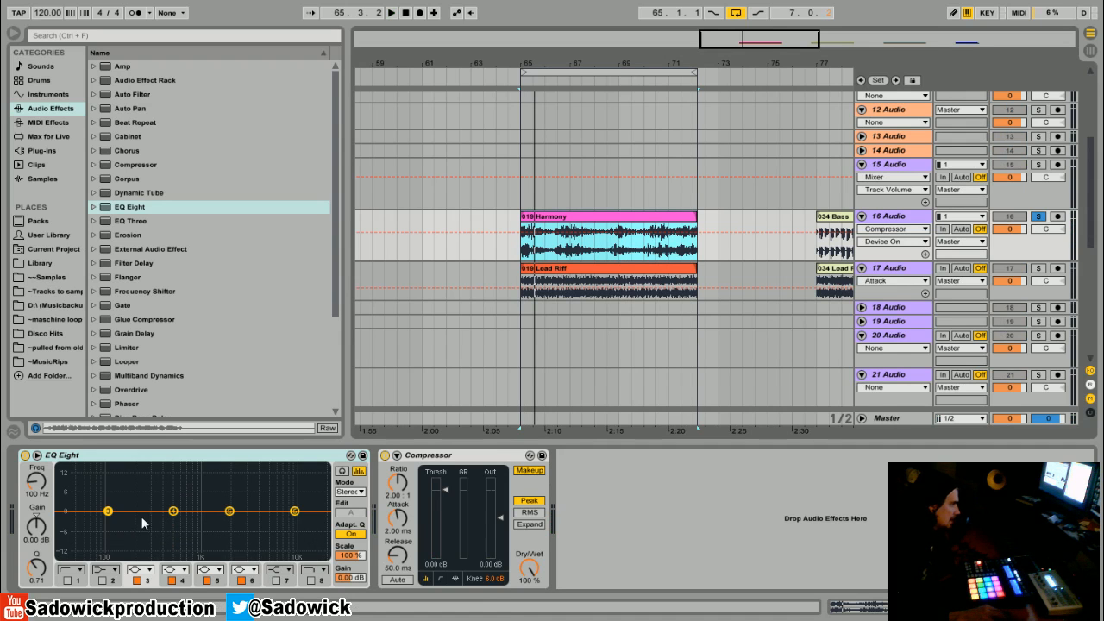
key("space")
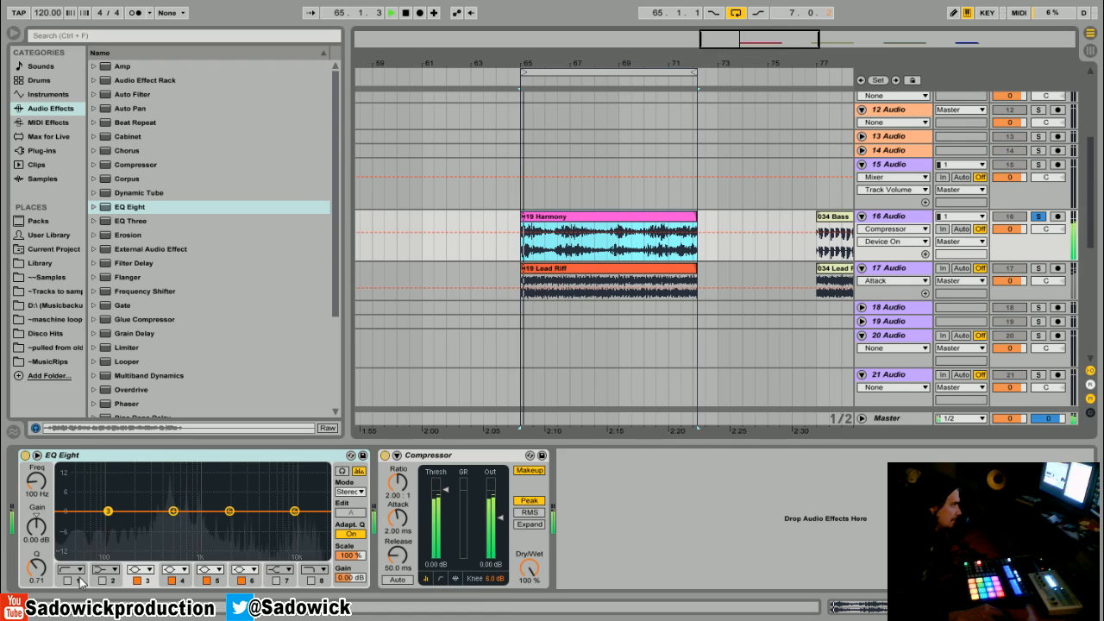
key("space")
Step: In the Harmony EQ, enable band 1 as a low cut with a raised cutoff and set band 5 to 22.0 kHz and -0.87 dB
left_click(69, 581)
left_click(67, 580)
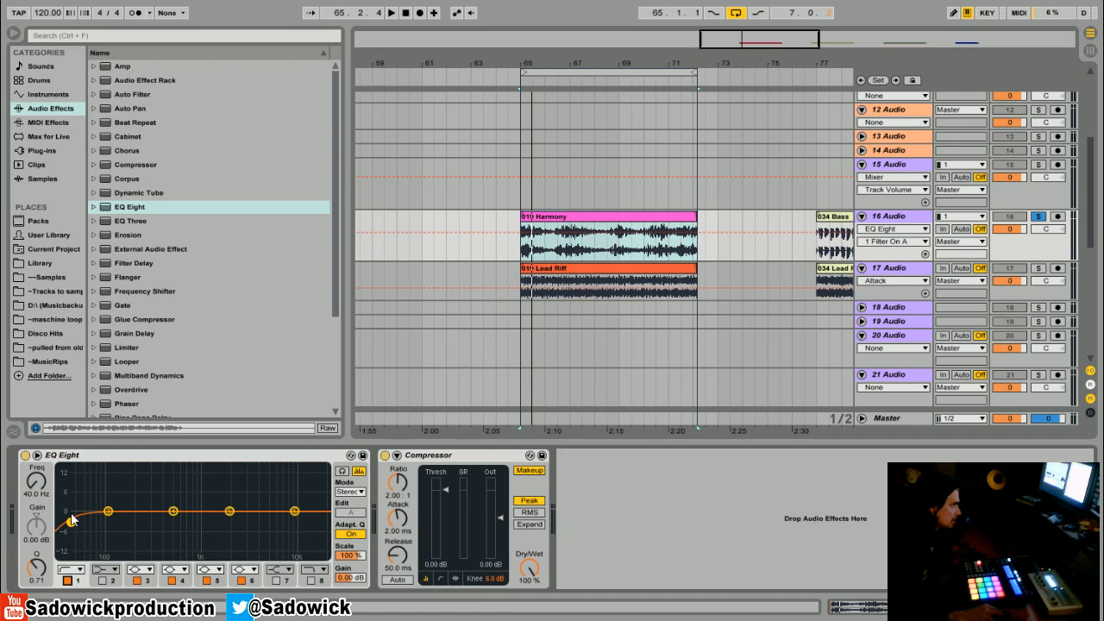
key("space")
left_click_drag(70, 523, 149, 518)
left_click_drag(294, 511, 326, 516)
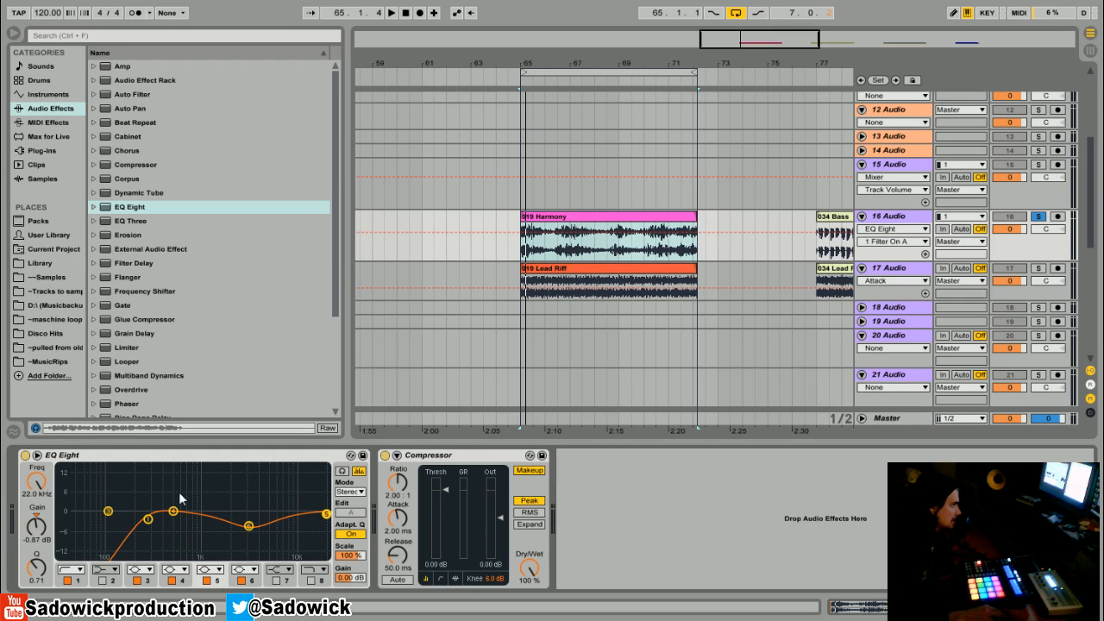
left_click(173, 512)
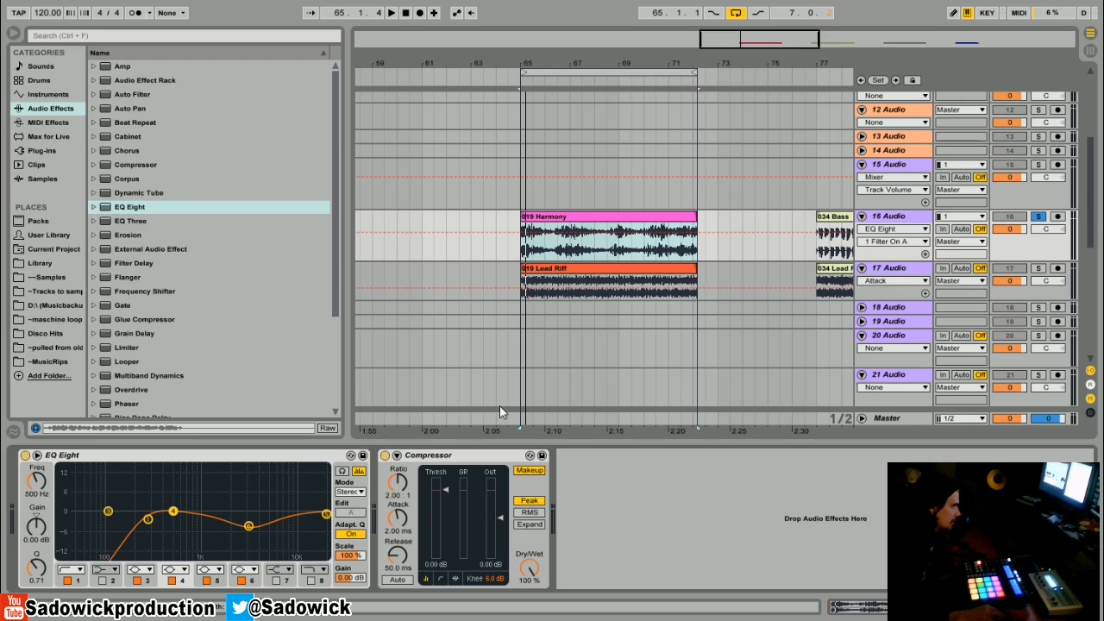
Step: Add an EQ Eight before the Compressor on track 17 and solo that track's Lead Riff
left_click(1055, 291)
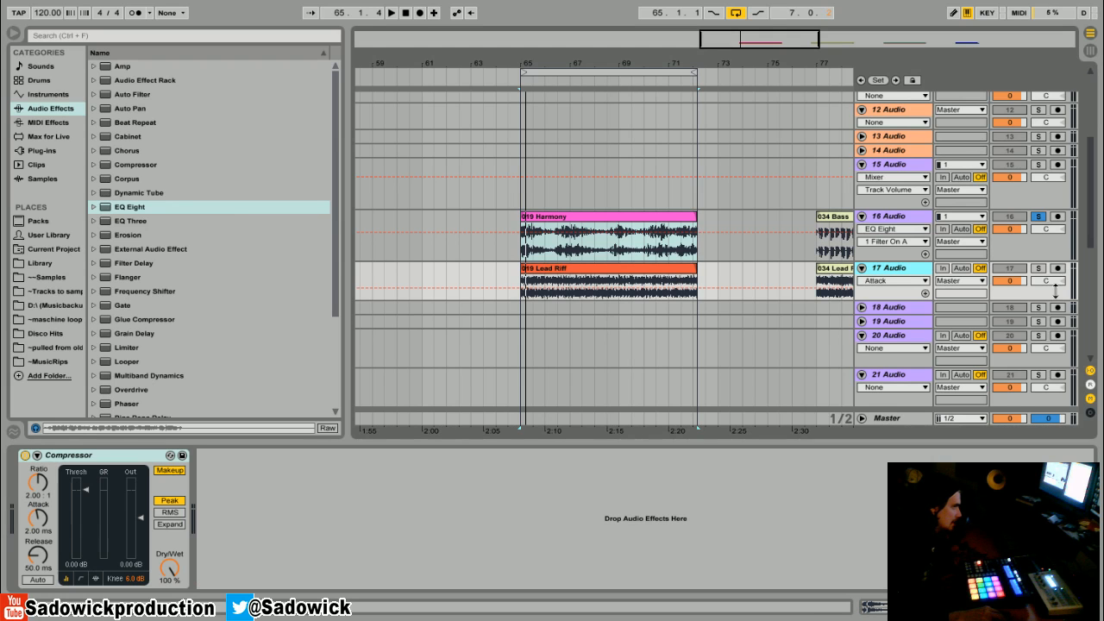
double_click(129, 208)
left_click(1037, 268)
left_click(569, 268)
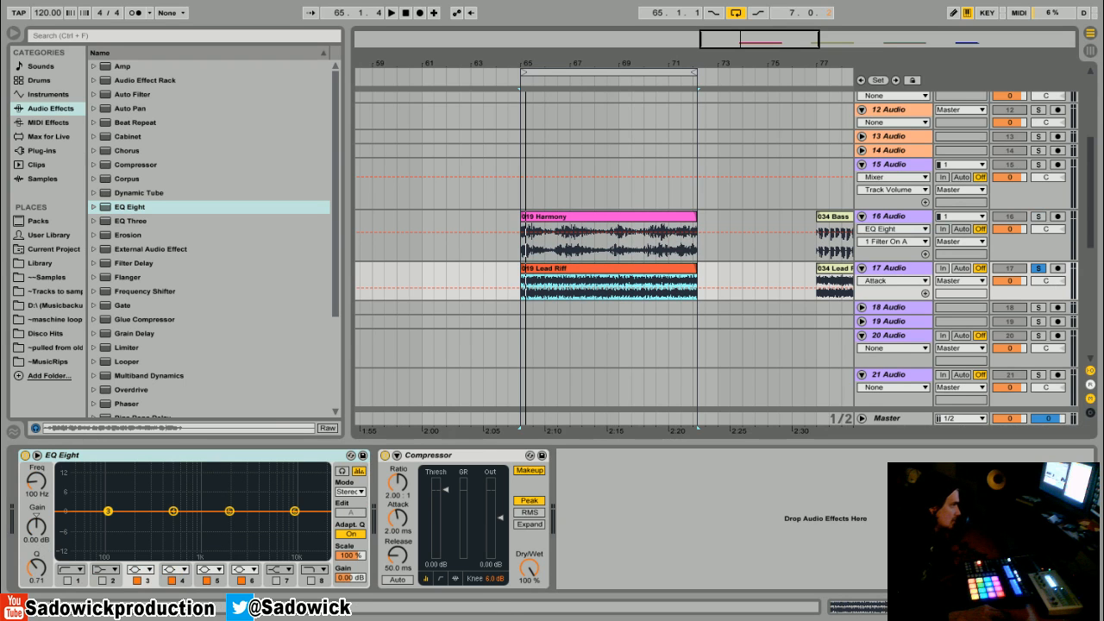
Step: In the Lead Riff EQ, enable band 1 as a low cut at 204 Hz and dip band 4 just above it with a Q of 1.79
left_click(69, 581)
key("space")
left_click_drag(70, 523, 151, 523)
key("space")
key("space")
left_click_drag(36, 566, 36, 547)
key("space")
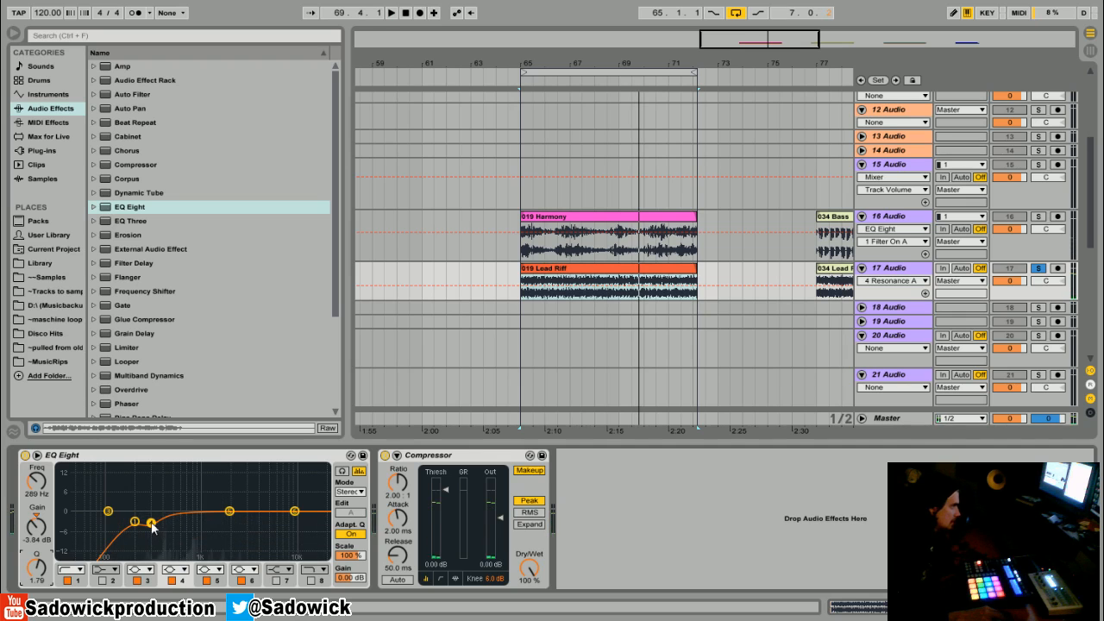
left_click(135, 522)
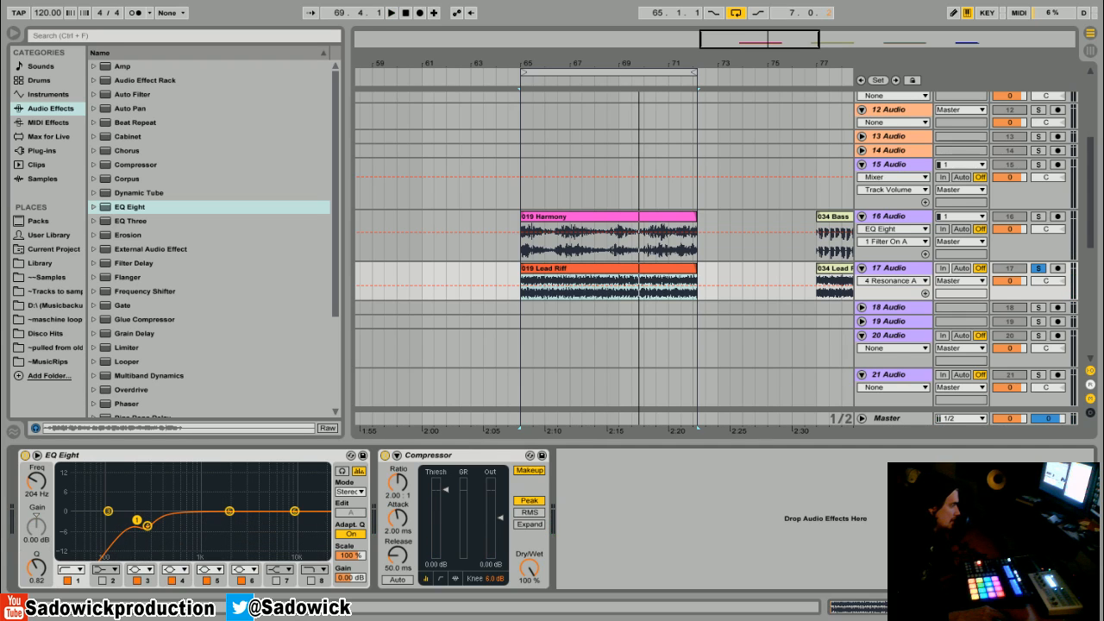
left_click_drag(147, 530, 148, 532)
Step: Set band 5 of the Lead Riff EQ to a cut at 790 Hz, -1.61 dB, with a Q of 2.03
left_click_drag(230, 512, 202, 516)
key("space")
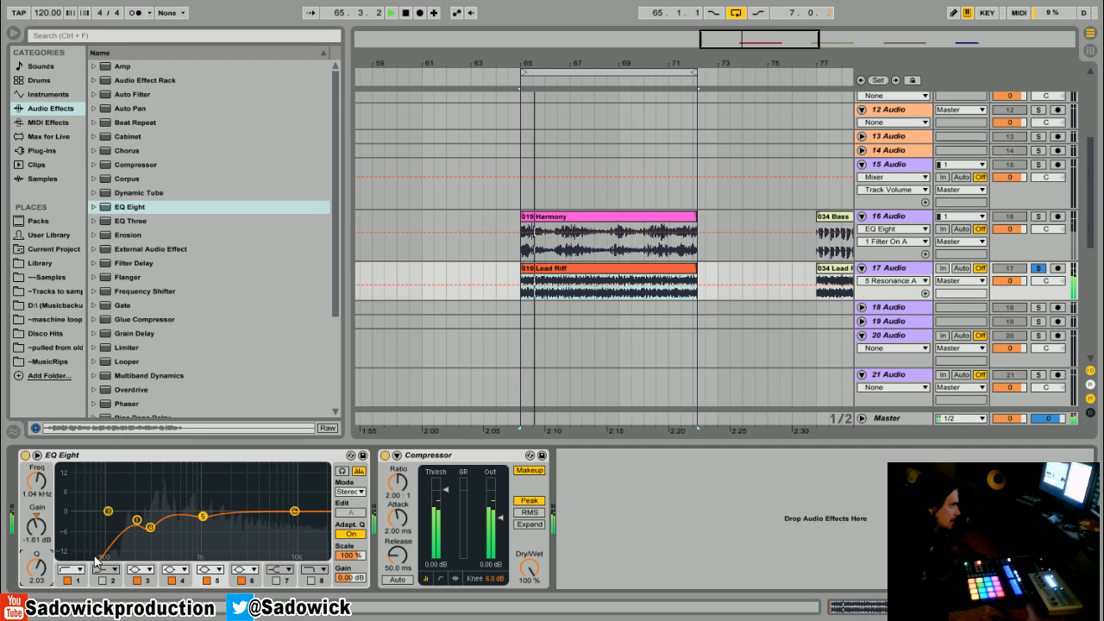
mouse_move(202, 516)
left_mouse_down()
mouse_move(181, 507)
mouse_move(193, 517)
left_mouse_up()
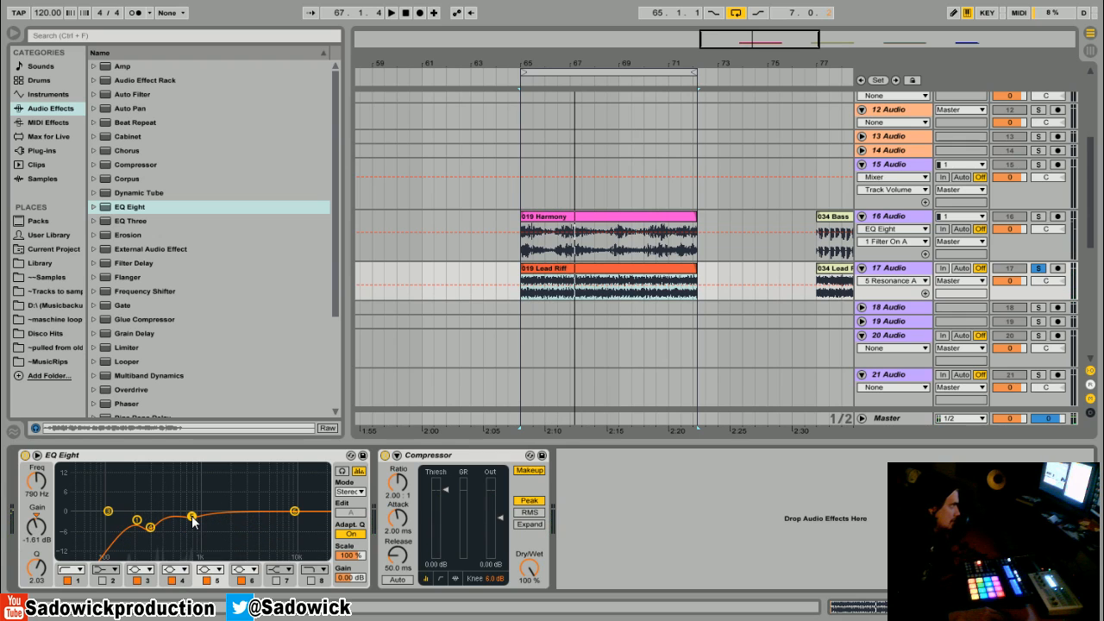
Step: Boost band 6 of the Lead Riff EQ by 2.36 dB at 2.04 kHz and audition it
left_click_drag(295, 514, 223, 509)
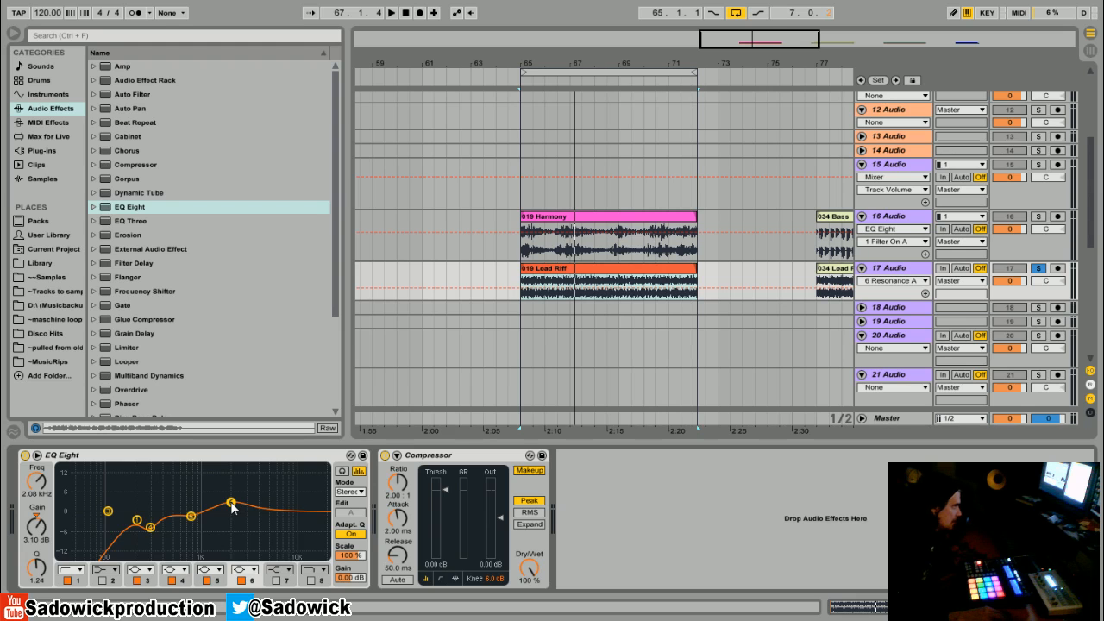
left_click_drag(231, 507, 231, 509)
key("space")
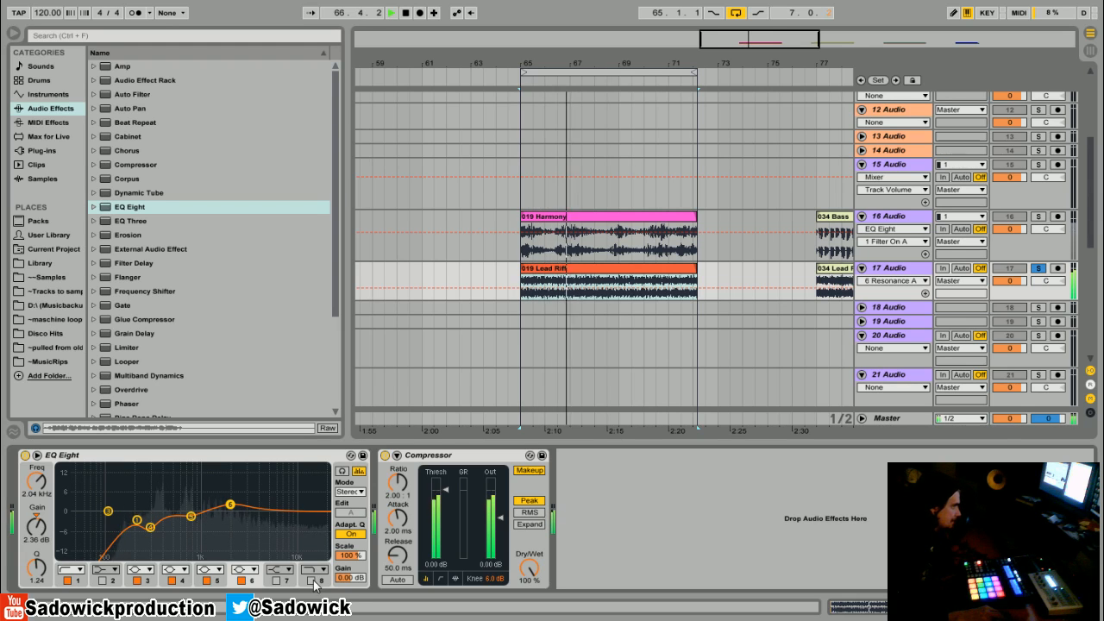
key("space")
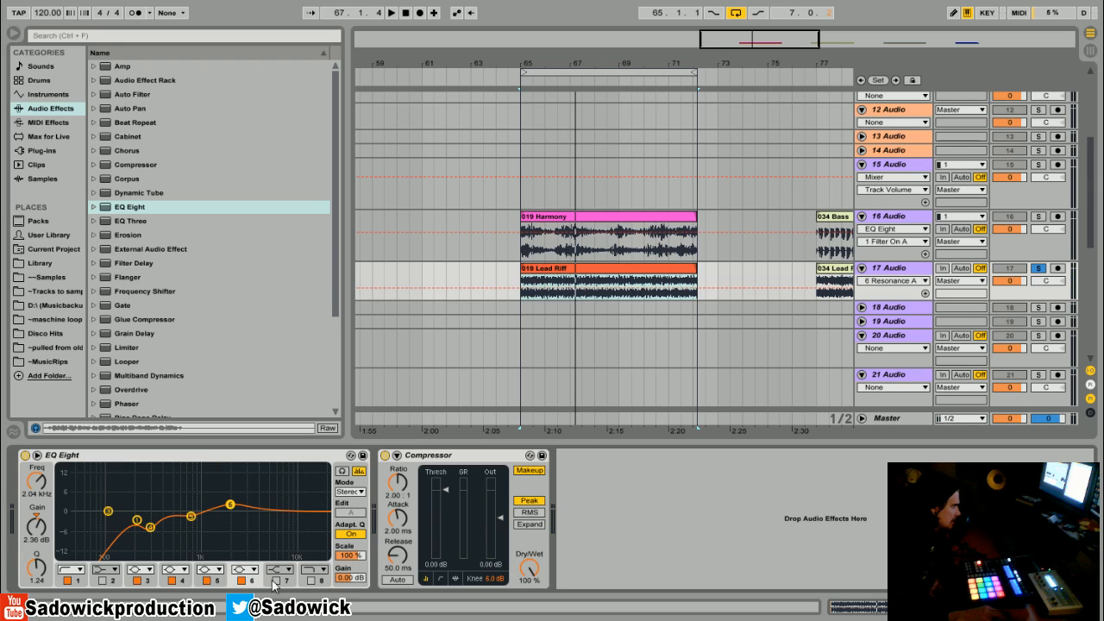
Step: Enable band 7 of the Lead Riff EQ as a bell filter and boost it 4.59 dB at 8.35 kHz
left_click(275, 581)
left_click(288, 571)
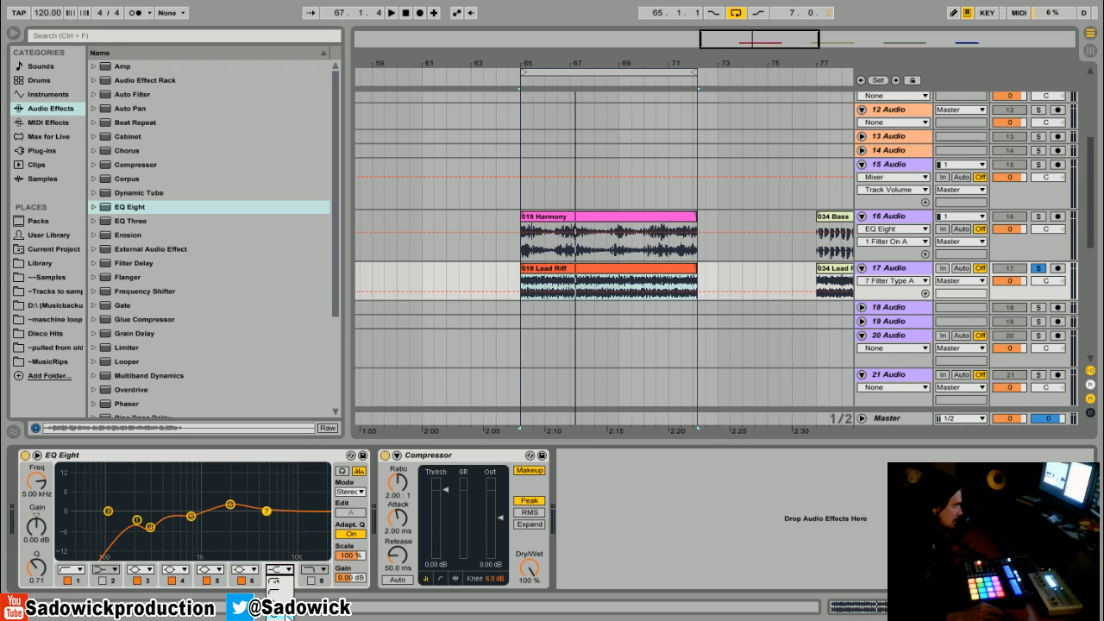
left_click(284, 609)
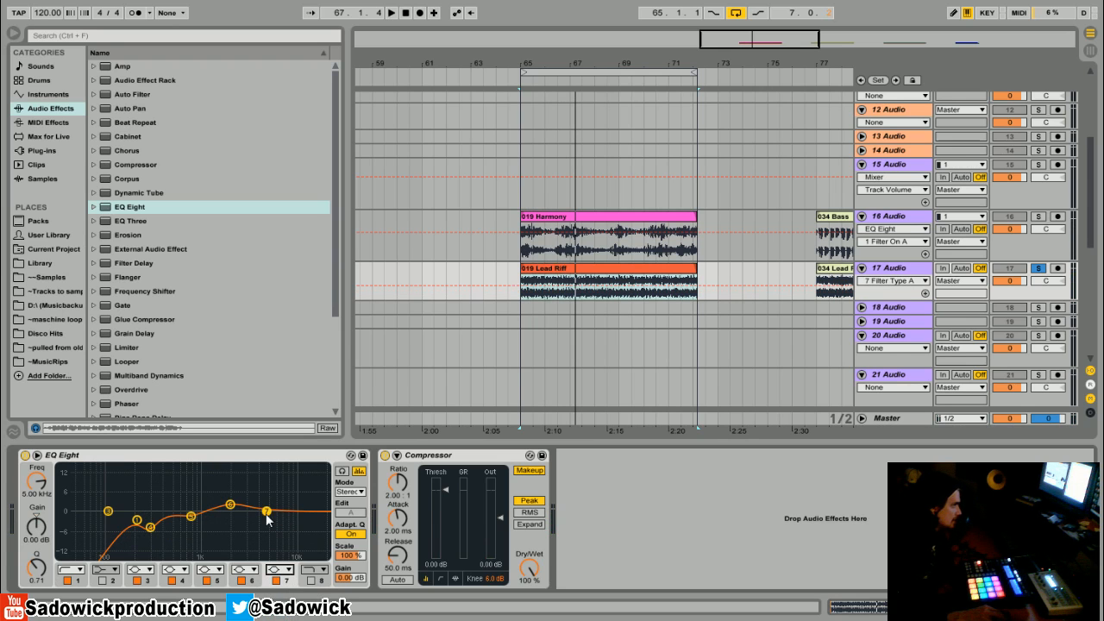
key("space")
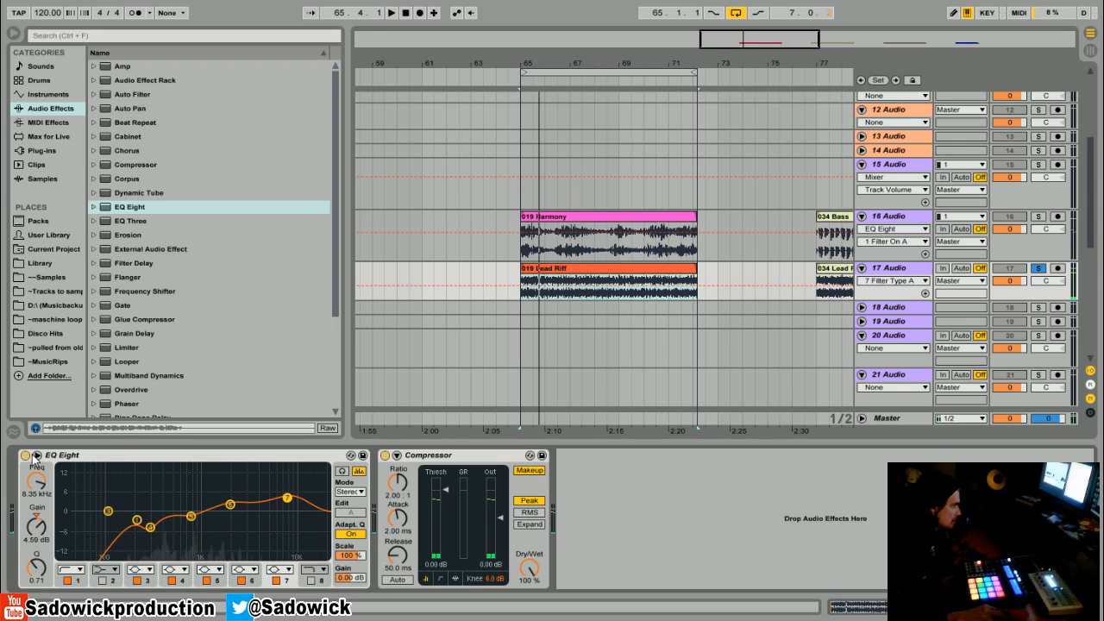
Step: Compare the Lead Riff with its EQ off and on, and set band 7 to 8.51 kHz, 2.36 dB and a Q of 1.05
left_click(25, 456)
left_click(25, 456)
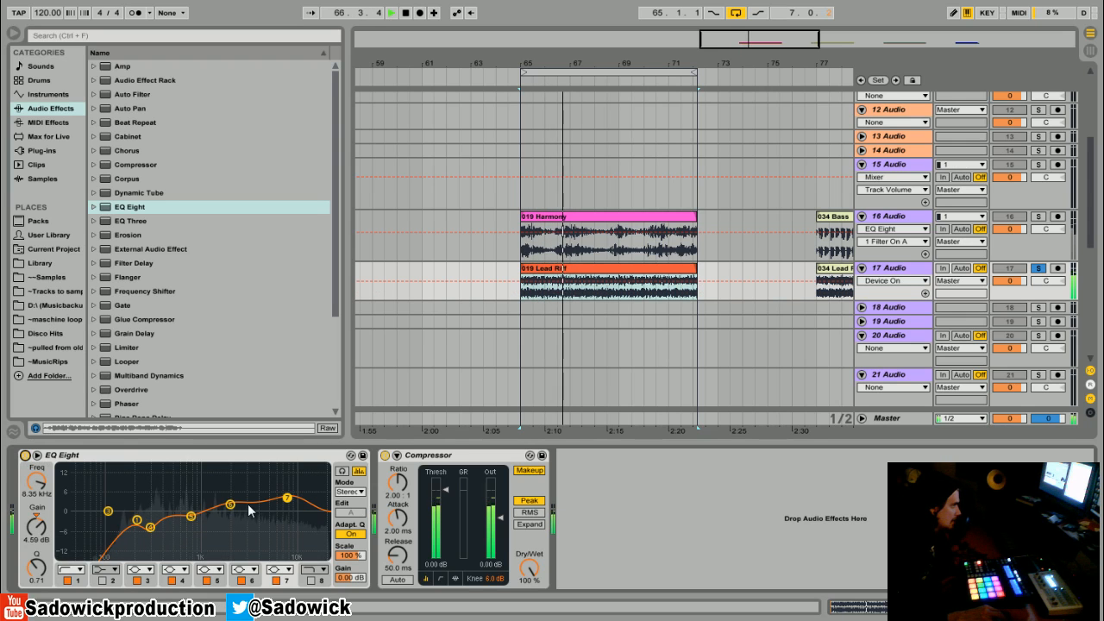
left_click_drag(230, 505, 287, 505)
left_click_drag(41, 577, 42, 565)
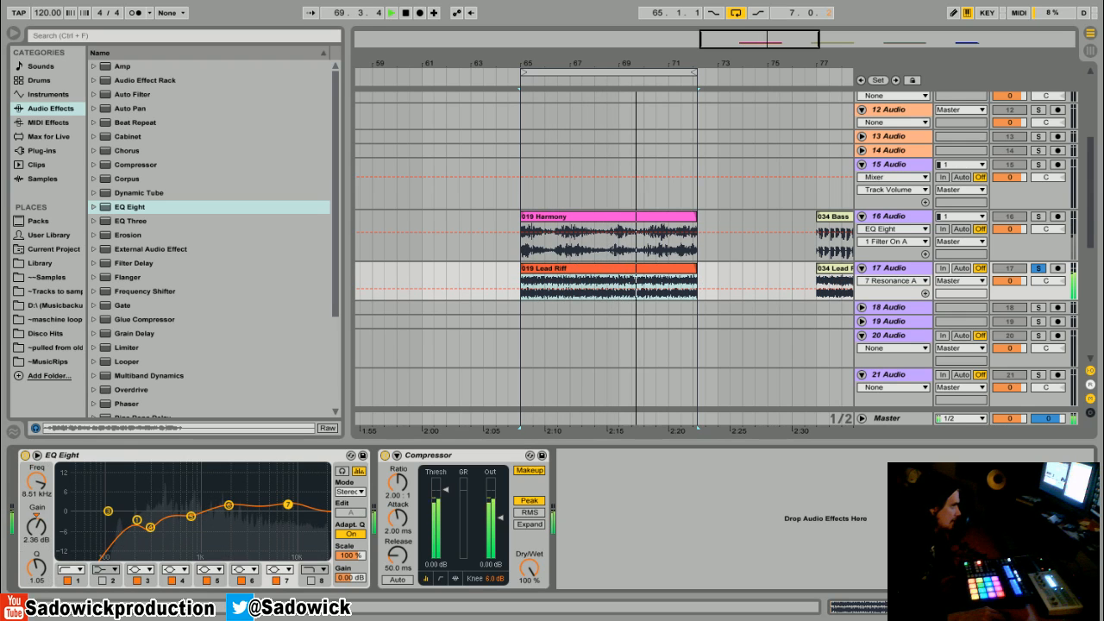
key("space")
Step: Clear the solo, play both clips together and lower track 17's volume to -0.9 dB
left_click(1038, 217)
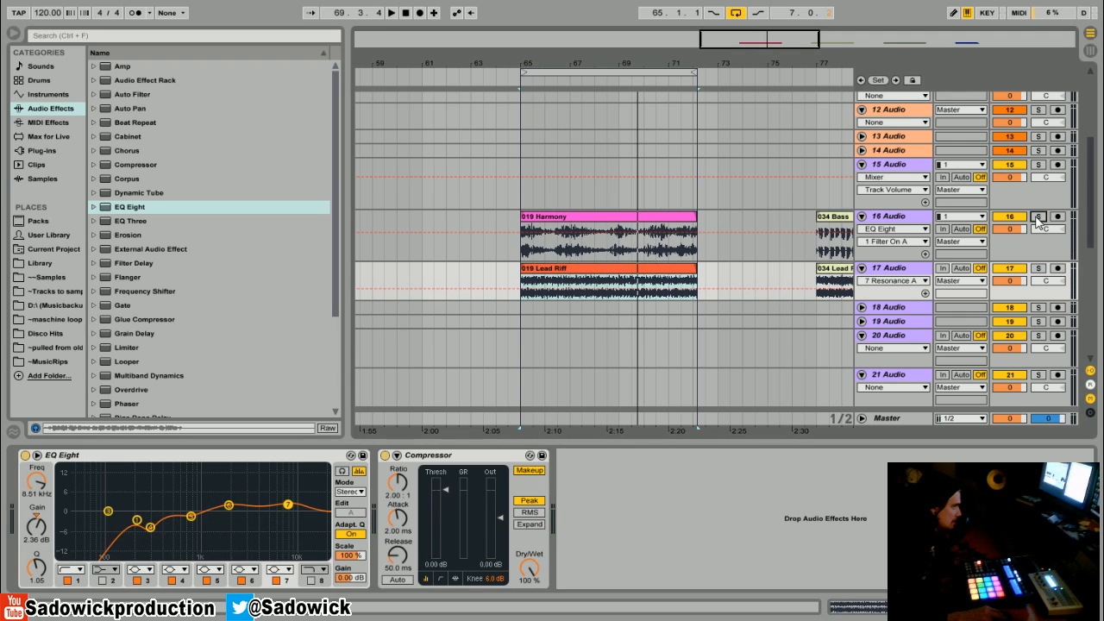
left_click(614, 231)
key("space")
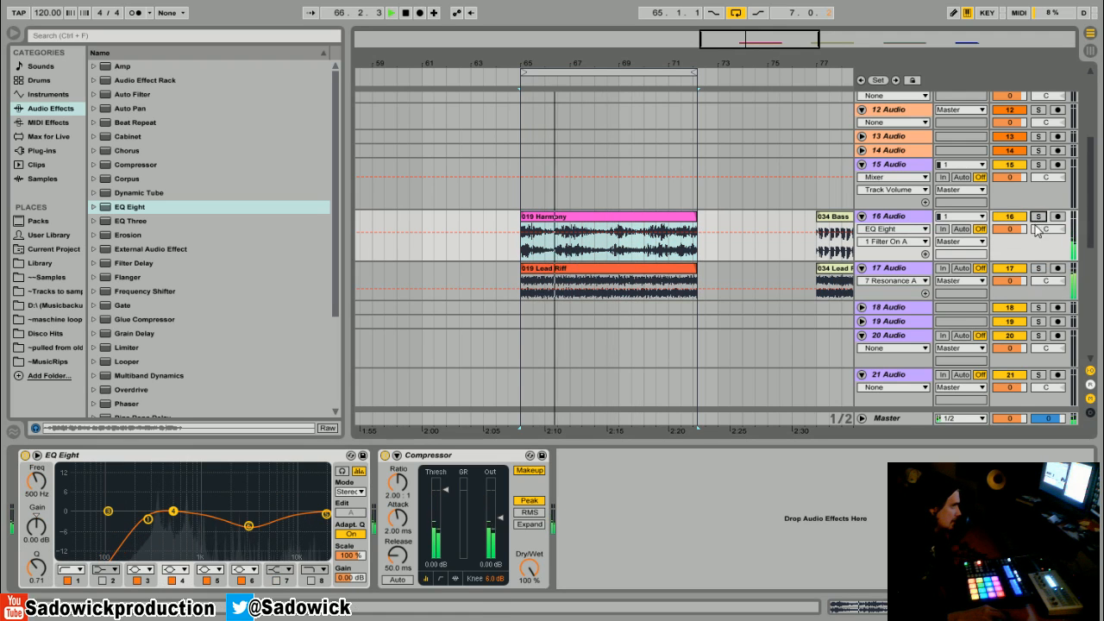
left_click_drag(1010, 281, 1010, 289)
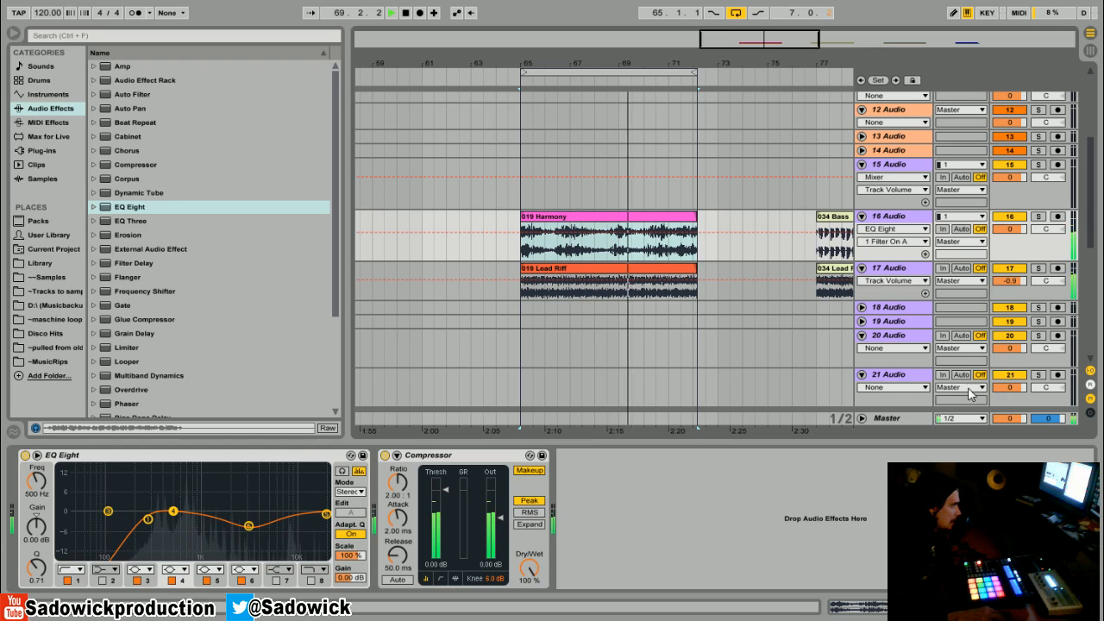
Step: Solo track 16 and reshape its EQ: band 1 at 374 Hz, band 4 dipped, band 6 boosted, band 5 at 12.9 kHz and 5.83 dB
left_click(1038, 217)
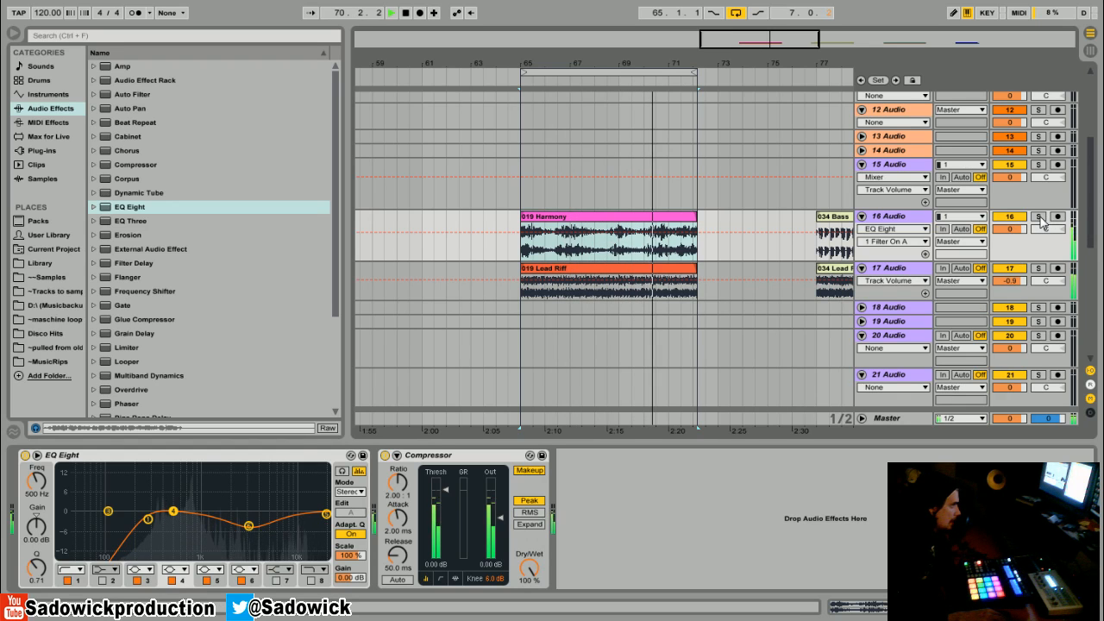
mouse_move(249, 525)
left_mouse_down()
mouse_move(247, 483)
mouse_move(261, 481)
mouse_move(253, 504)
left_mouse_up()
left_click_drag(173, 511, 193, 521)
left_click_drag(36, 567, 37, 553)
left_click_drag(192, 520, 162, 518)
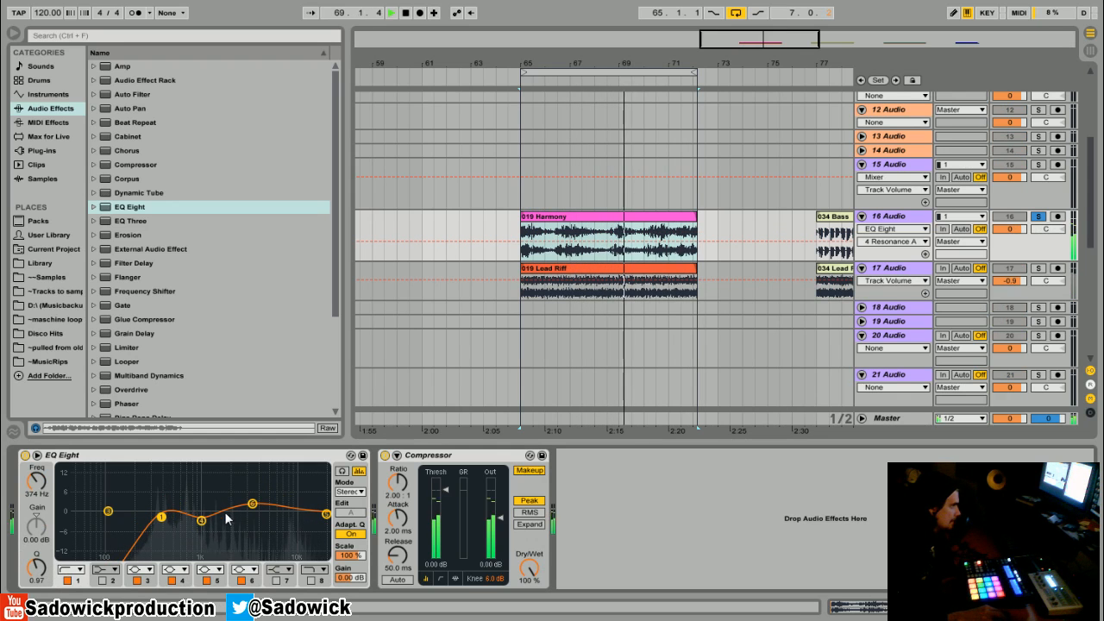
left_click_drag(325, 515, 304, 494)
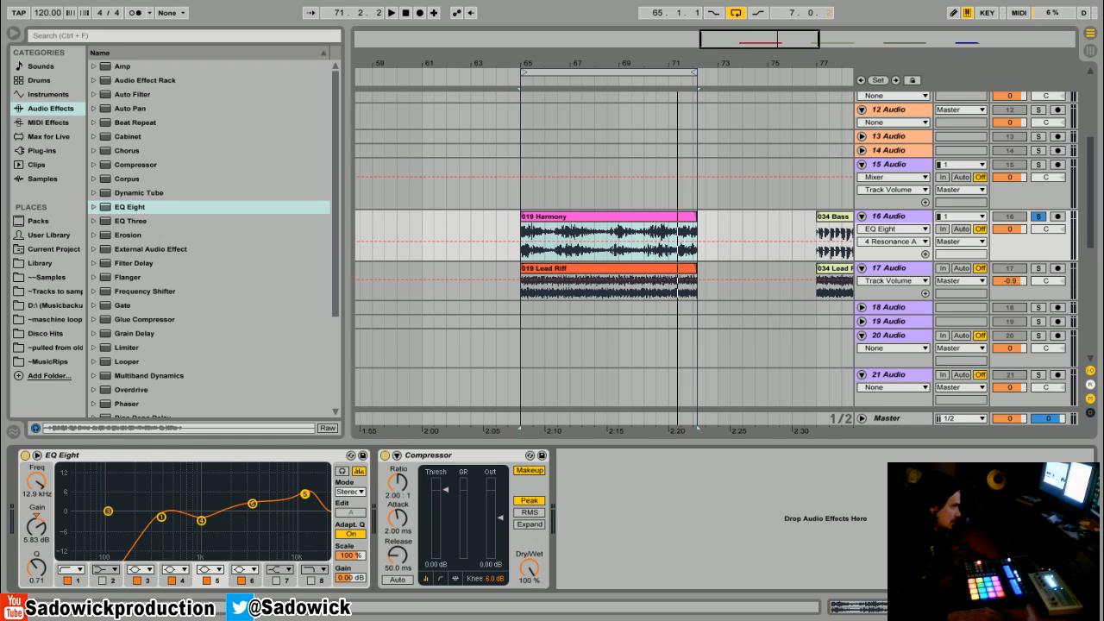
Step: Solo track 17 and turn band 7 of its EQ into a cut at 11.0 kHz, -5.58 dB, with a Q of 2.18
left_click(1027, 292)
left_click(1039, 268)
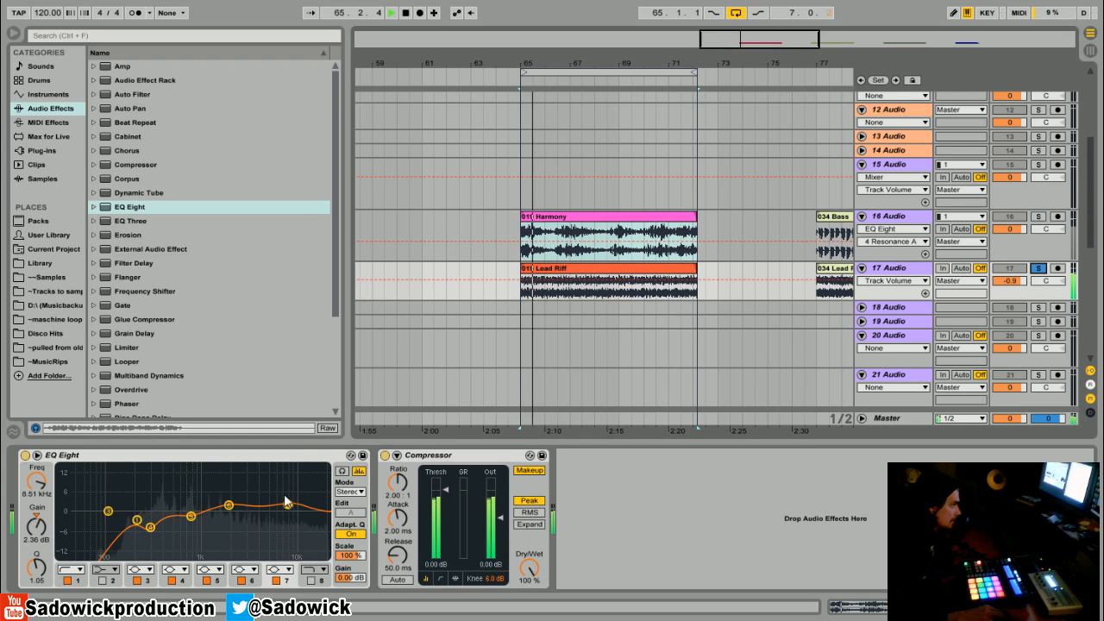
left_click_drag(36, 568, 36, 549)
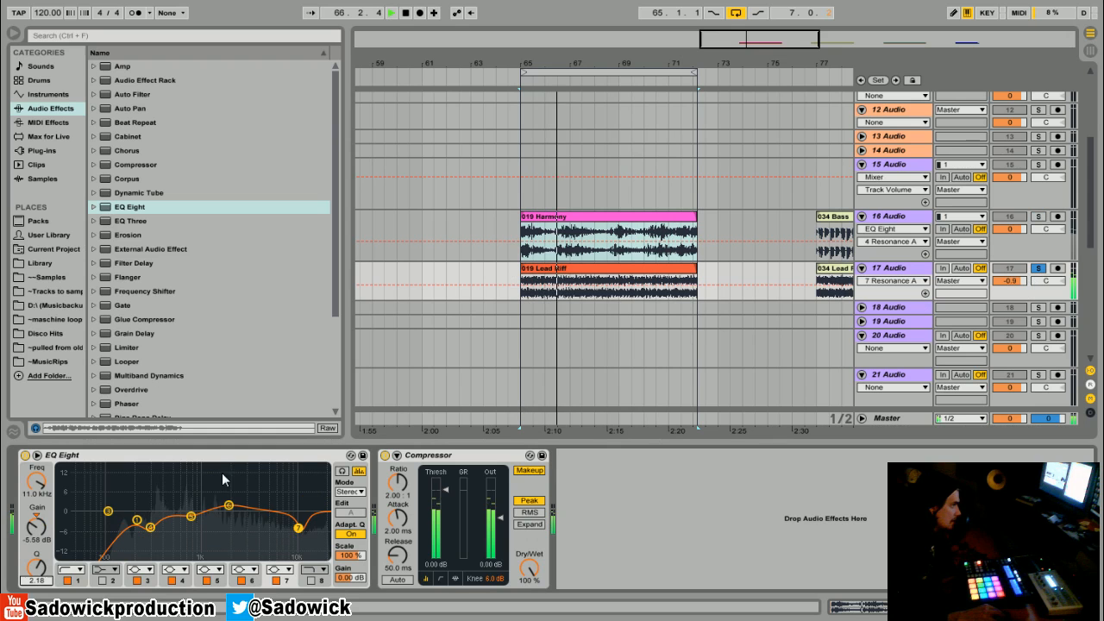
Step: On track 17's EQ, boost band 7 by 4.34 dB at 8.66 kHz and enable band 8 as a high cut at 13.4 kHz, Q 0.63
left_click_drag(299, 527, 280, 495)
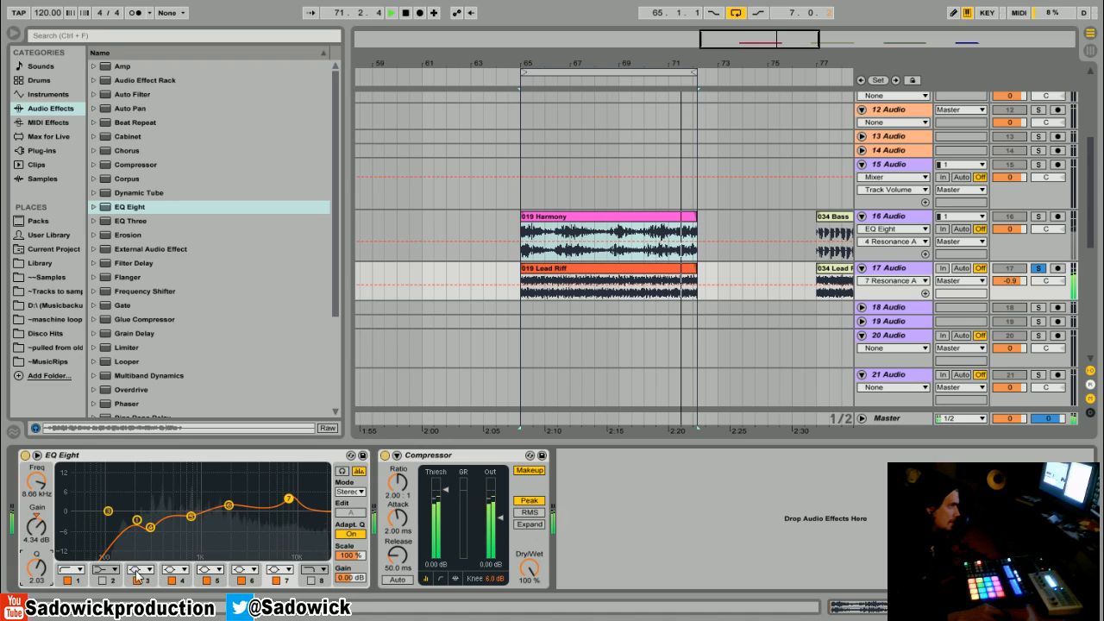
left_click(312, 581)
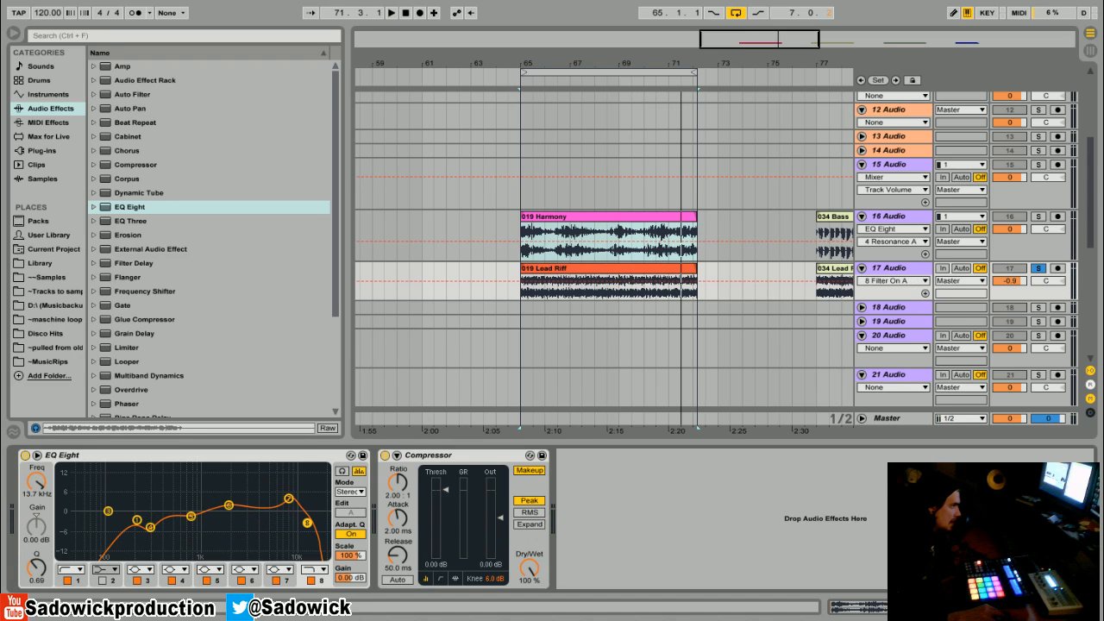
key("space")
mouse_move(292, 522)
left_mouse_down()
mouse_move(278, 521)
mouse_move(303, 509)
mouse_move(306, 524)
left_mouse_up()
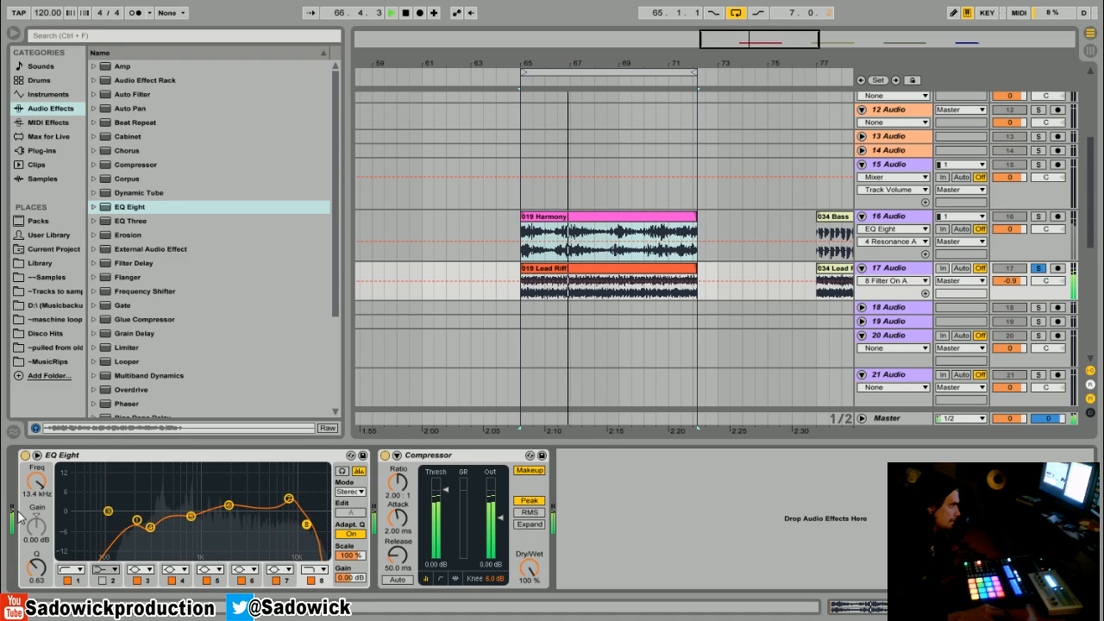
Step: Compare track 17 with its EQ off and on, clear its solo and play both clips with tracks 16 and 17 panned 50L and 50R
left_click(25, 455)
left_click(25, 455)
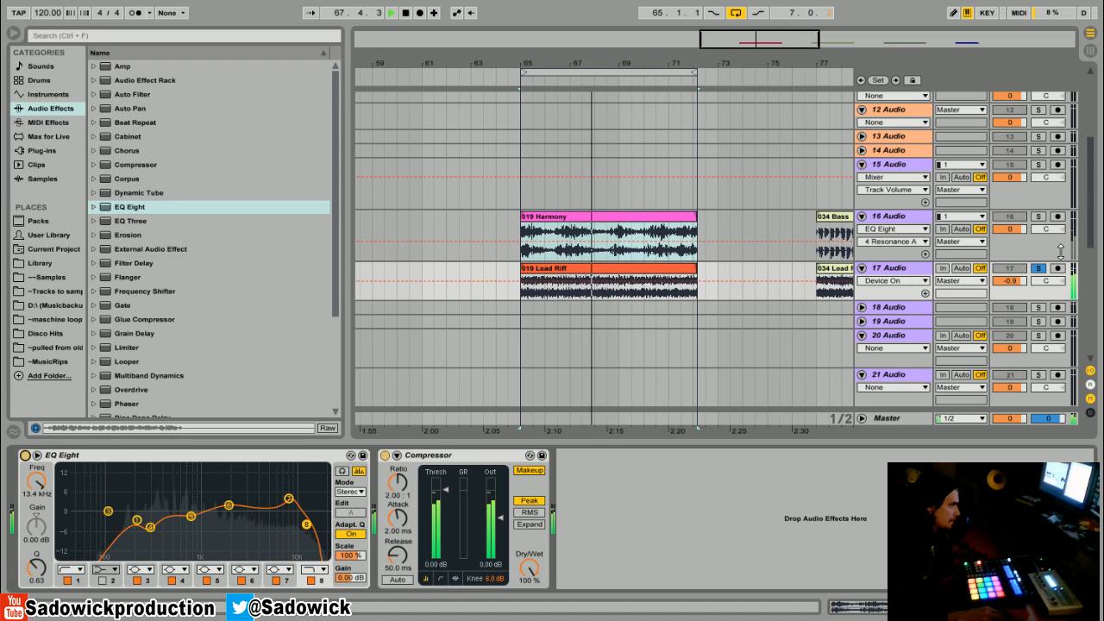
left_click(1038, 269)
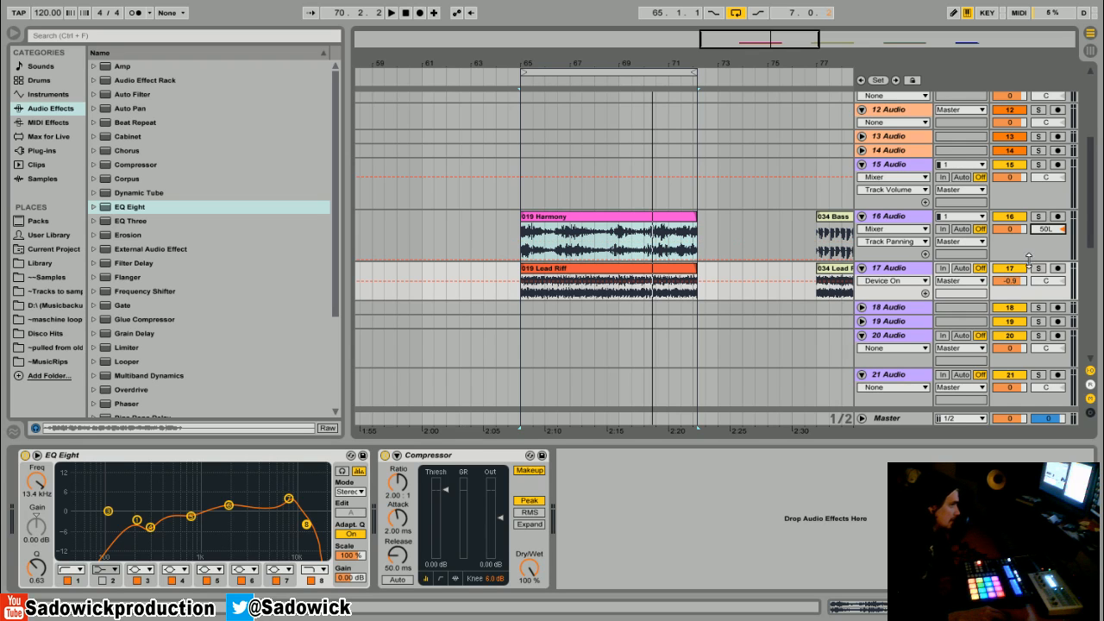
left_click(621, 216)
key("space")
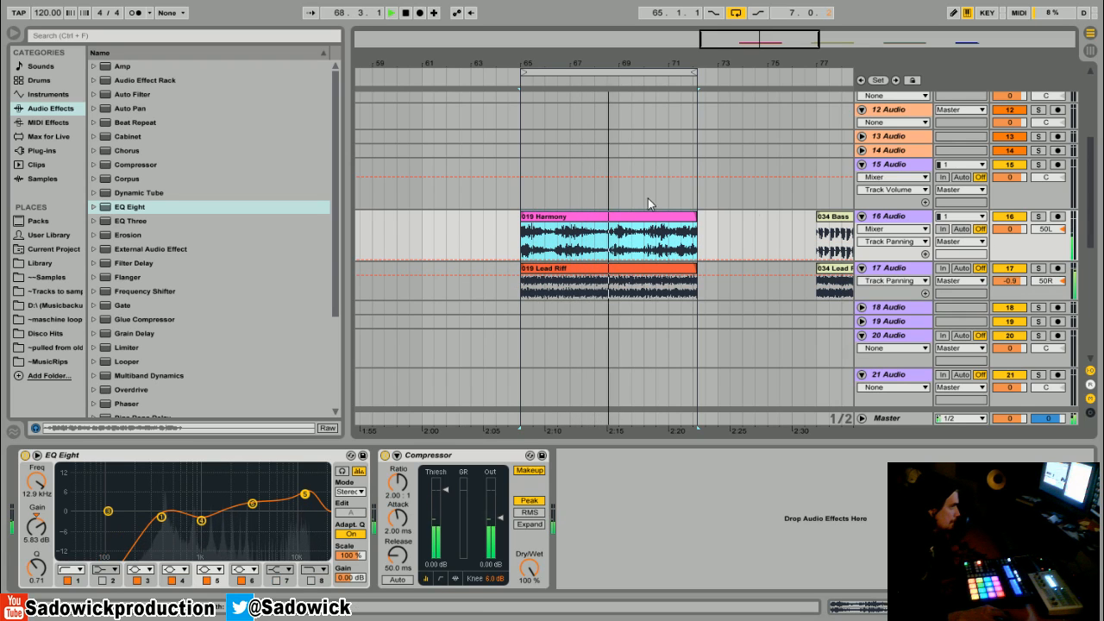
Step: Return the panning of tracks 16 and 17 to their default centre position
right_click(1048, 228)
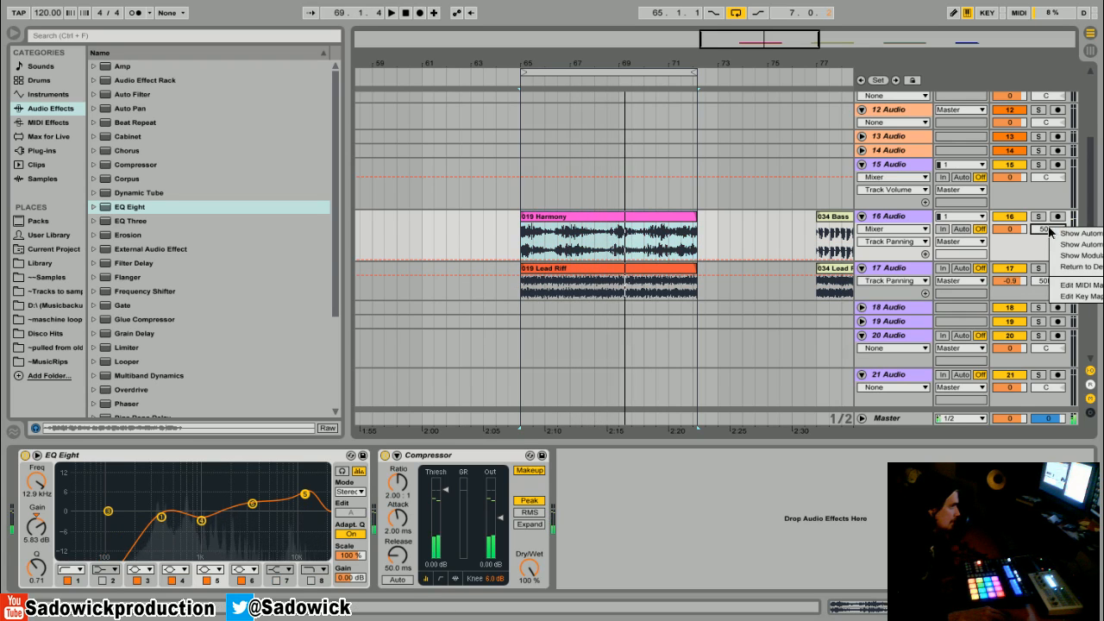
left_click(1065, 271)
right_click(1046, 281)
left_click(1077, 320)
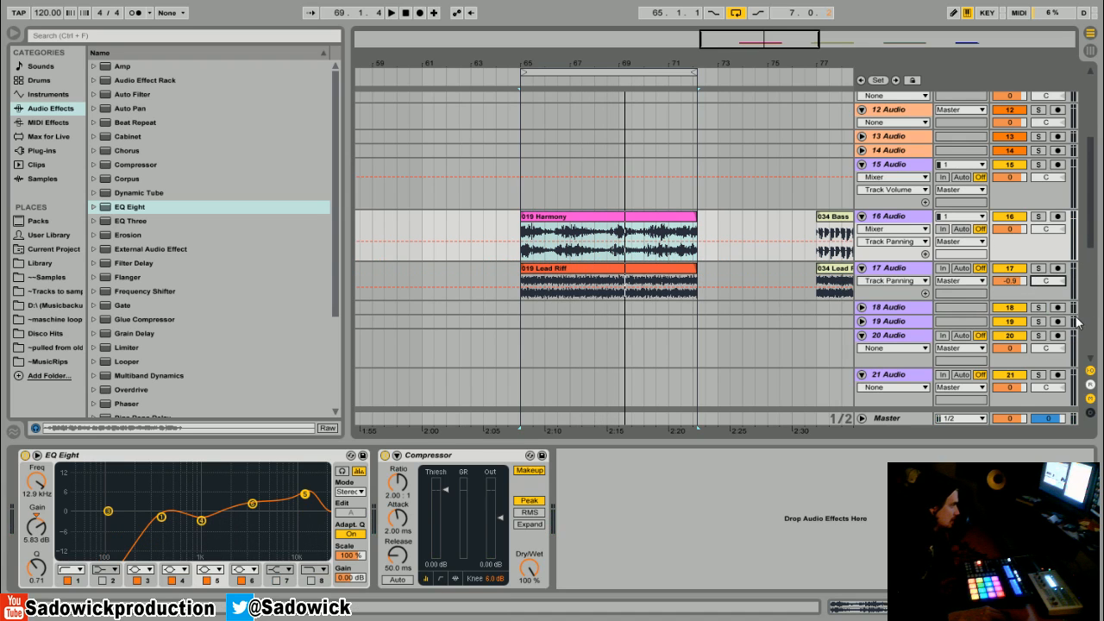
Step: Delete the EQ Eight devices from tracks 16 and 17, keeping only their Compressors
right_click(101, 455)
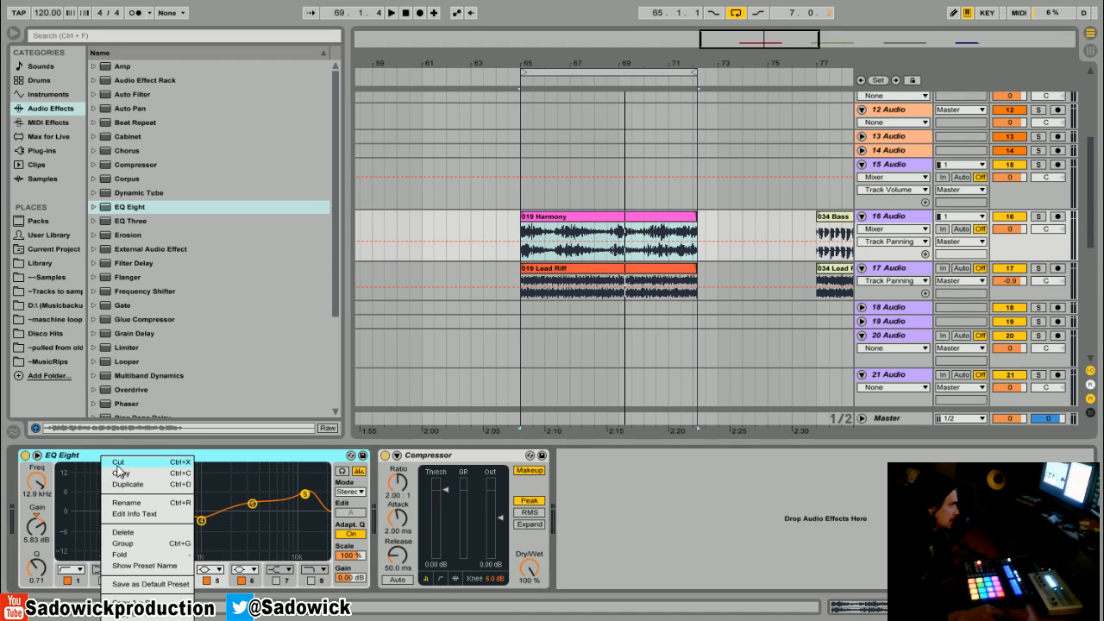
left_click(130, 497)
key("ctrl+z")
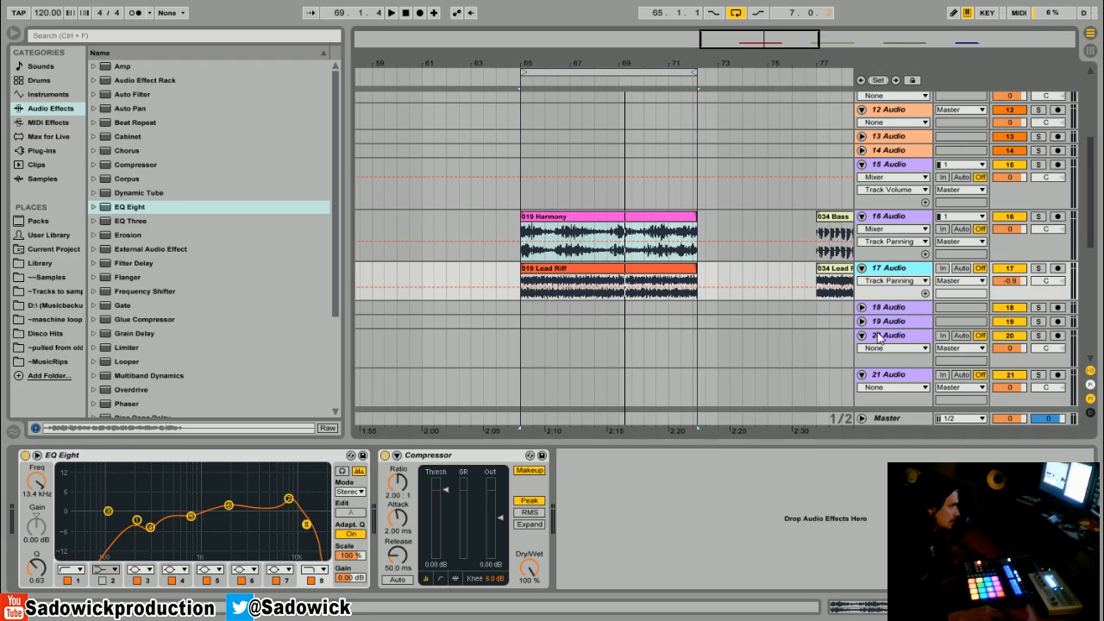
right_click(112, 460)
left_click(129, 497)
Step: Loop the 034 Bass clip on track 16, starting at bar 77 with a seven-bar length
left_click_drag(668, 71, 533, 63)
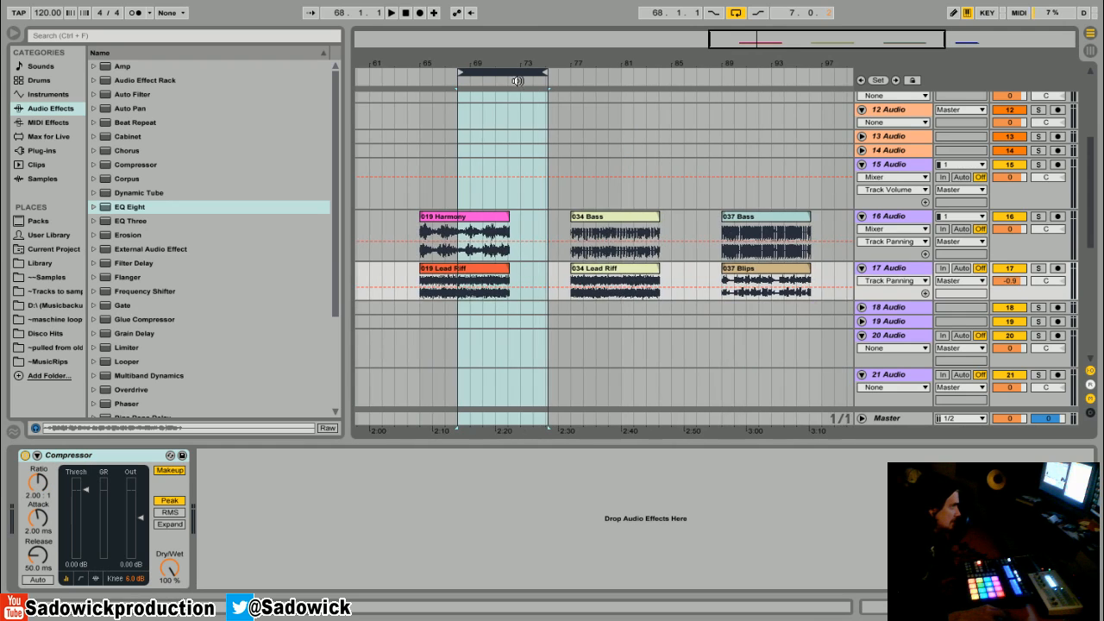
left_click(595, 215)
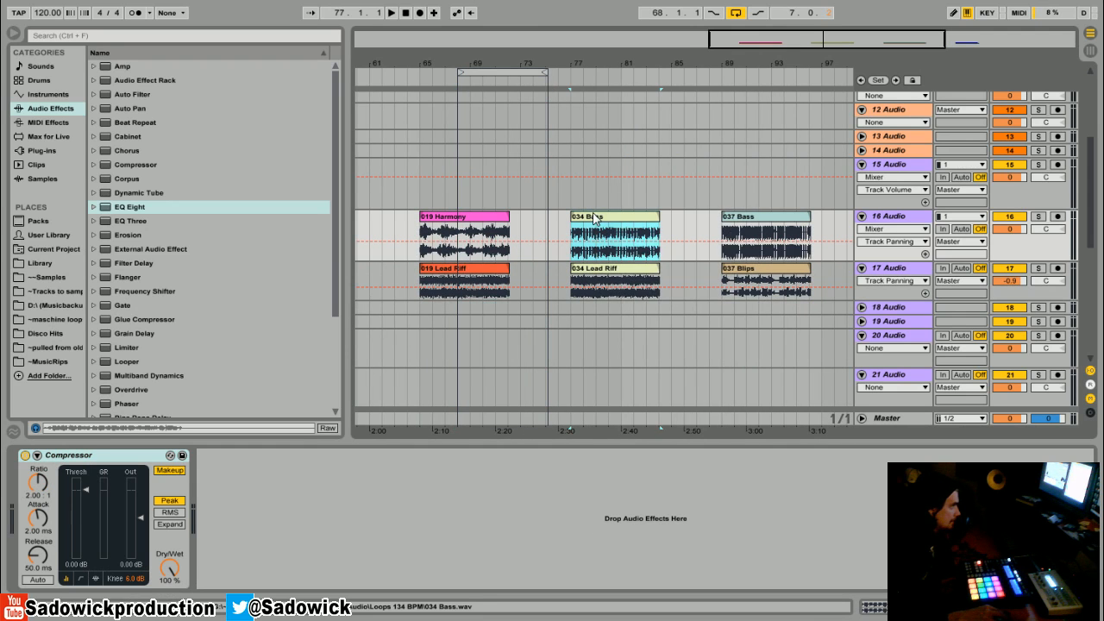
right_click(595, 219)
left_click(630, 379)
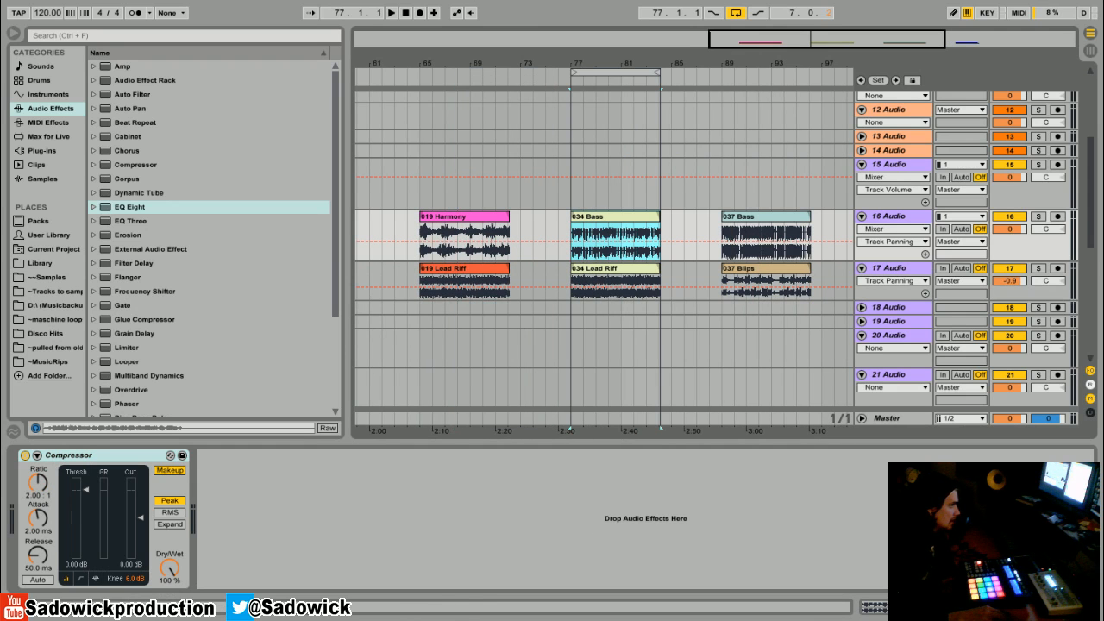
Step: Play the looped section and audition the 034 Bass clip soloed and together with the 034 Lead Riff
left_click(1039, 217)
key("space")
left_click(1039, 269)
left_click(1039, 268)
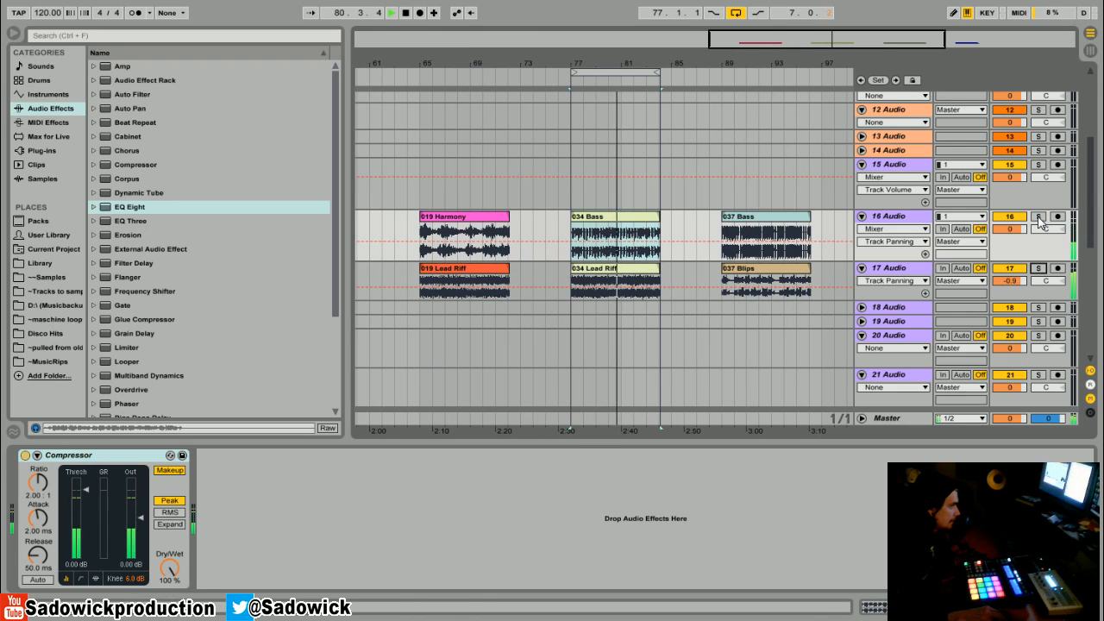
Step: Solo track 16 and insert an EQ Eight in front of its Compressor
left_click(1038, 217)
left_click(164, 211)
left_click_drag(164, 209, 65, 509)
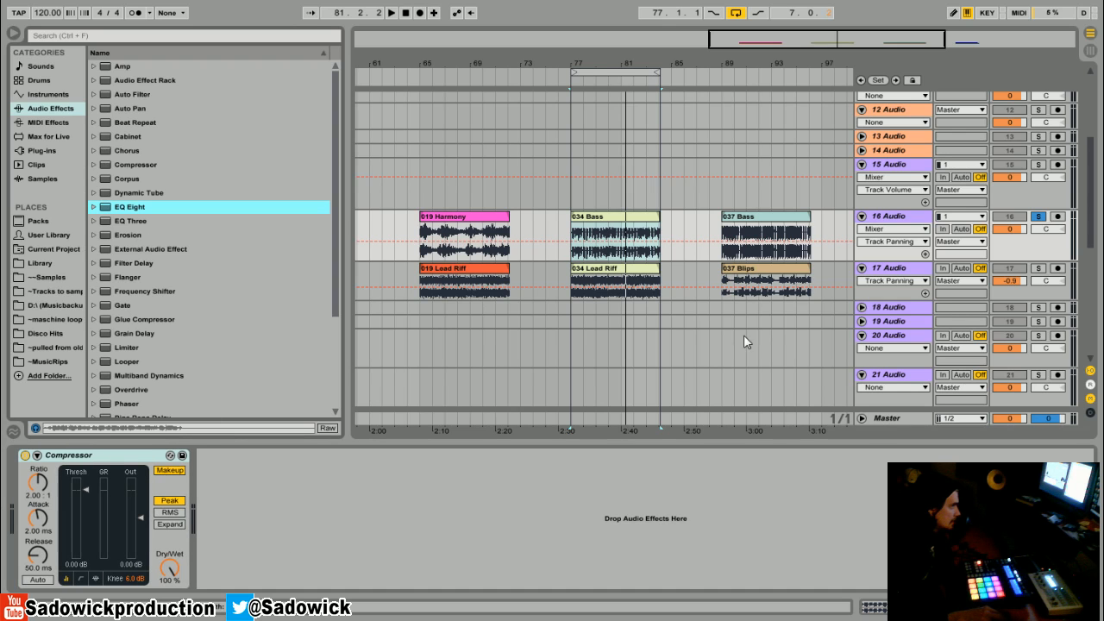
left_click_drag(121, 212, 42, 540)
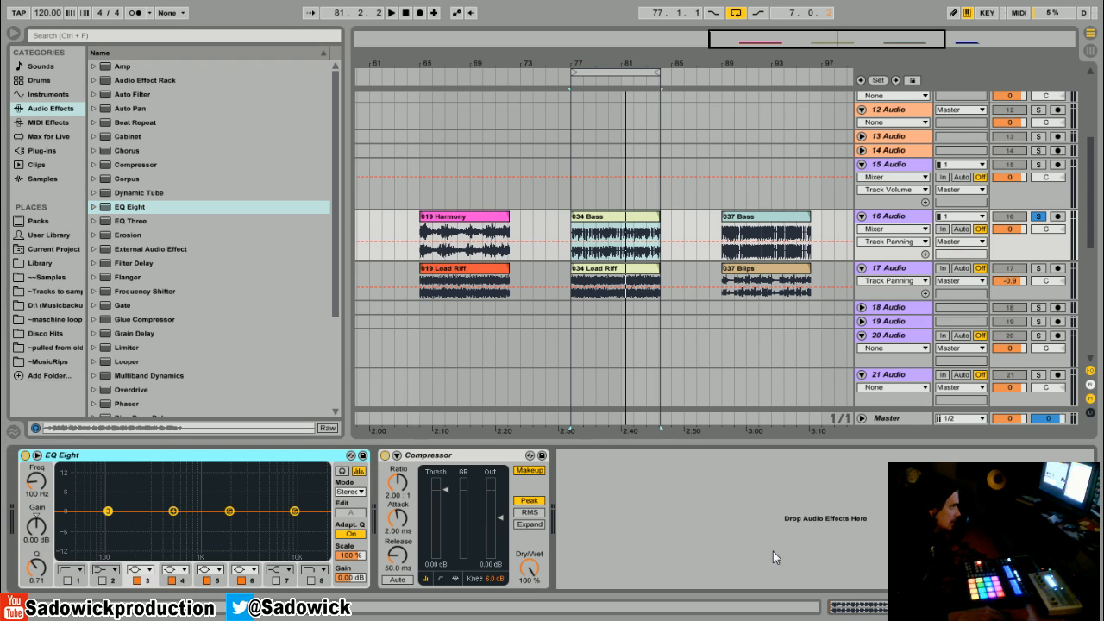
Step: On track 16's EQ, carve a deep band 4 cut just above 200 Hz with a Q of 2.29 and dip band 5 to -2.85 dB at 579 Hz
key("space")
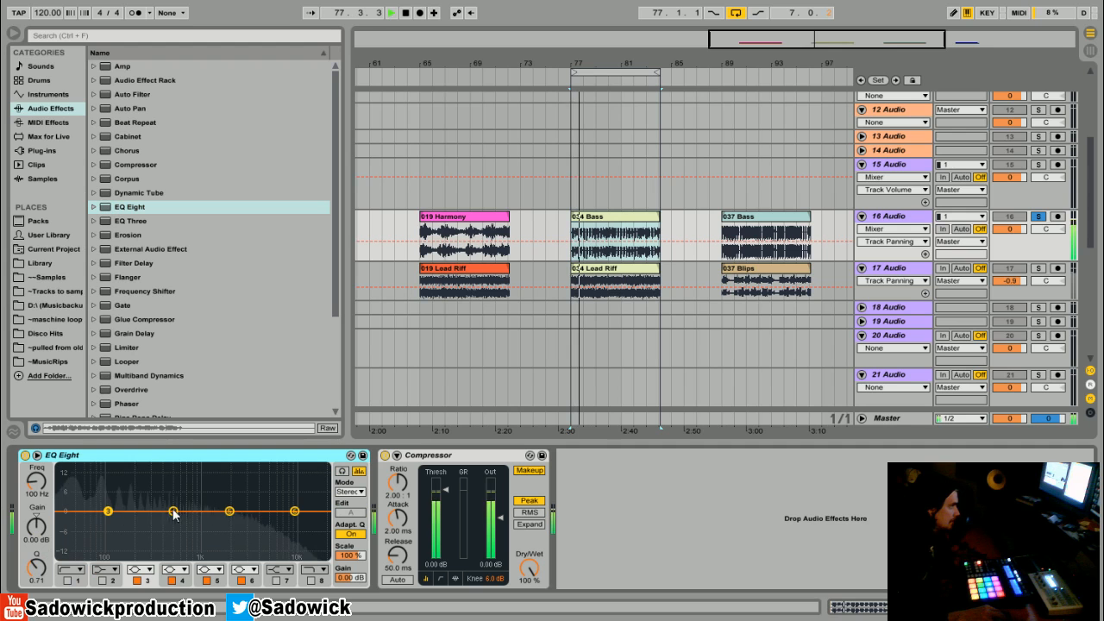
left_click_drag(173, 511, 136, 533)
key("space")
left_click_drag(36, 567, 37, 537)
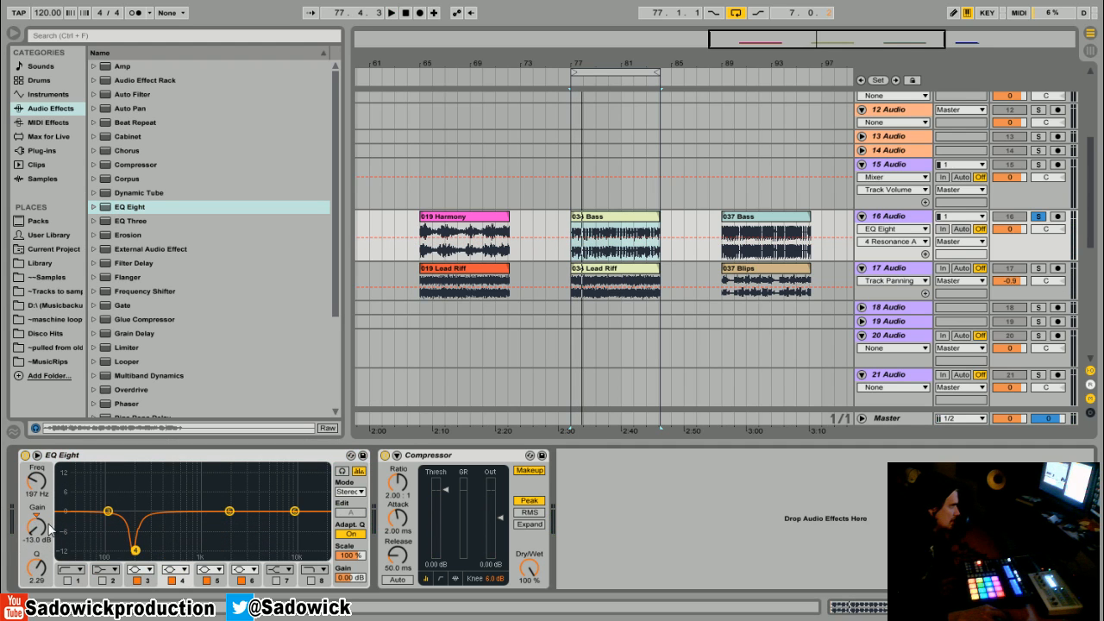
key("space")
left_click_drag(135, 550, 145, 555)
left_click_drag(230, 511, 178, 520)
key("space")
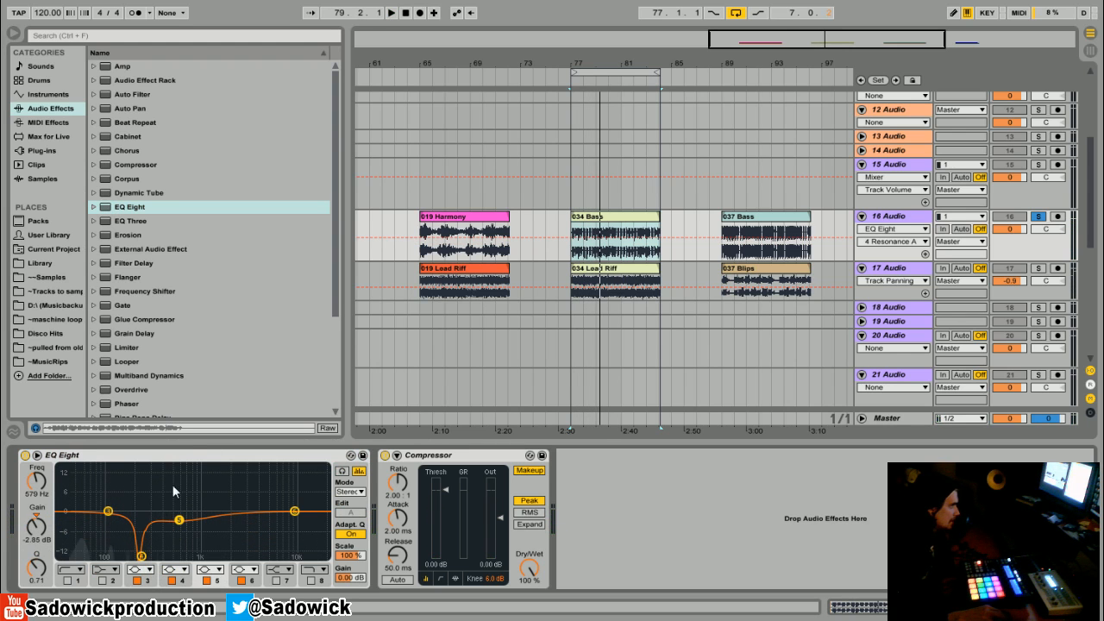
Step: Solo track 17 and insert an EQ Eight in front of its Compressor
left_click(1057, 288)
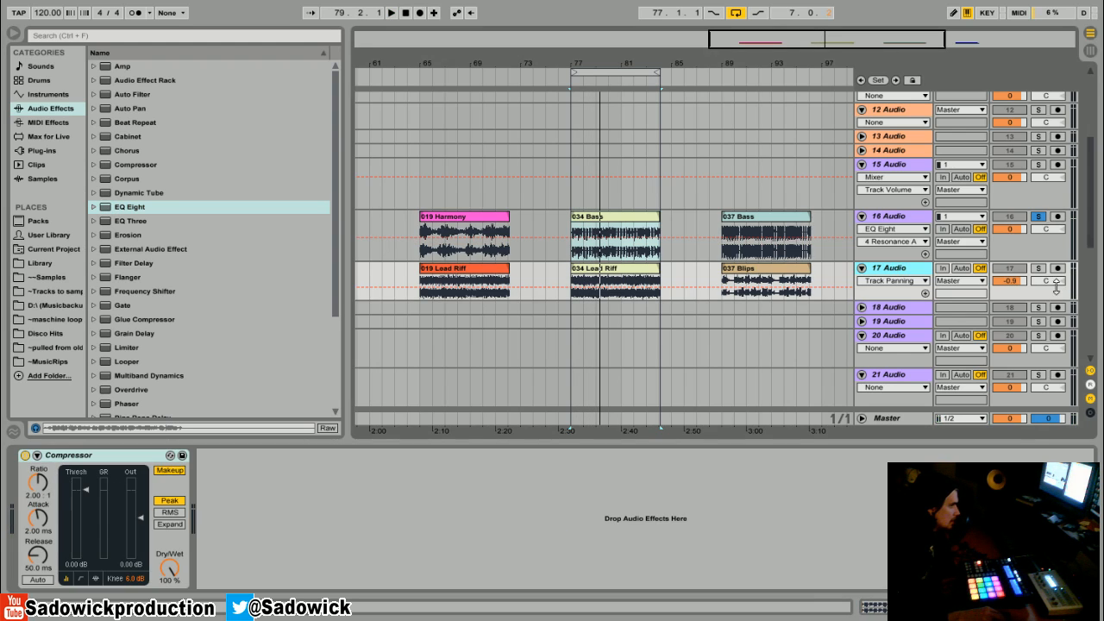
key("space")
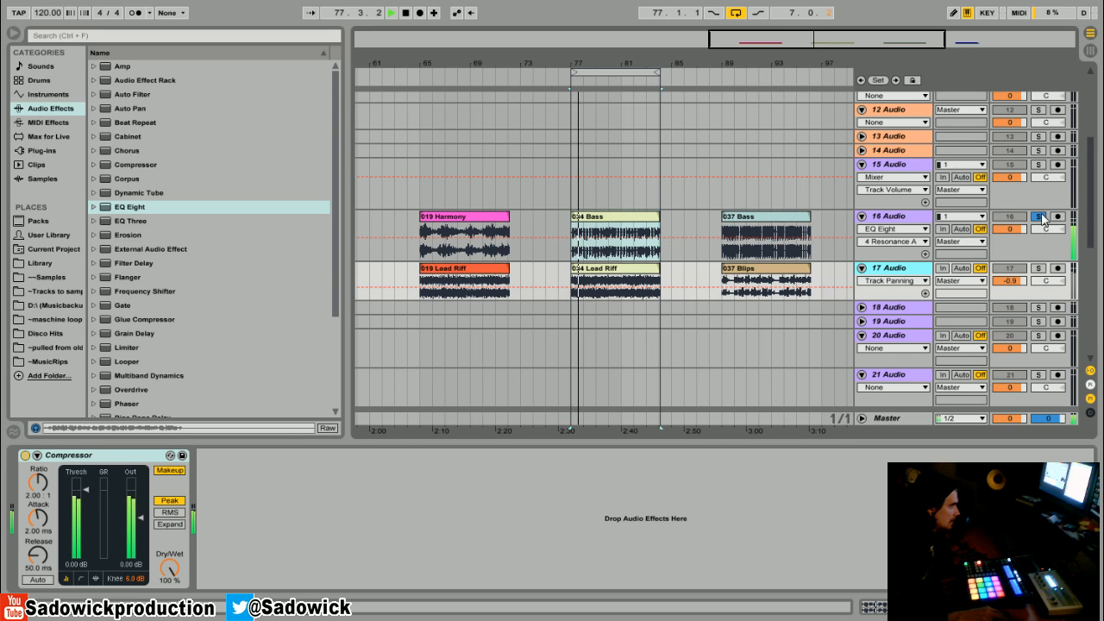
left_click(1039, 269)
key("space")
left_click_drag(119, 207, 47, 509)
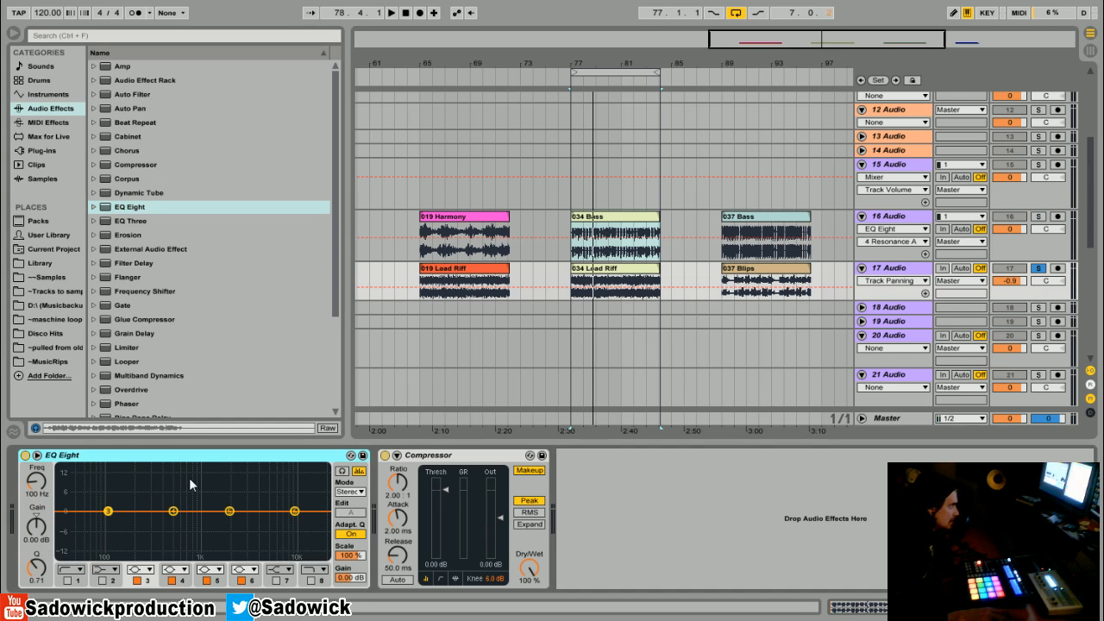
Step: On track 17's EQ, move band 3 to the lowest frequencies and enable band 1 as a low cut above 200 Hz
key("space")
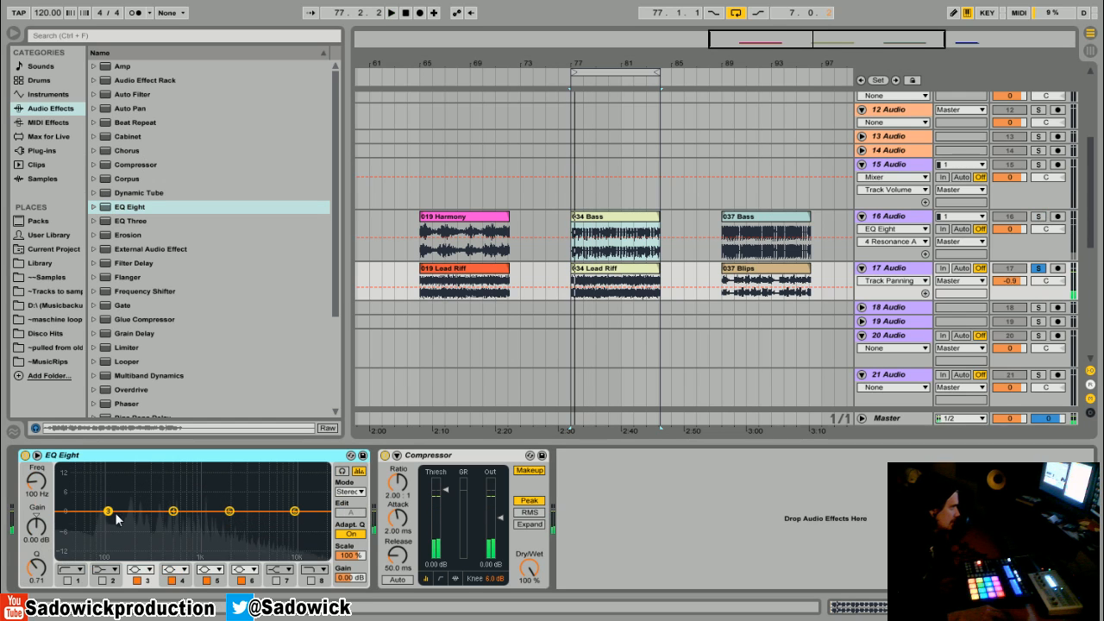
left_click_drag(108, 511, 59, 524)
left_click(68, 581)
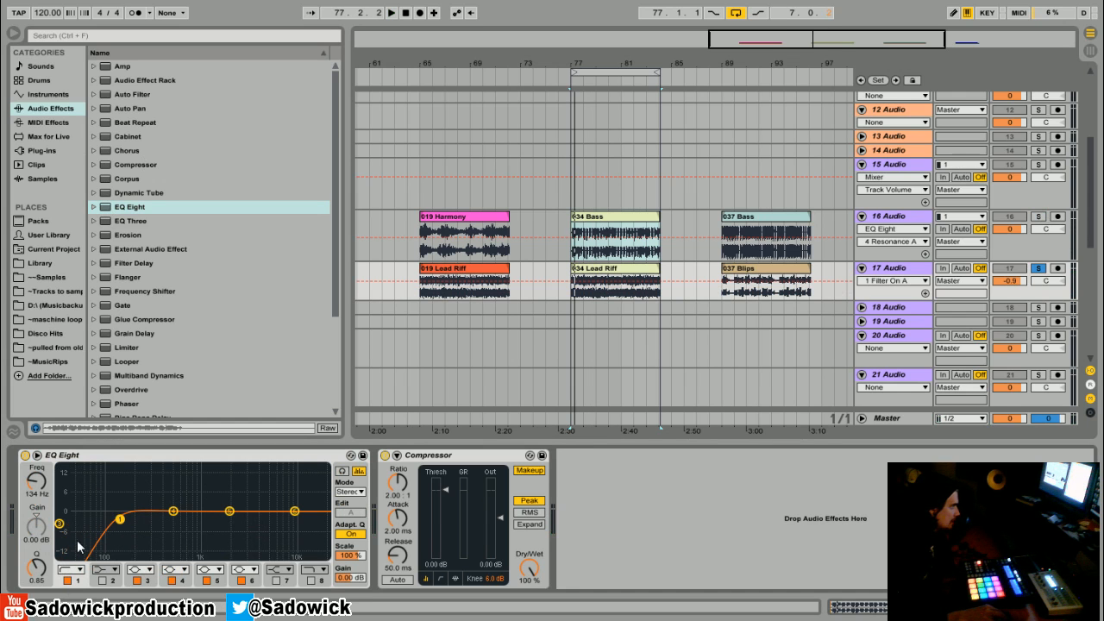
key("space")
left_click_drag(120, 519, 144, 524)
Step: Shape track 17's EQ with band 5 at 1.42 kHz and -2.36 dB, a slight band 6 boost, and a band 8 high cut at 15.8 kHz
left_click_drag(230, 511, 215, 519)
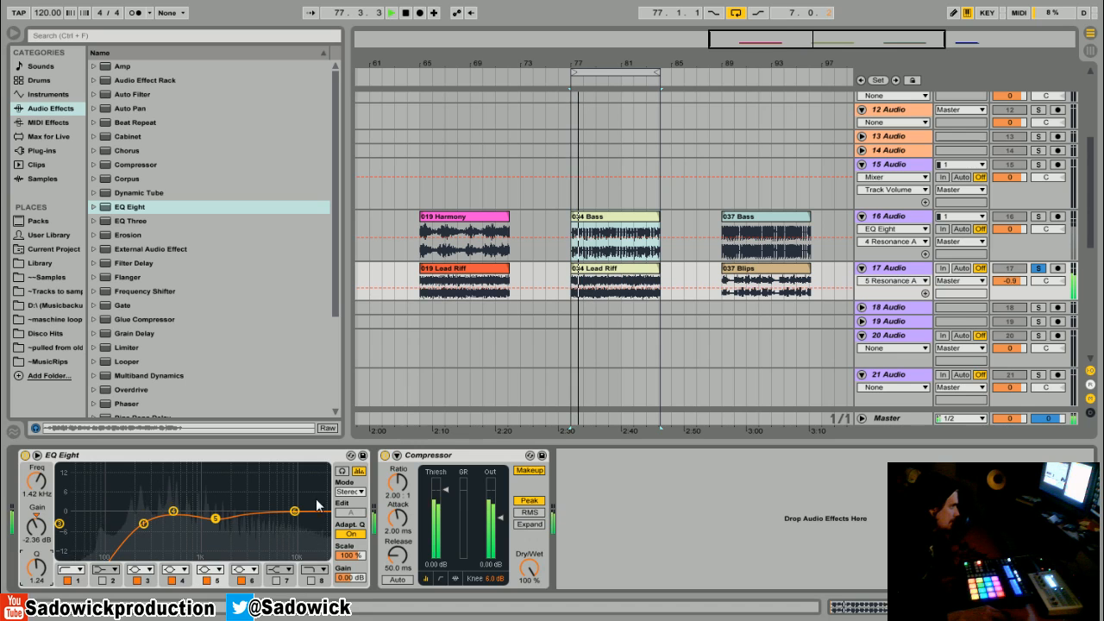
left_click_drag(296, 513, 289, 504)
left_click(312, 581)
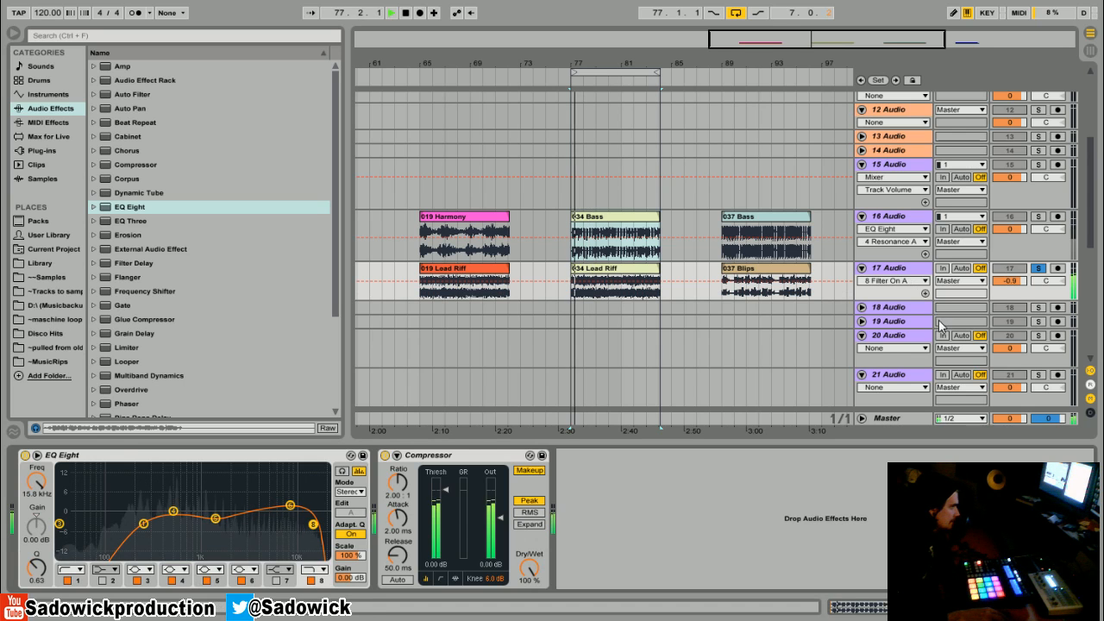
Step: Compare the soloed 034 Lead Riff with track 17's EQ off and on
key("space")
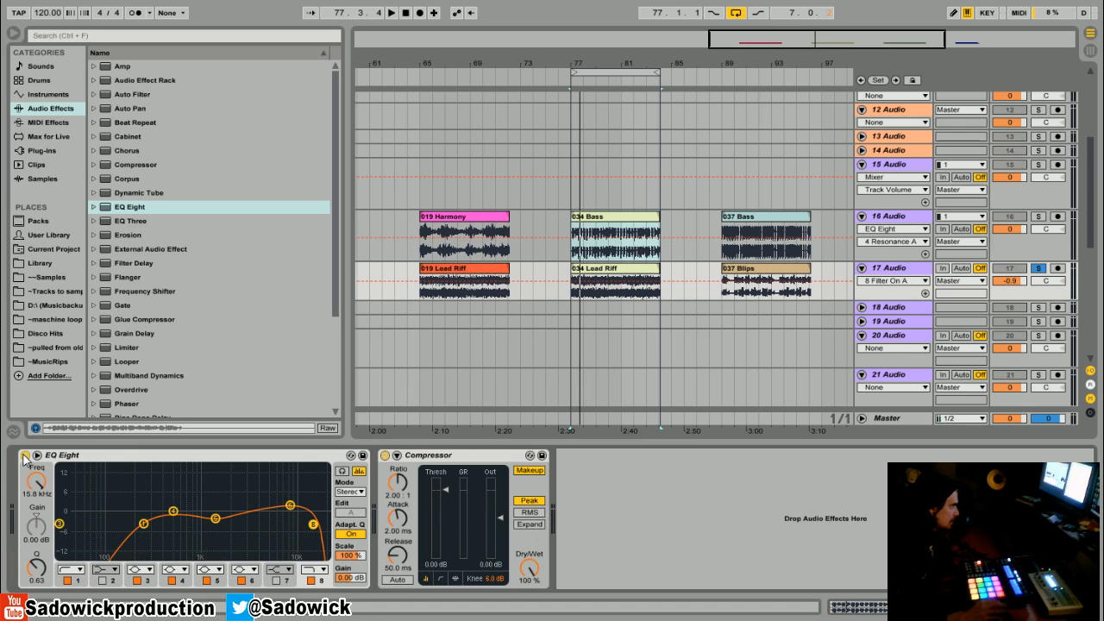
left_click(24, 456)
key("space")
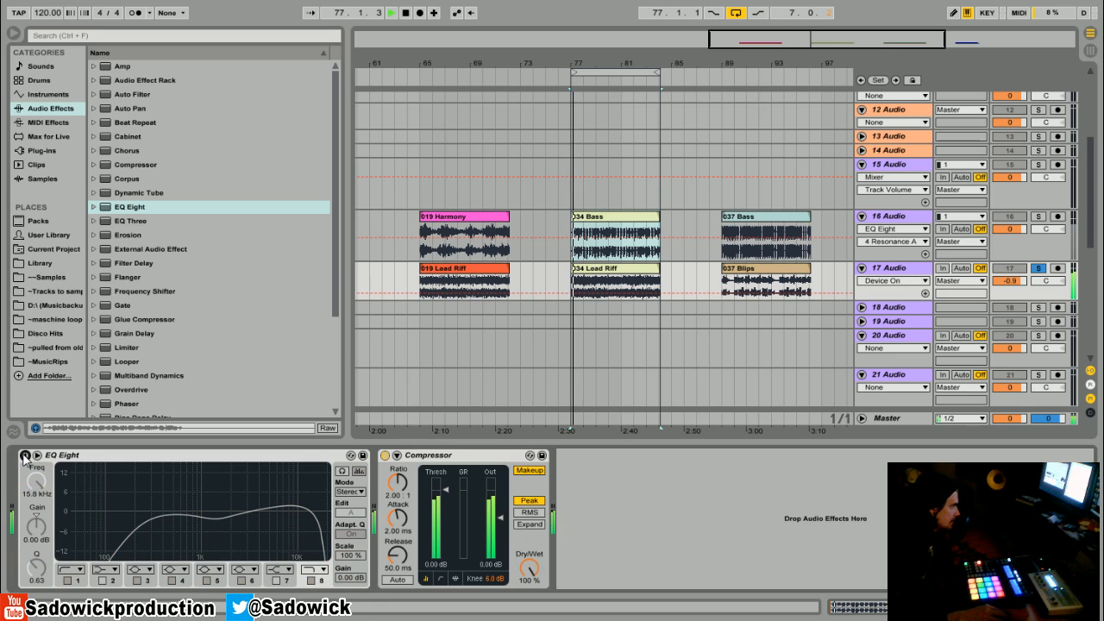
left_click(24, 456)
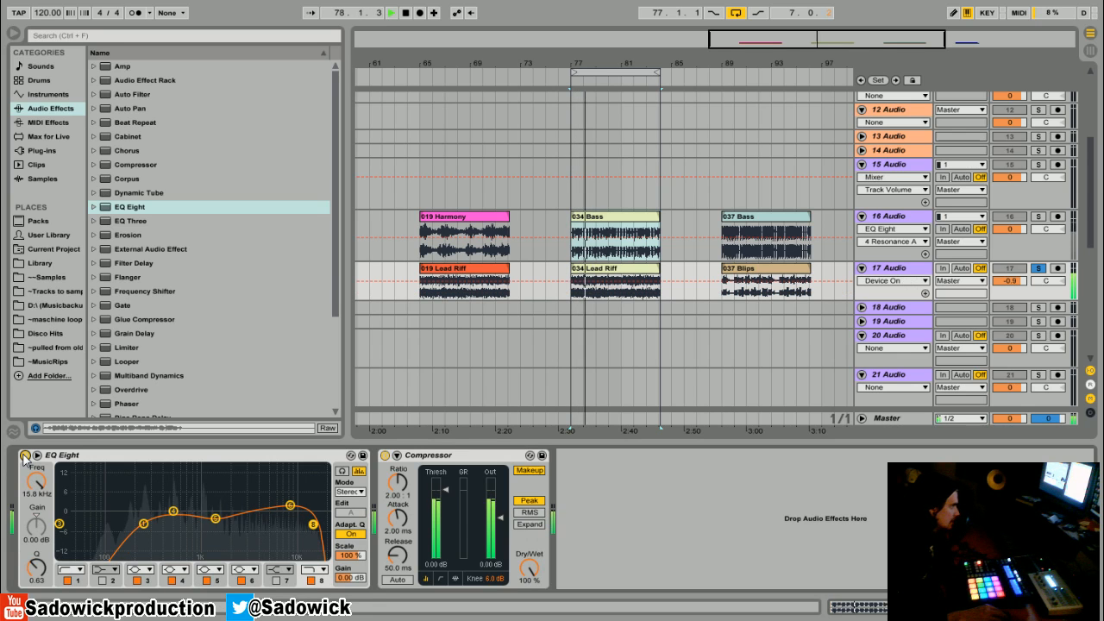
Step: Clear track 17's solo and compare track 16's EQ off and on while both clips play together
left_click(1038, 268)
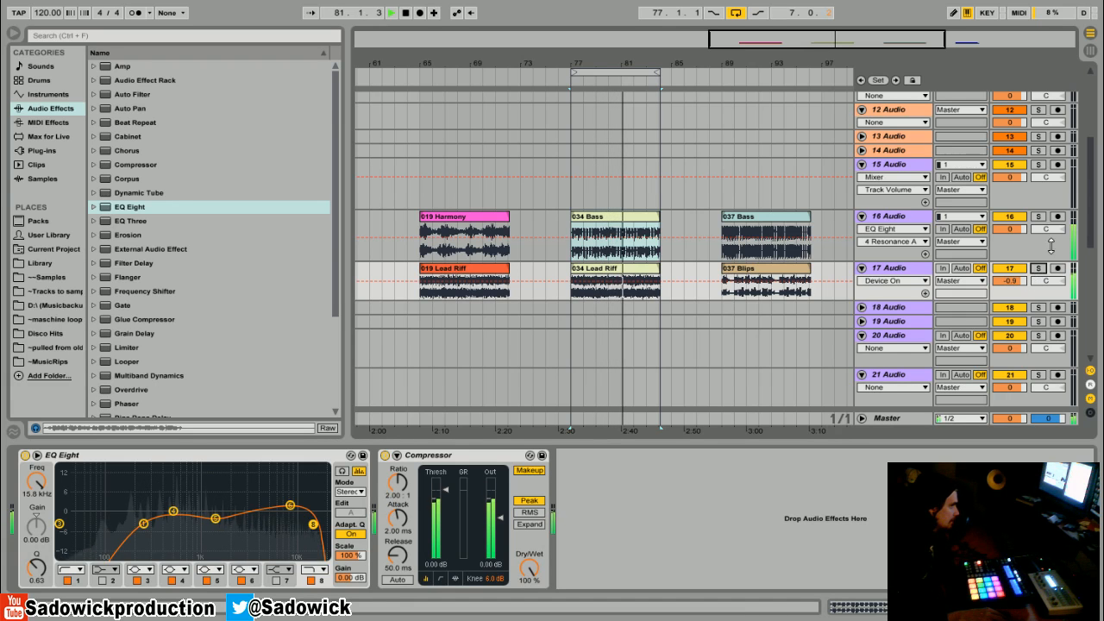
left_click(1050, 247)
left_click(25, 455)
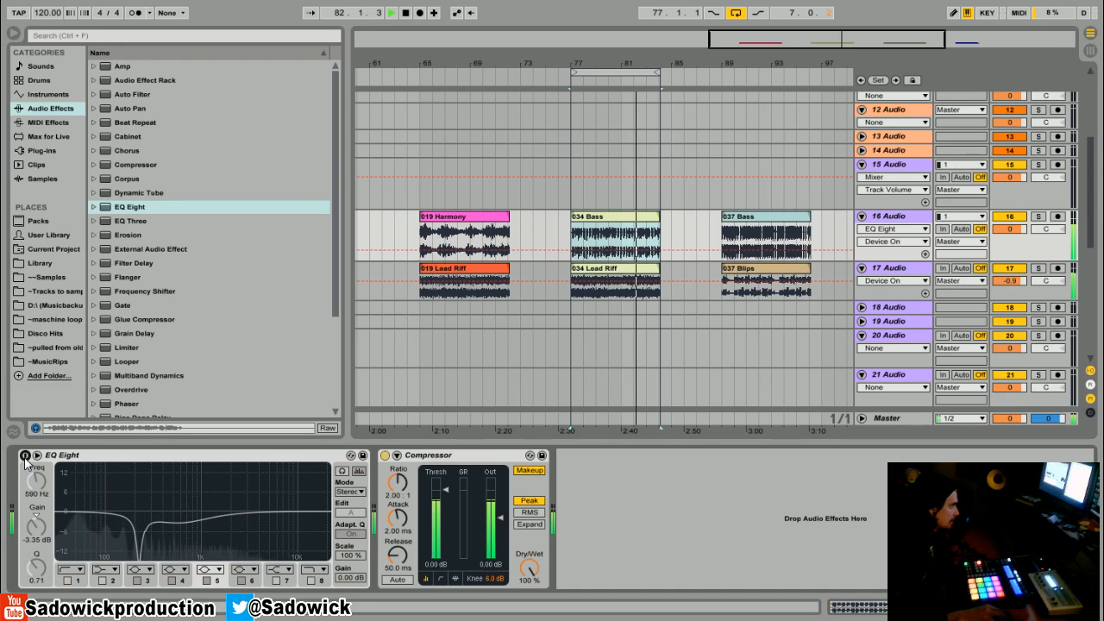
left_click(25, 455)
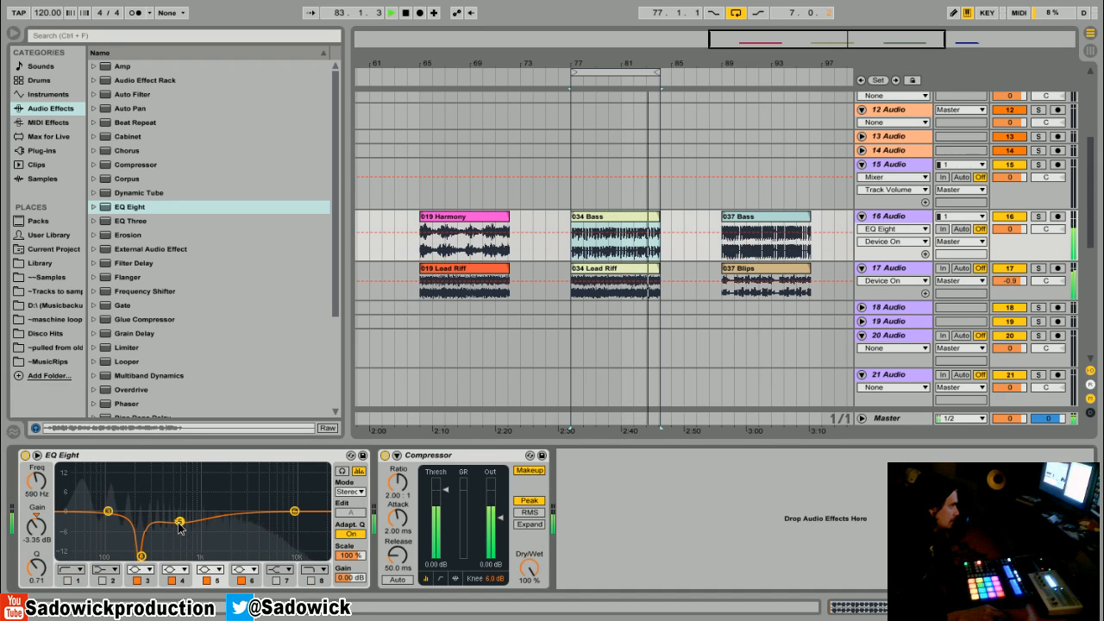
Step: On track 16's EQ, change band 6 to a high-cut filter at 5.29 kHz with a Q of 0.43
left_click_drag(294, 512, 303, 536)
left_click(252, 570)
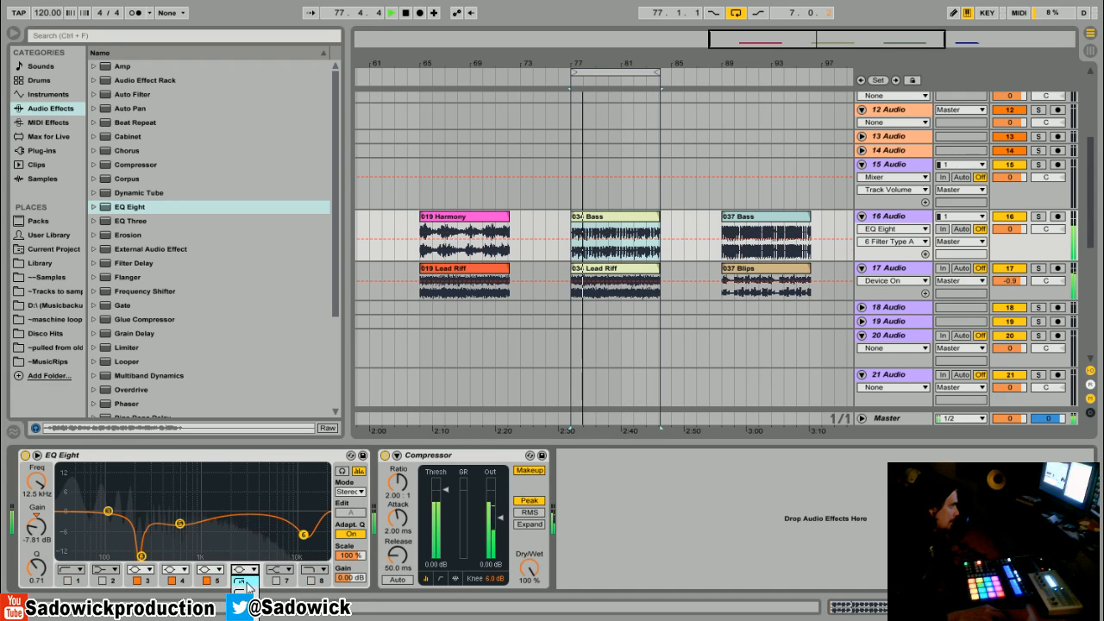
left_click(247, 609)
left_click_drag(303, 523, 268, 531)
key("space")
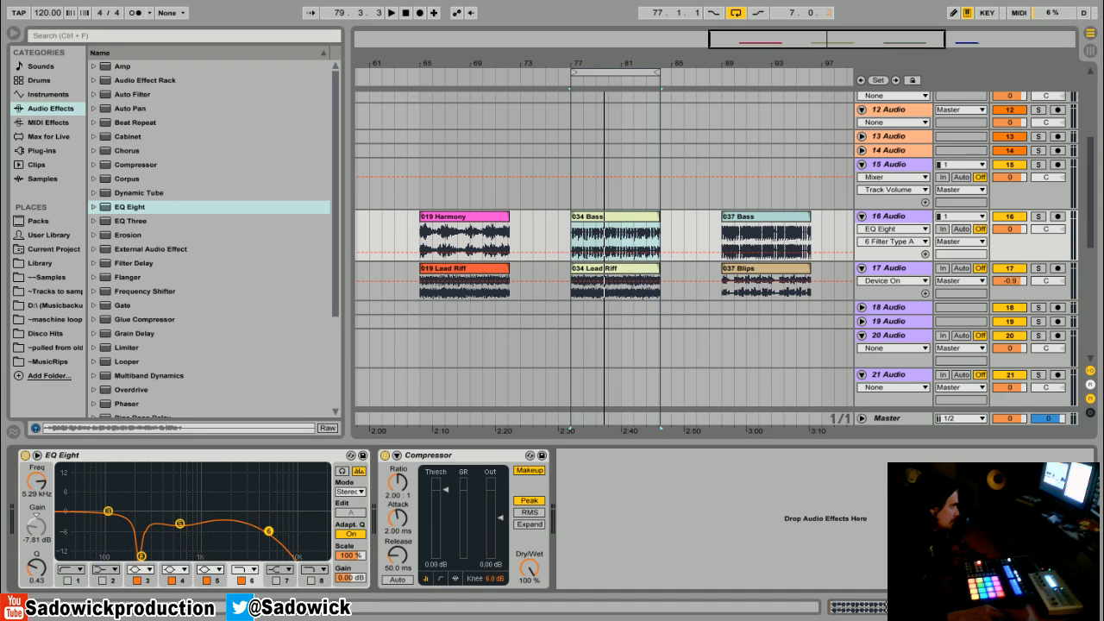
Step: Boost band 3 of track 16's EQ by 6.57 dB at 49.1 Hz and play both clips together
key("space")
left_click_drag(108, 512, 79, 492)
key("space")
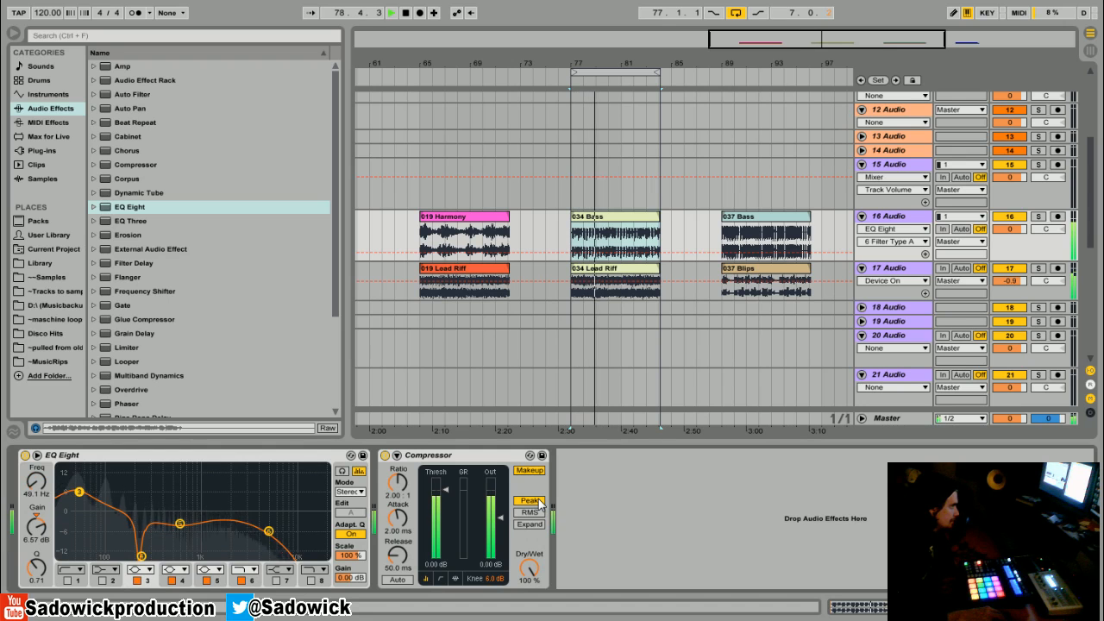
Step: Stop playback and delete EQ Eight from tracks 16 and 17
key("space")
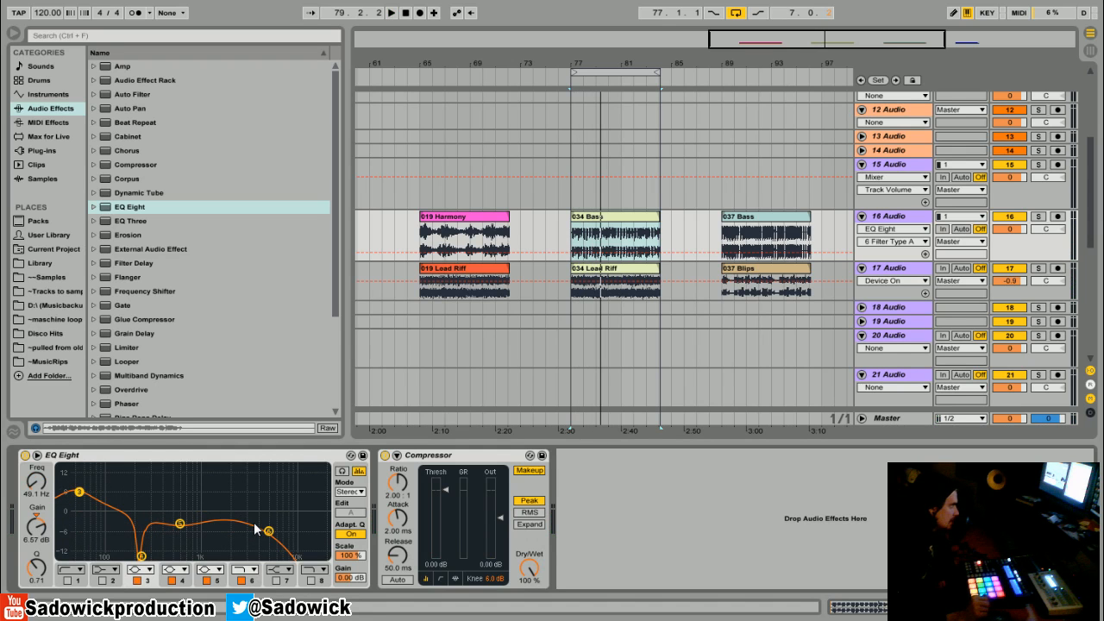
right_click(188, 462)
left_click(204, 463)
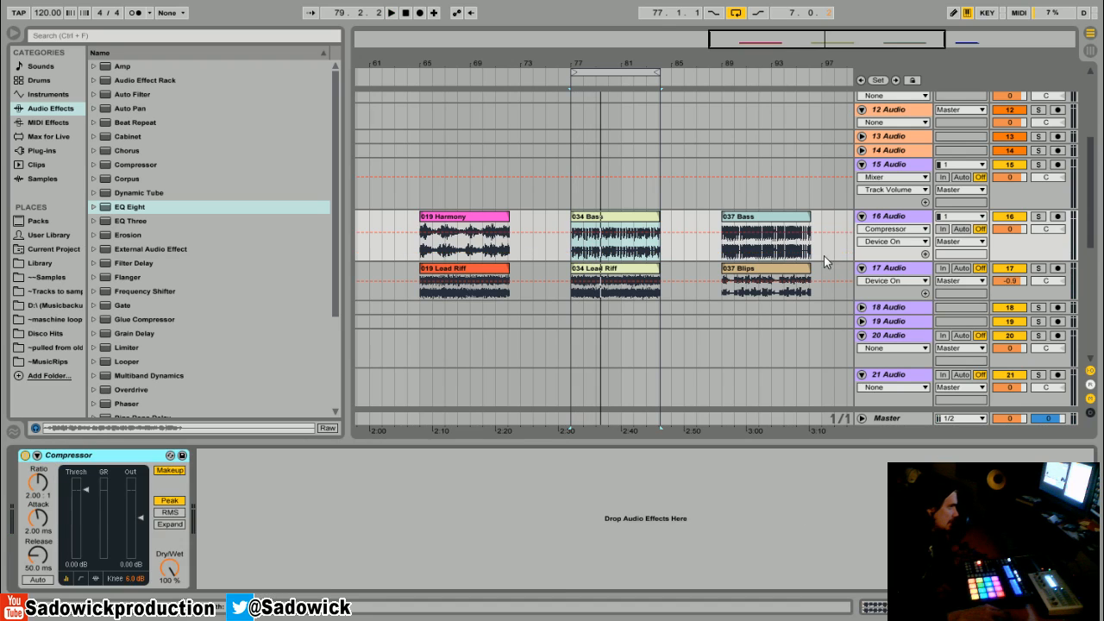
left_click(894, 273)
right_click(148, 458)
left_click(162, 467)
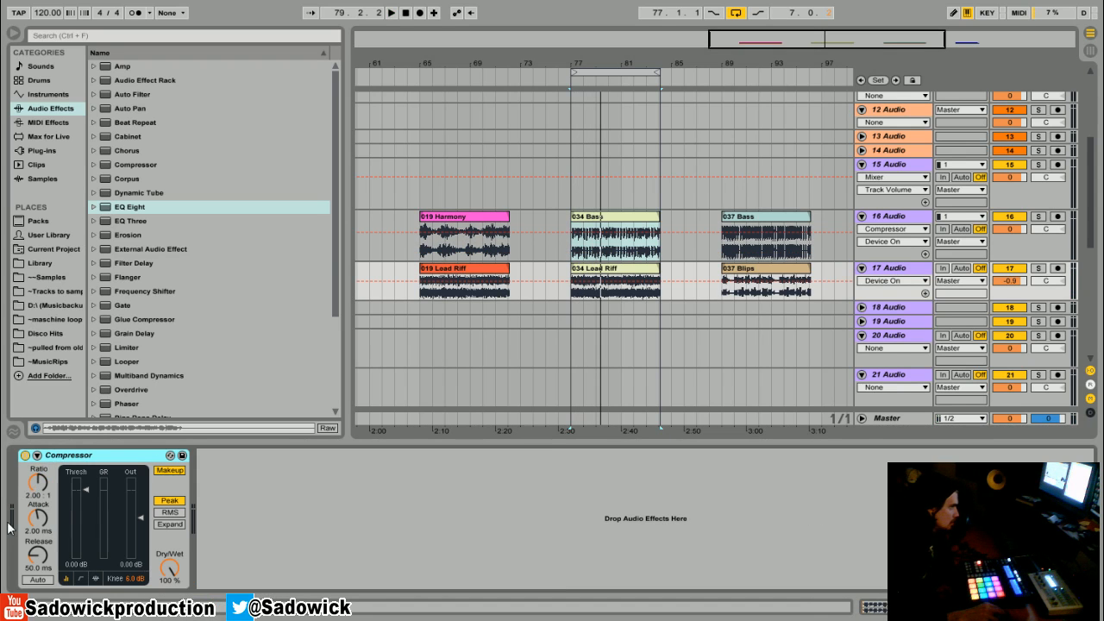
Step: Loop the 037 Bass clip's range and play it together with 037 Blips
left_click(729, 218)
right_click(747, 219)
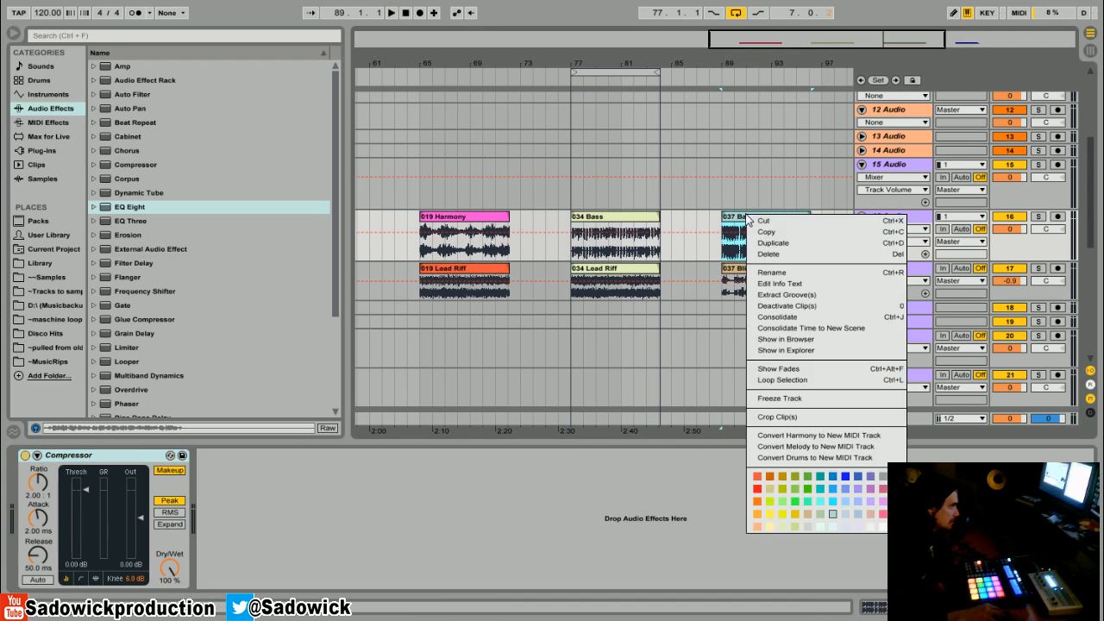
left_click(783, 380)
left_click_drag(788, 67, 627, 65)
key("space")
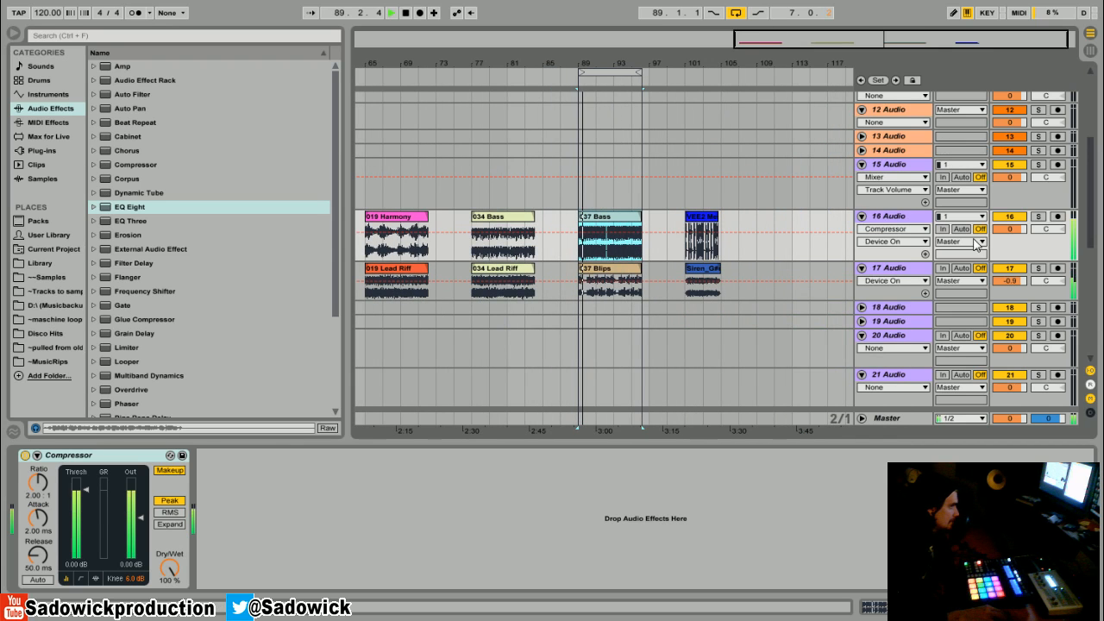
Step: Solo track 16, insert EQ Eight ahead of its Compressor and listen to the 037 Bass clip
left_click(1050, 244)
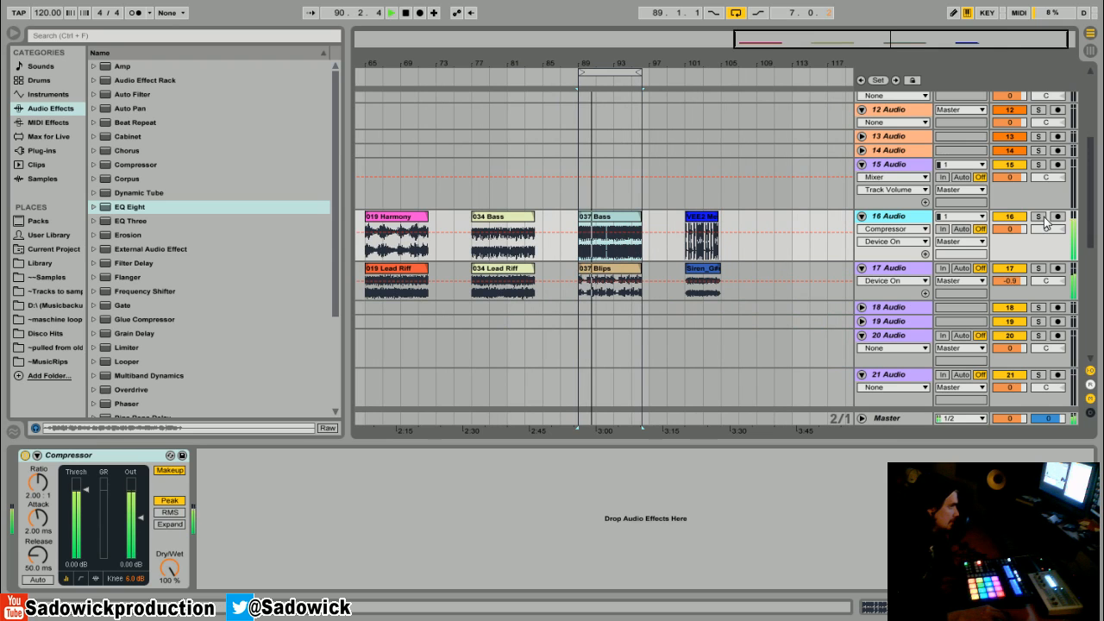
left_click(1040, 217)
key("space")
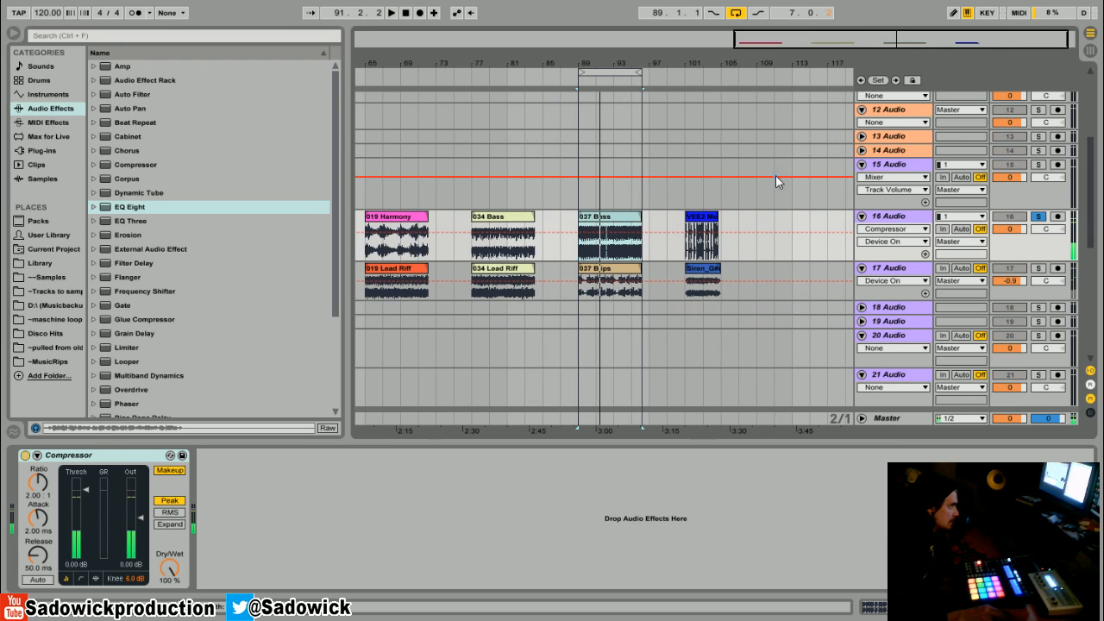
left_click_drag(134, 208, 303, 490)
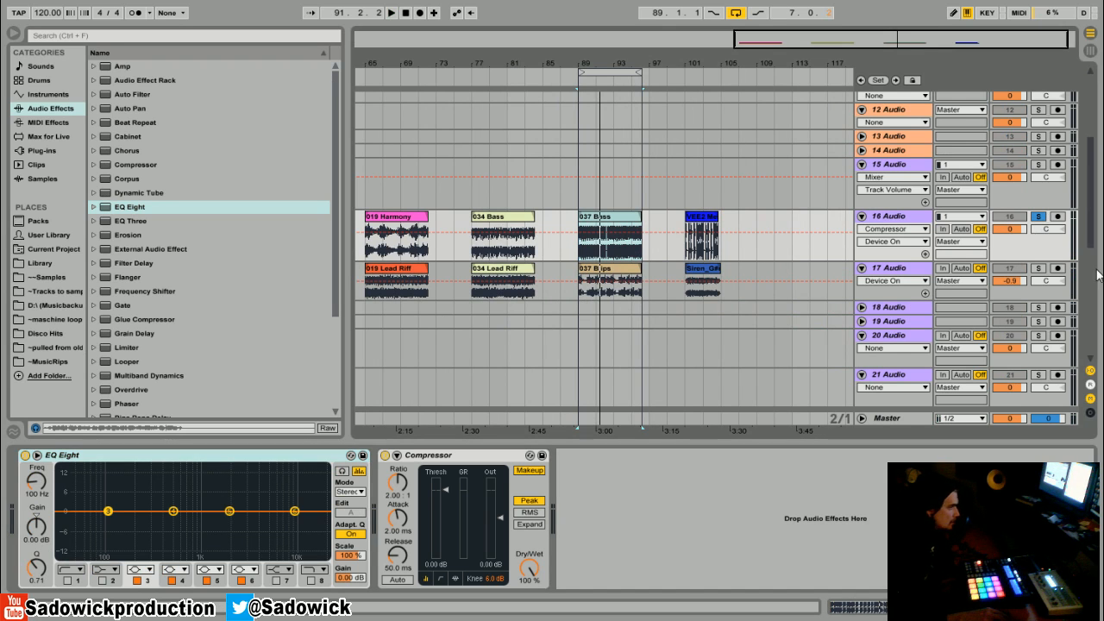
key("space")
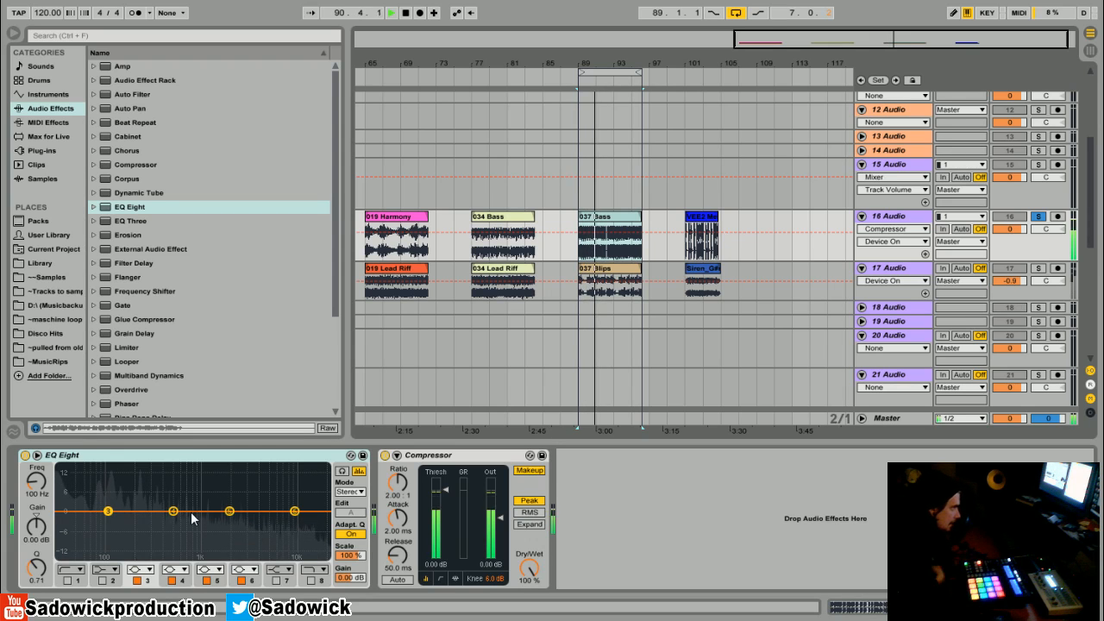
key("space")
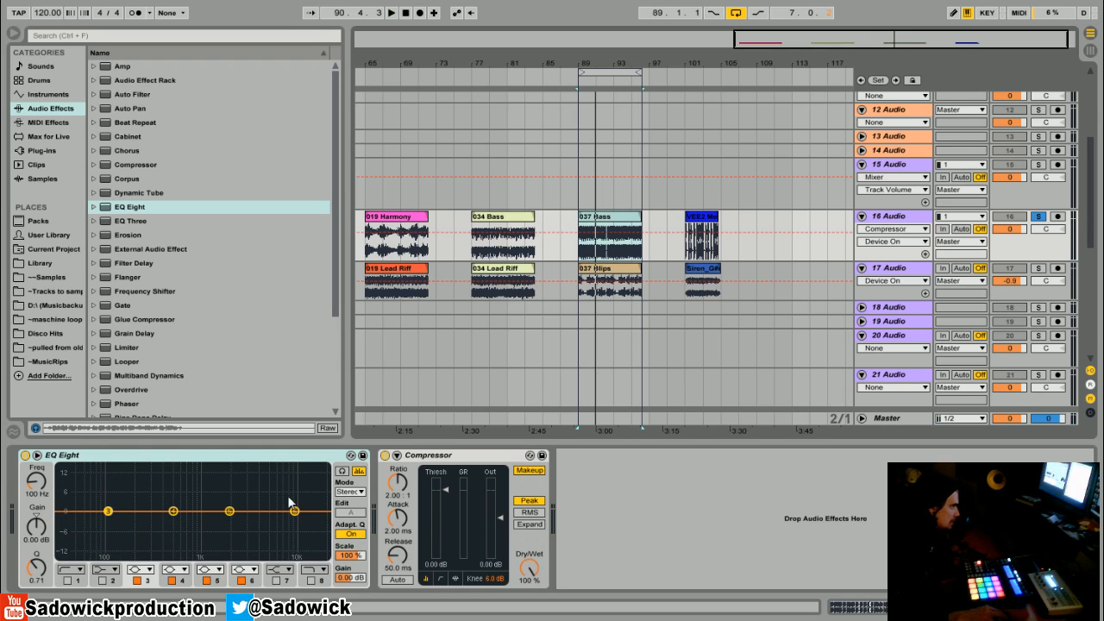
key("space")
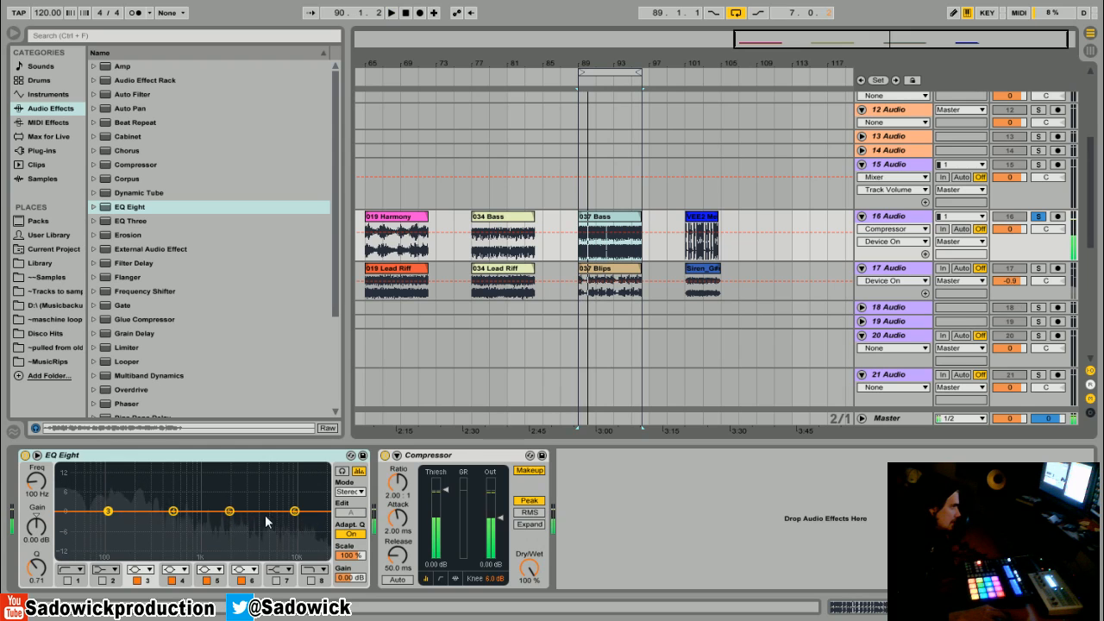
key("space")
Step: On track 16's EQ, cut band 4 in the low mids and boost band 3 by 7.07 dB at 46.5 Hz with a Q of 1.05
left_click_drag(174, 512, 156, 531)
mouse_move(33, 569)
left_mouse_down()
mouse_move(34, 526)
mouse_move(33, 559)
left_mouse_up()
key("space")
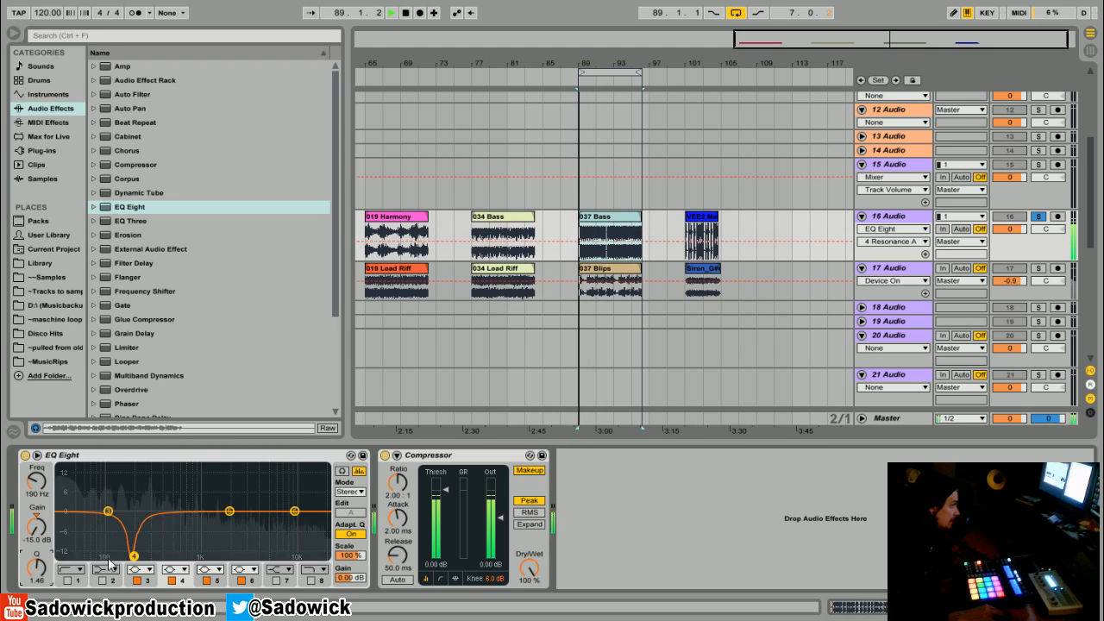
left_click_drag(134, 557, 83, 477)
key("space")
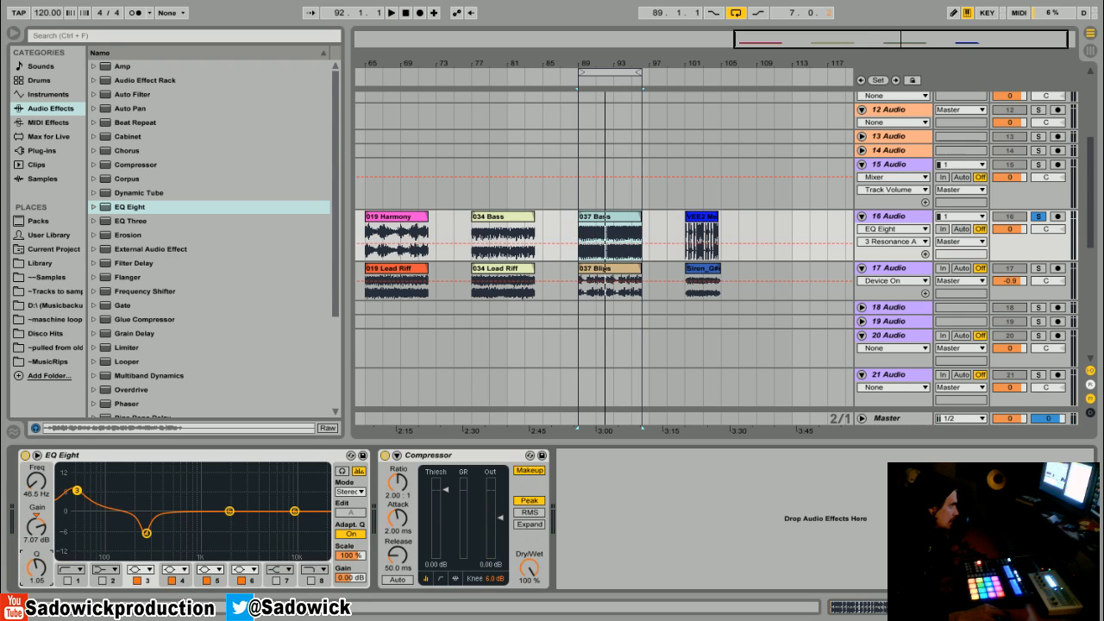
Step: On track 16's EQ, cut band 5 near 1.06 kHz and band 6 in the upper mids by about 3 dB each
key("space")
left_click(229, 511)
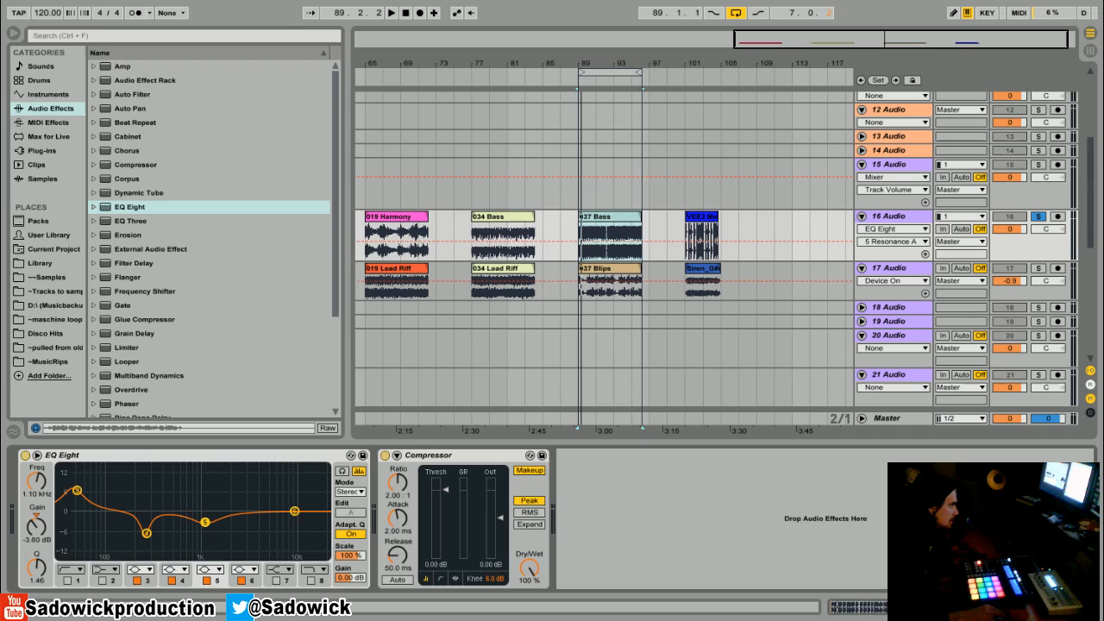
key("space")
left_click_drag(205, 523, 202, 528)
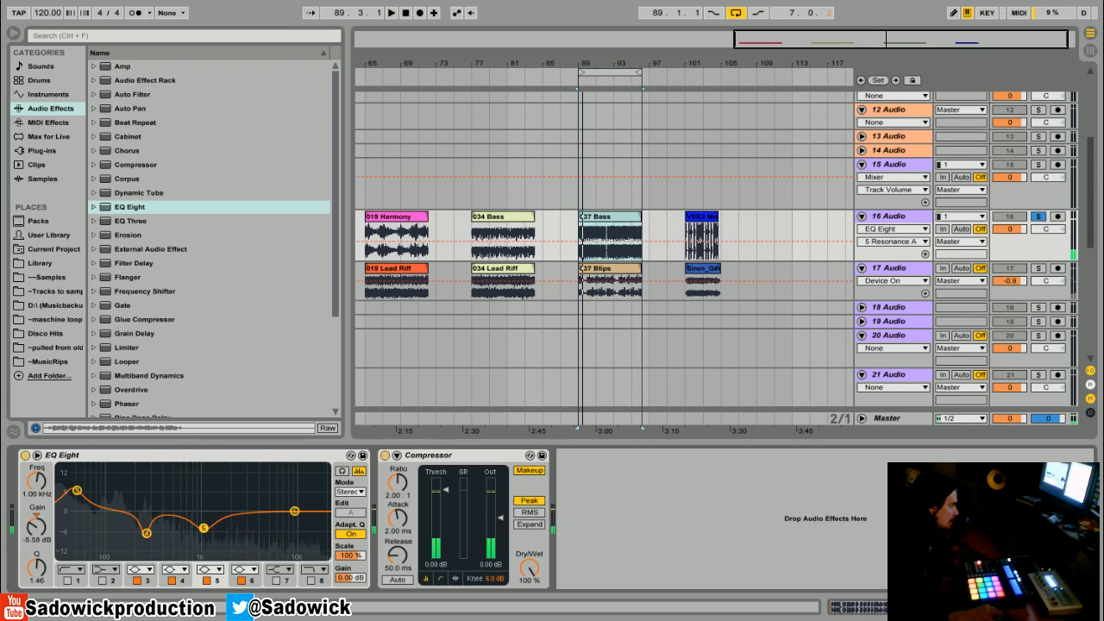
key("space")
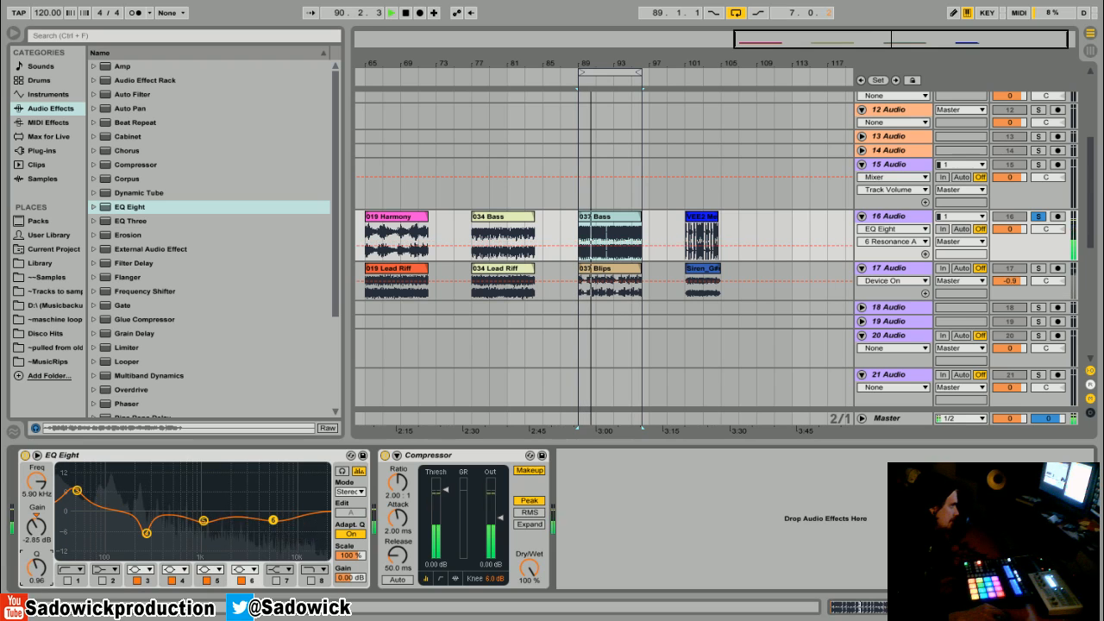
left_click_drag(273, 521, 260, 522)
Step: Enable band 8 of track 16's EQ as a high-cut filter at 11.8 kHz with a Q of 0.78
left_click(312, 581)
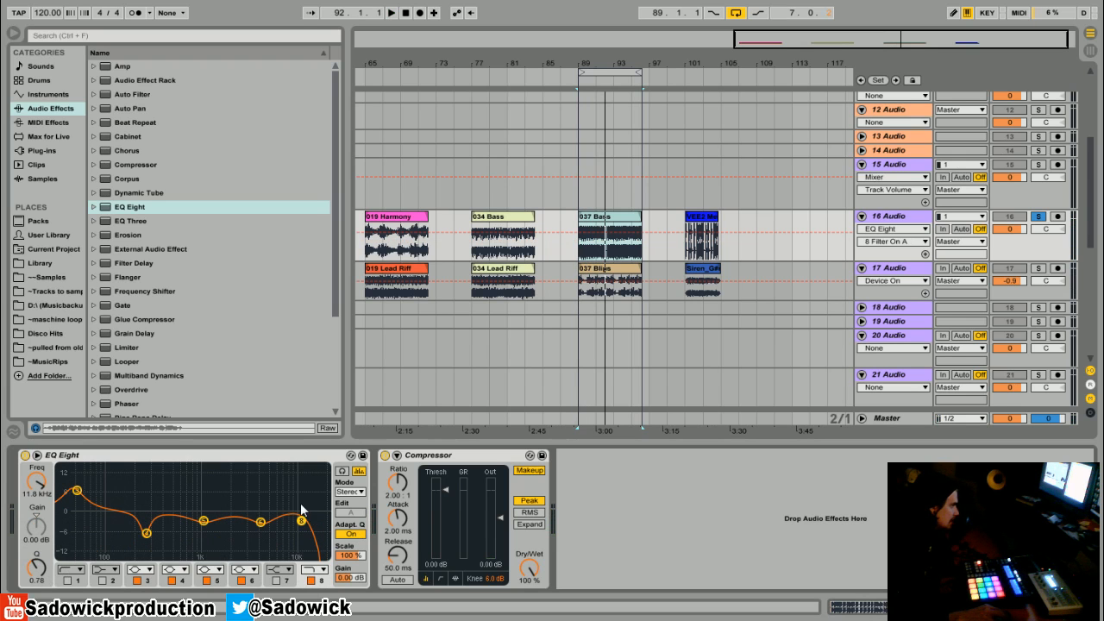
key("space")
left_click_drag(302, 521, 291, 521)
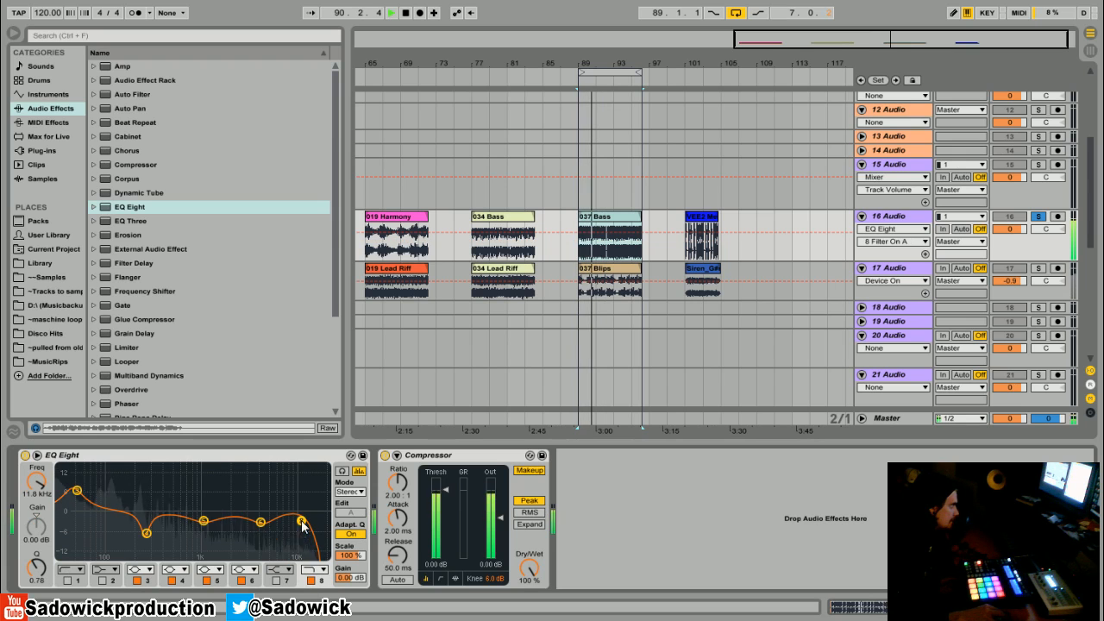
Step: Solo track 17, insert EQ Eight ahead of its Compressor and enable band 1 as a low cut at 255 Hz with a Q of 0.75
left_click(1038, 268)
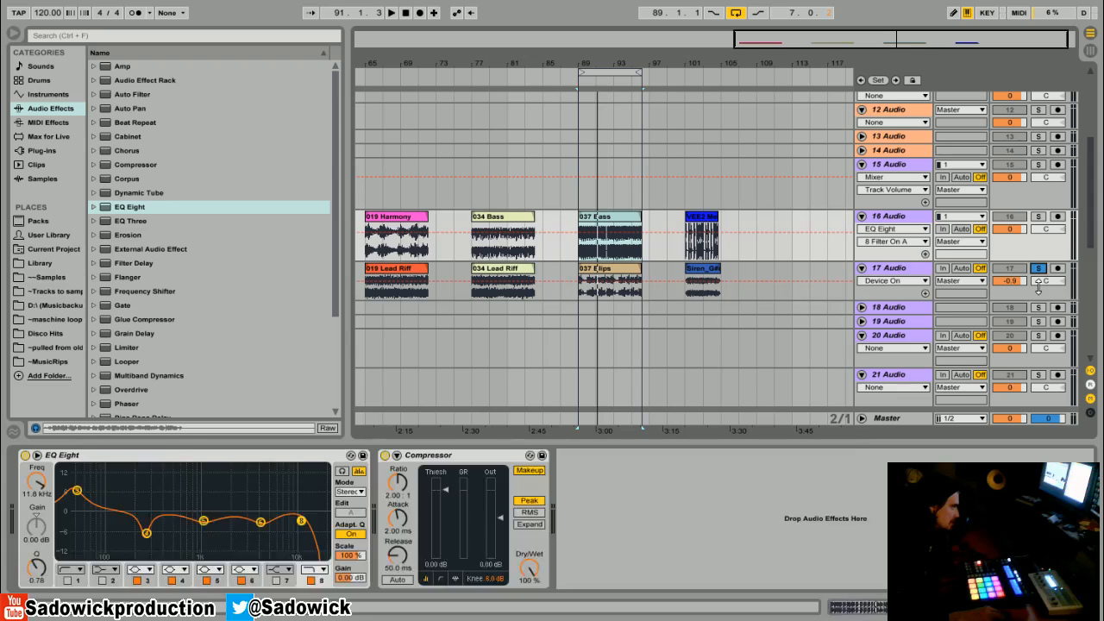
left_click_drag(115, 207, 38, 470)
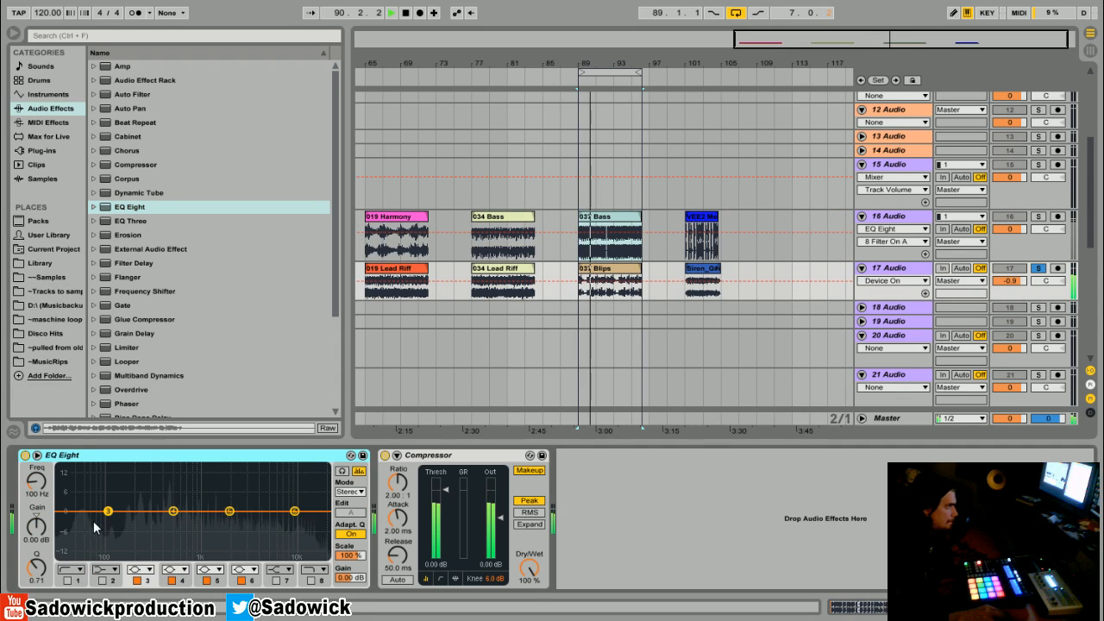
left_click(67, 579)
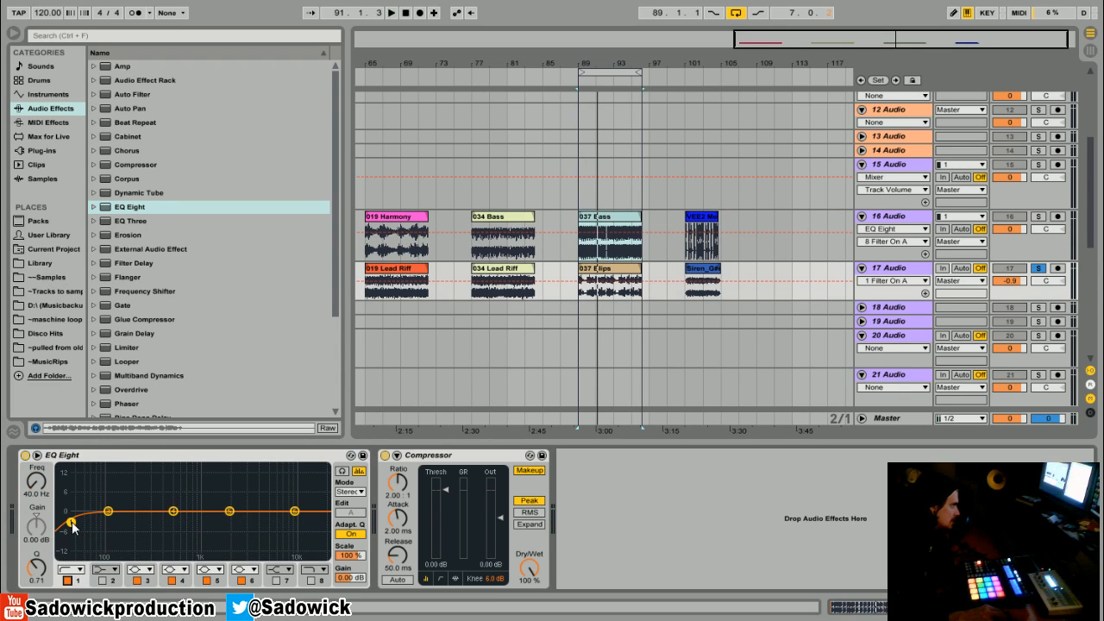
key("space")
left_click_drag(70, 523, 145, 521)
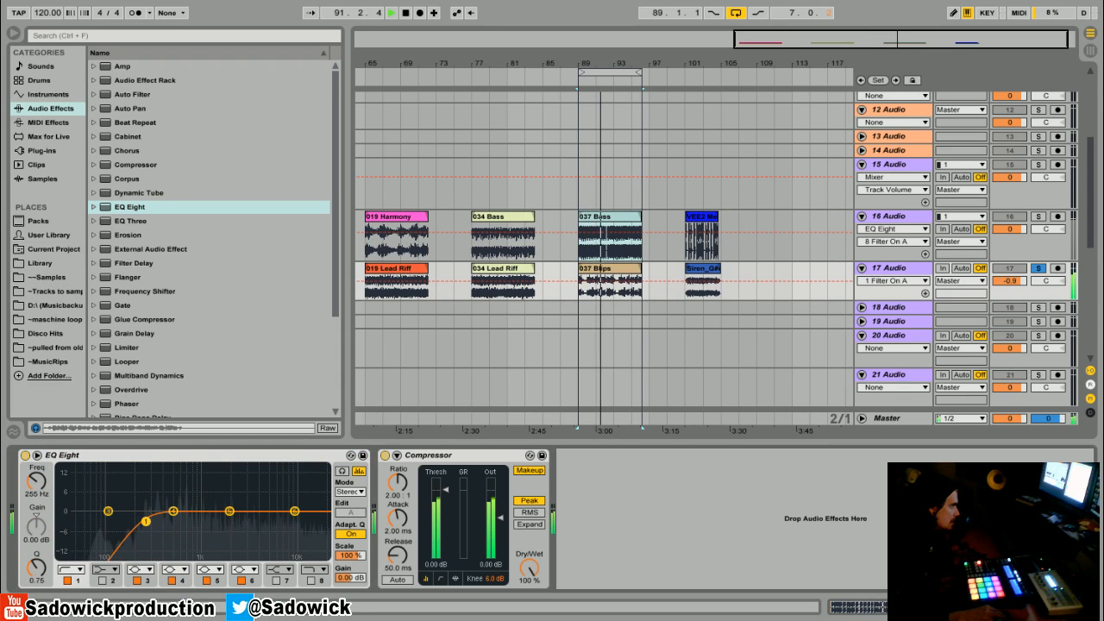
Step: On track 17's EQ, cut band 5 by 3.35 dB at 1.25 kHz and boost band 6 by 2.85 dB at 4.33 kHz
left_click_drag(228, 511, 210, 521)
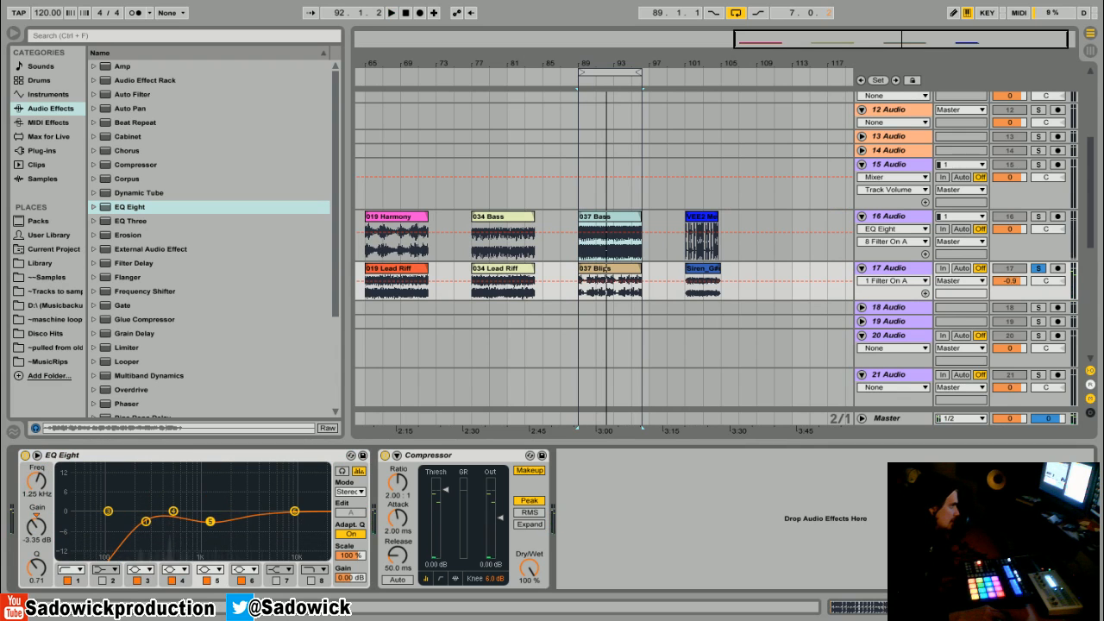
left_click_drag(37, 566, 36, 557)
left_click(294, 512)
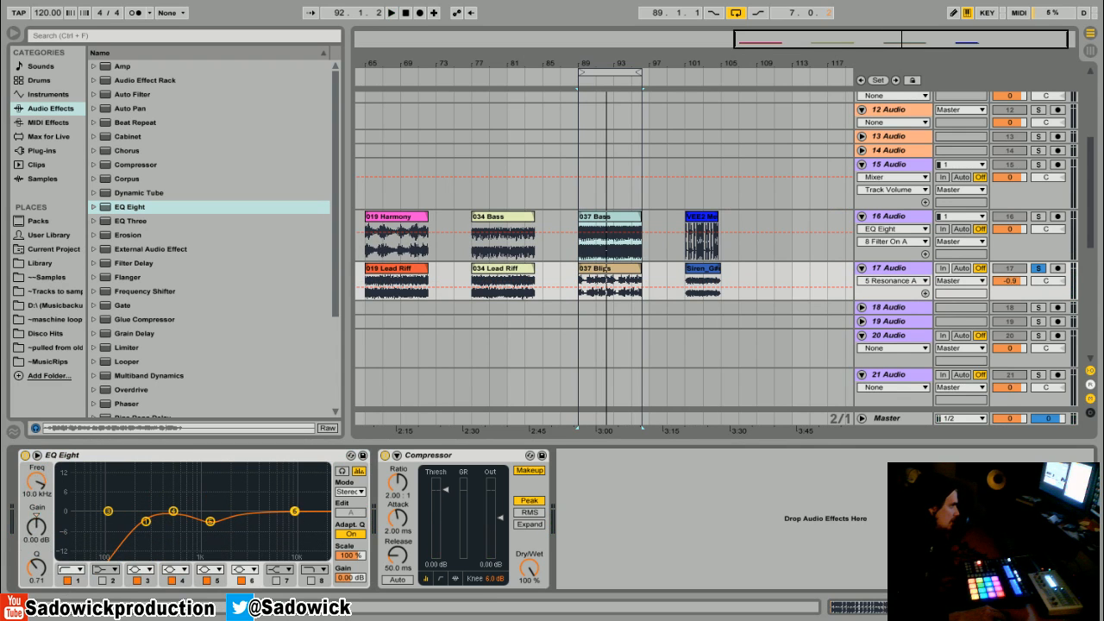
Step: Clear track 17's solo and, with both clips playing, move its EQ's low cut to 212 Hz with a Q of 1.37
left_click(1039, 268)
key("space")
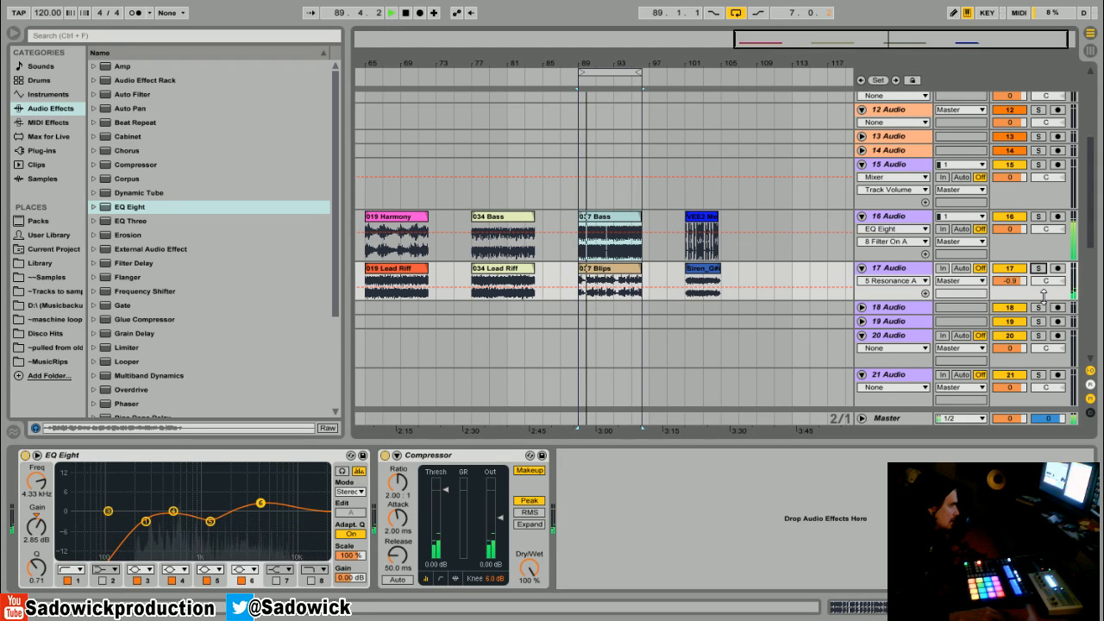
left_click_drag(145, 521, 138, 511)
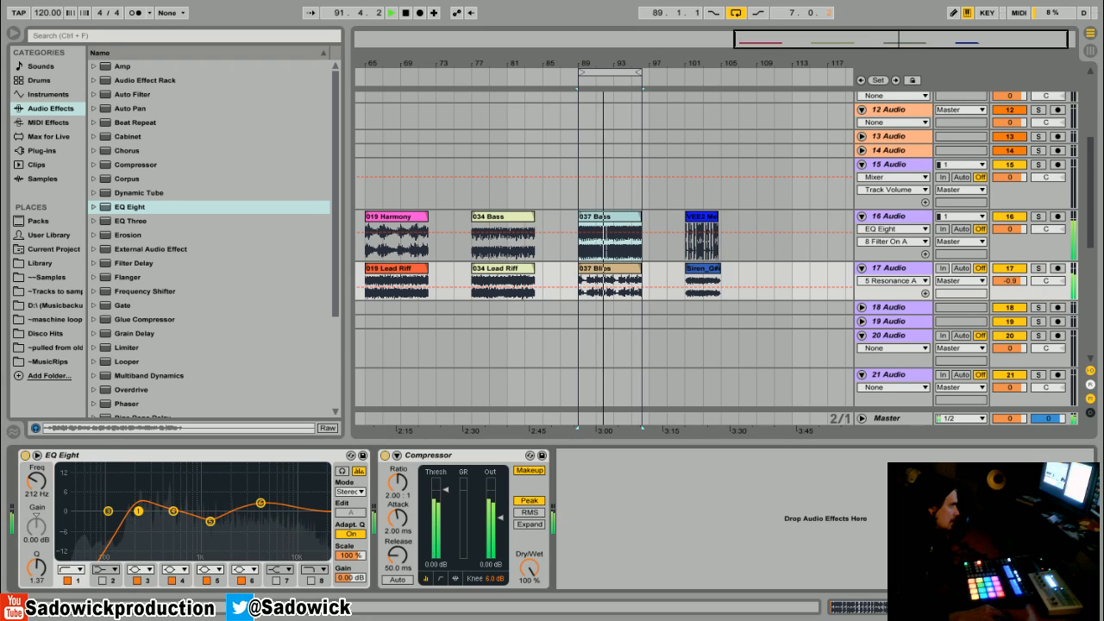
Step: On track 17's EQ, cut band 4 by 6.32 dB at 417 Hz with a Q of 1.94 and raise bands 5 and 6
left_click_drag(210, 521, 169, 514)
left_click_drag(259, 504, 283, 497)
key("space")
left_click_drag(168, 515, 165, 520)
left_click_drag(53, 581, 52, 561)
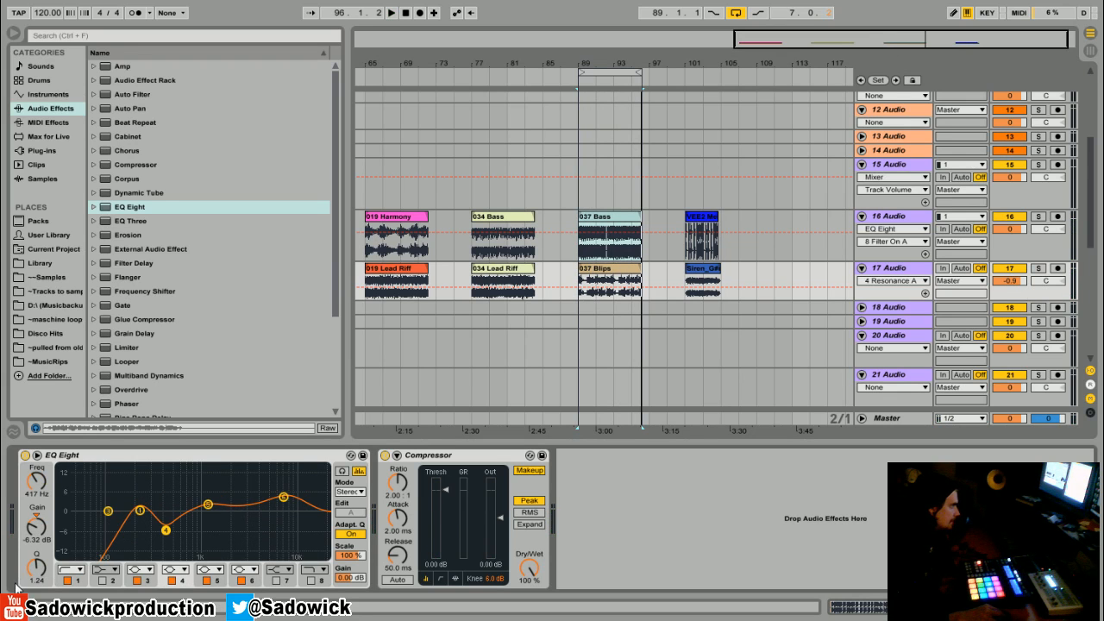
left_click_drag(141, 510, 201, 514)
left_click(166, 530)
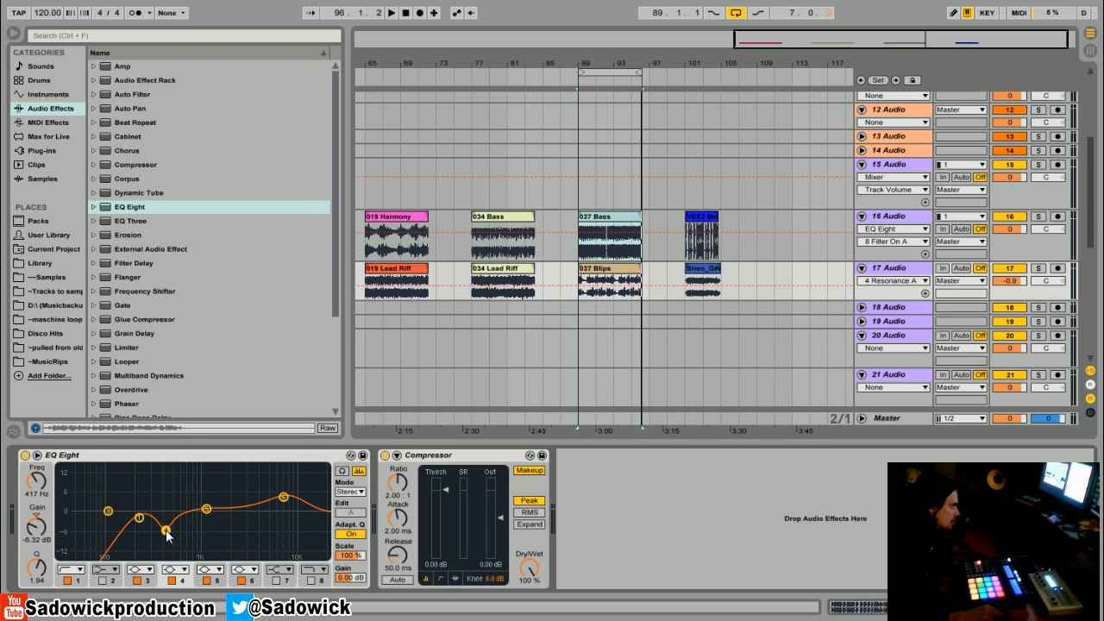
Step: Compare track 17's EQ off and on during playback, and set its band 6 boost to 4.34 dB at 6.01 kHz
key("space")
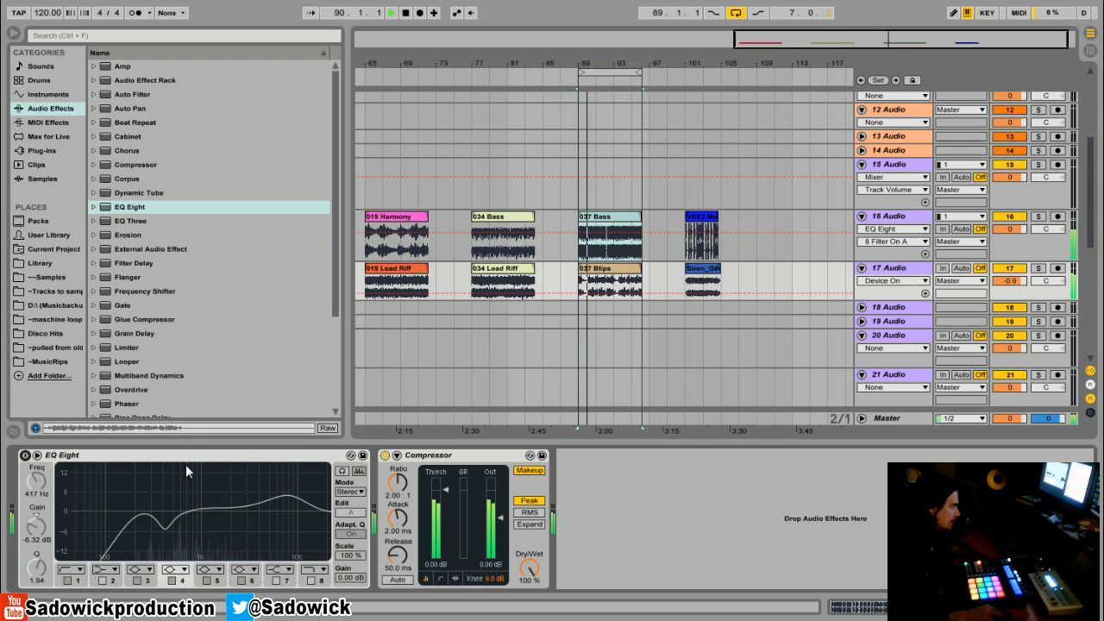
left_click(25, 455)
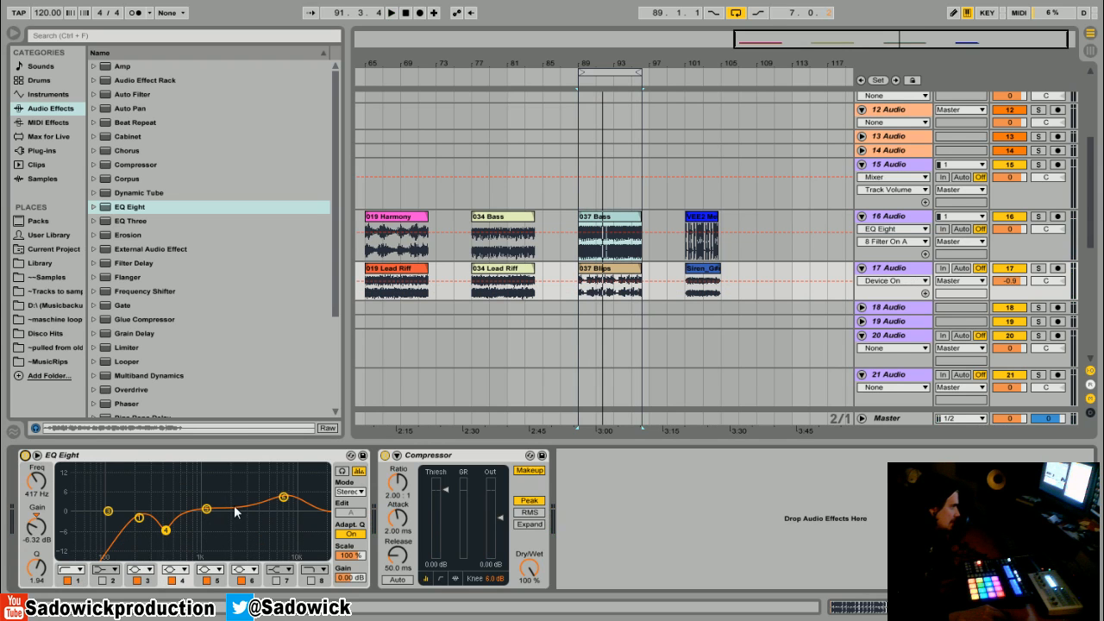
mouse_move(289, 506)
left_mouse_down()
mouse_move(290, 477)
mouse_move(275, 494)
left_mouse_up()
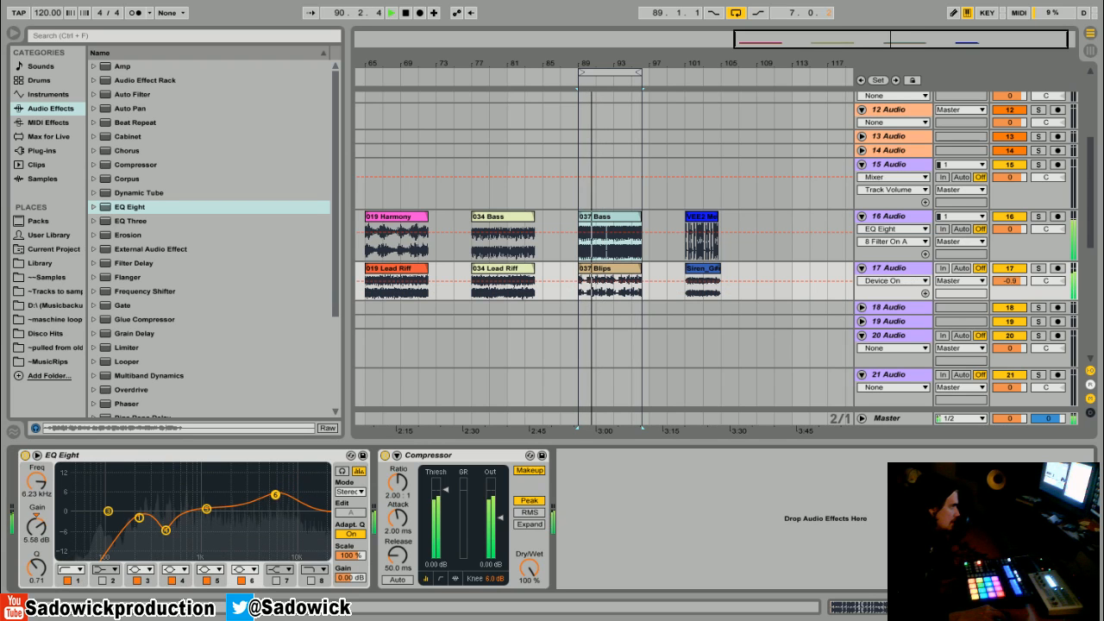
key("space")
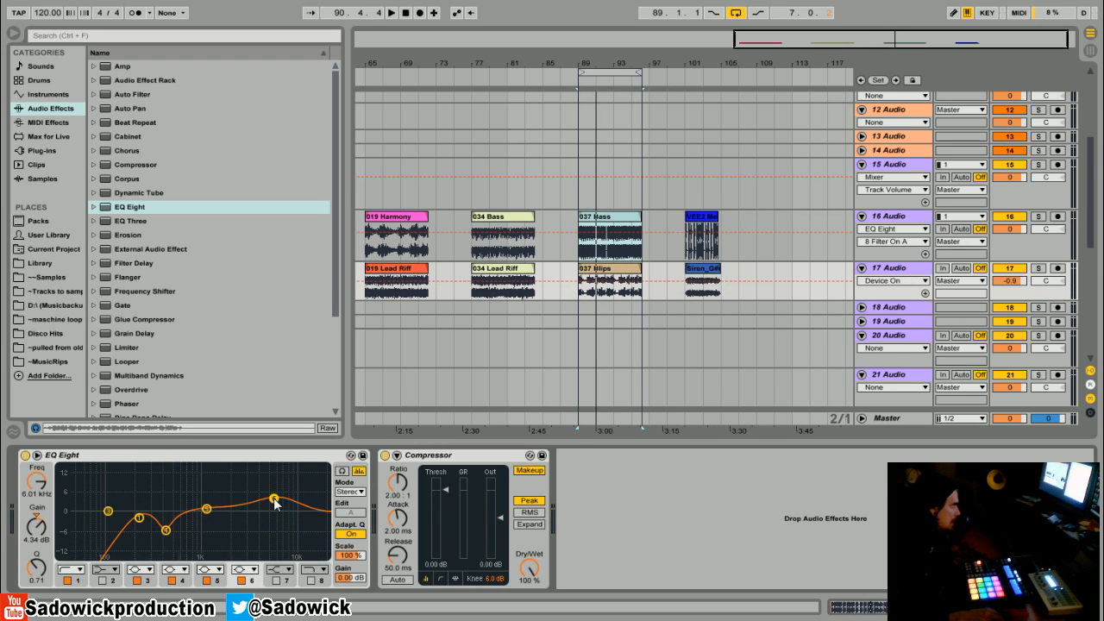
key("space")
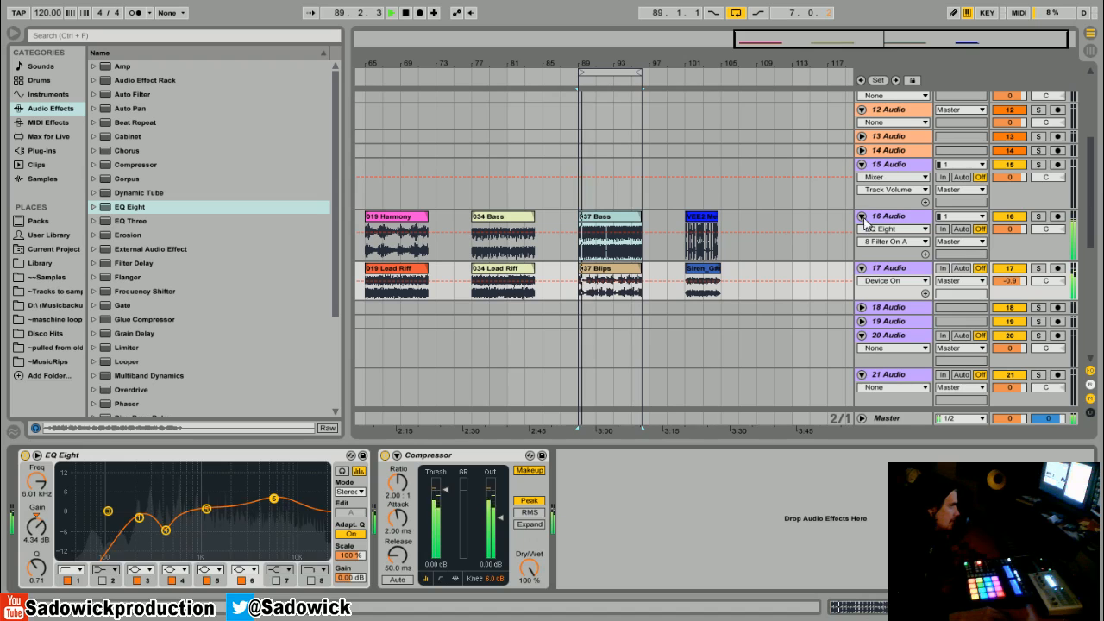
Step: Compare track 16's EQ off and on while 037 Bass and 037 Blips play together
left_click(1006, 239)
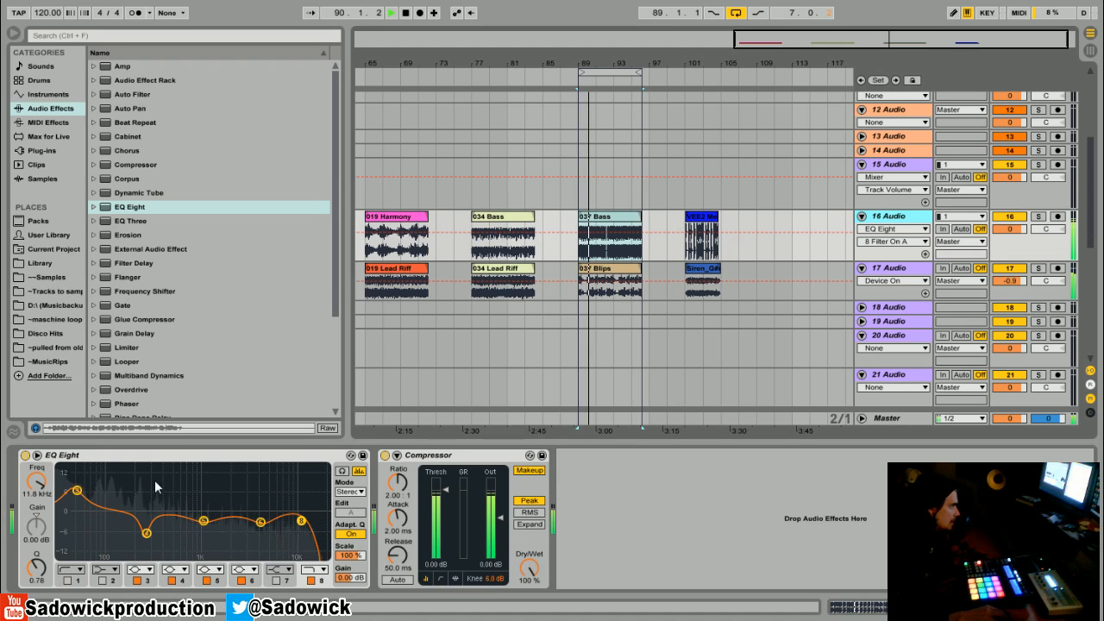
left_click(25, 454)
left_click(25, 456)
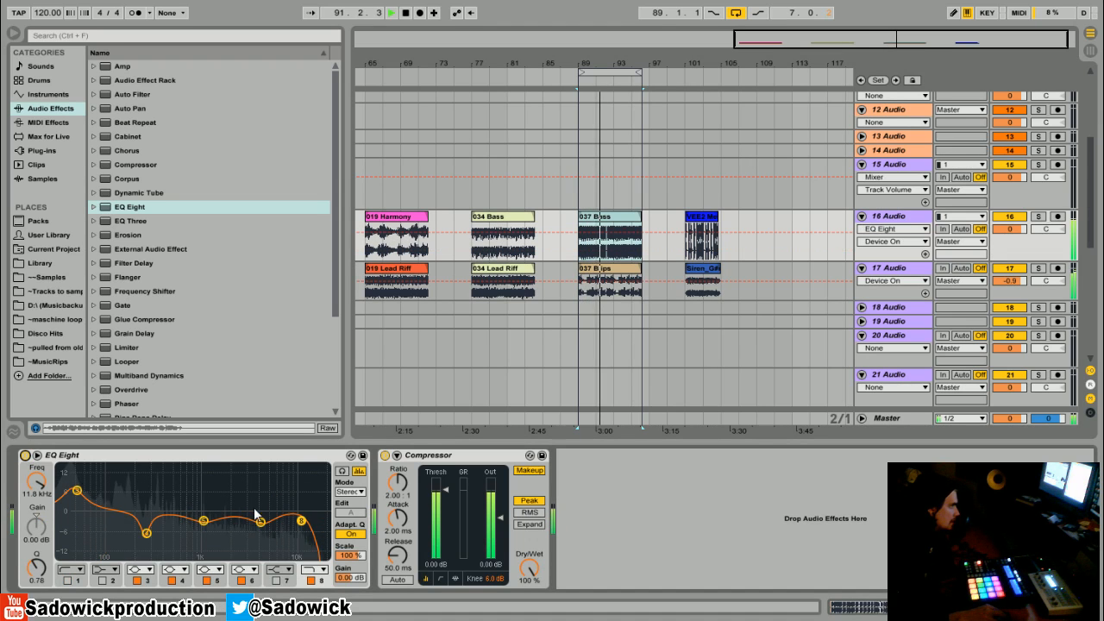
Step: Stop playback and loop the section covered by the VEE2 melody clip on track 16
key("space")
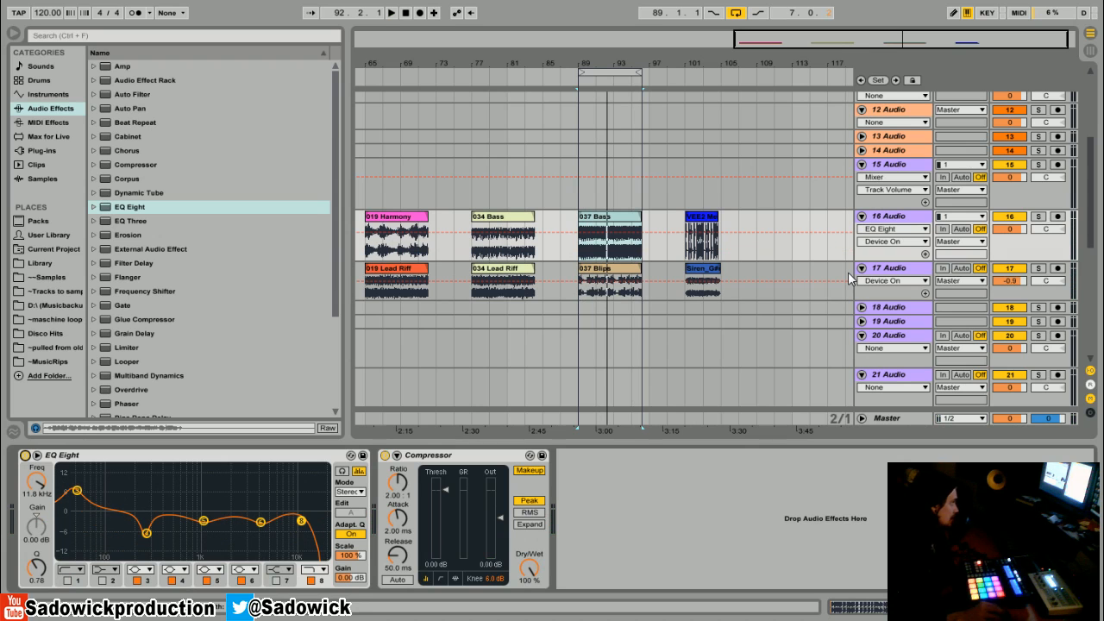
right_click(702, 219)
left_click(760, 390)
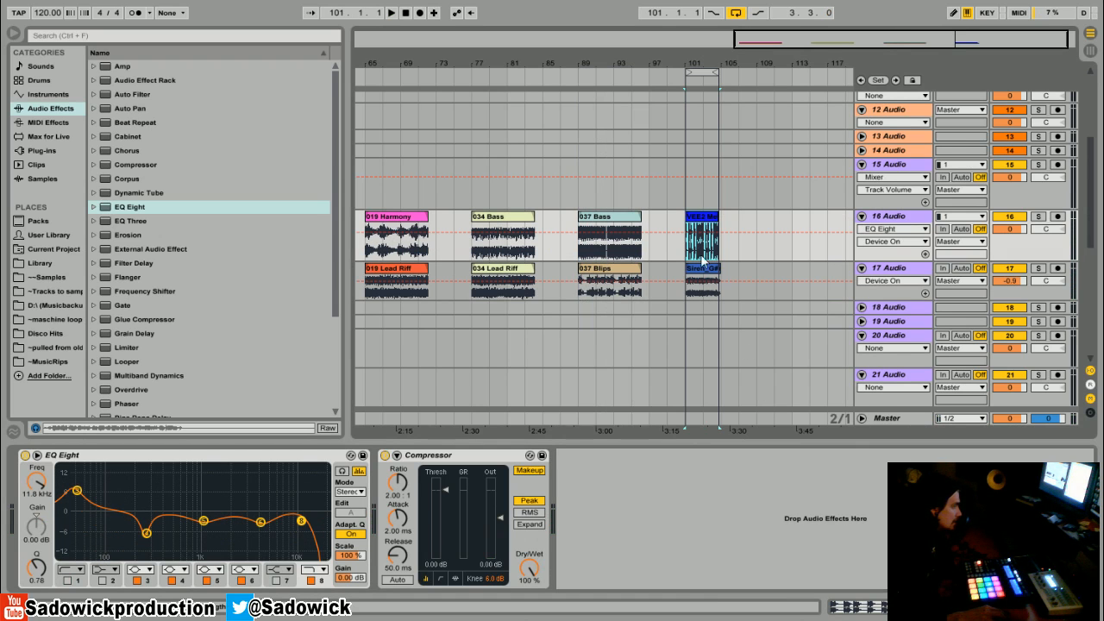
Step: Cut EQ Eight from tracks 16 and 17 and play the VEE2 melody and Siren clips together
right_click(157, 454)
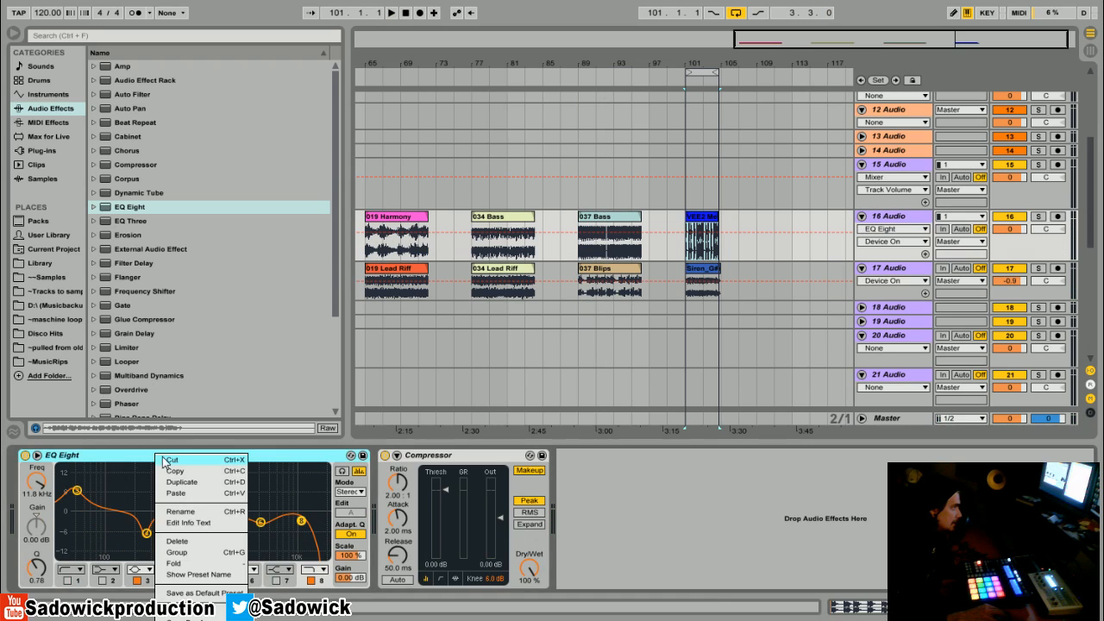
left_click(163, 460)
left_click(1011, 287)
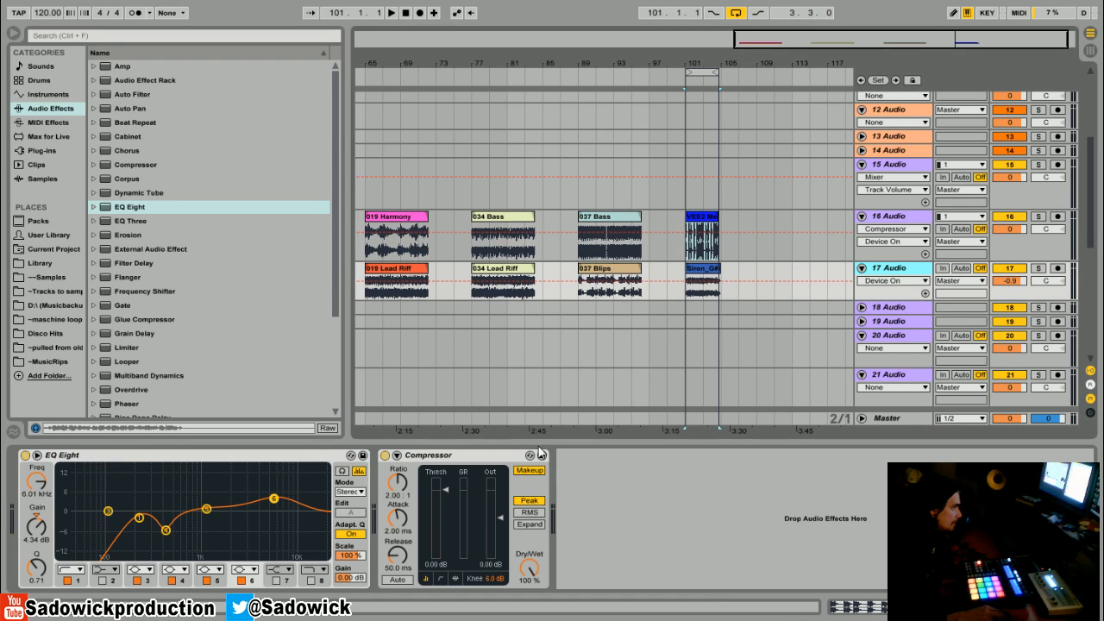
right_click(125, 460)
left_click(138, 465)
left_click(653, 224)
key("space")
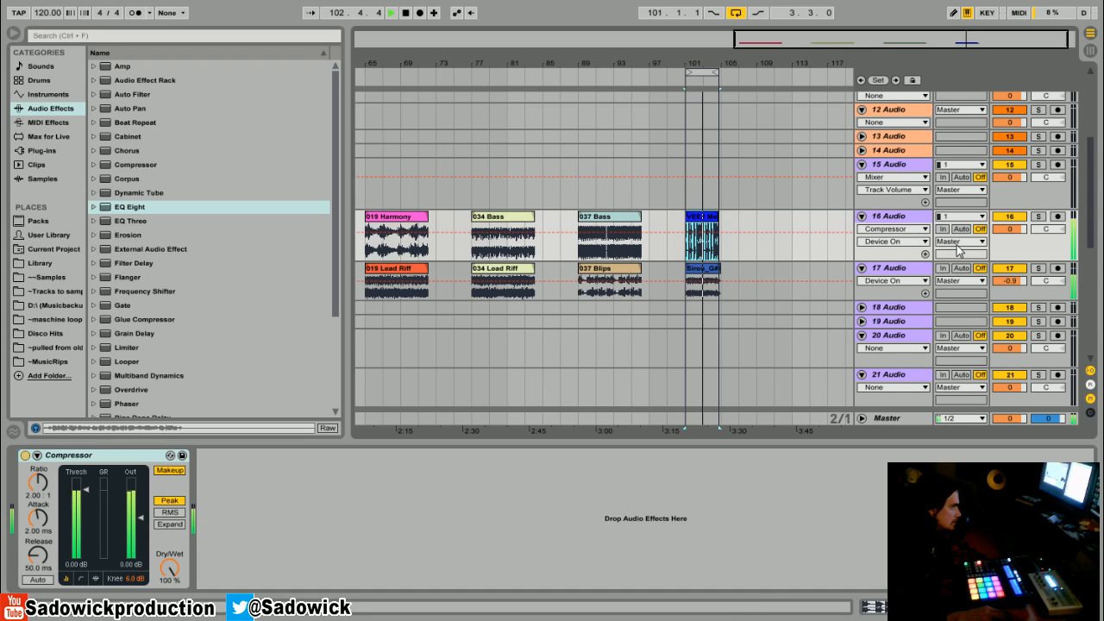
Step: Solo track 17, add a fresh EQ Eight ahead of its Compressor, and audition the Siren clip
left_click(1040, 268)
left_click_drag(97, 205, 98, 567)
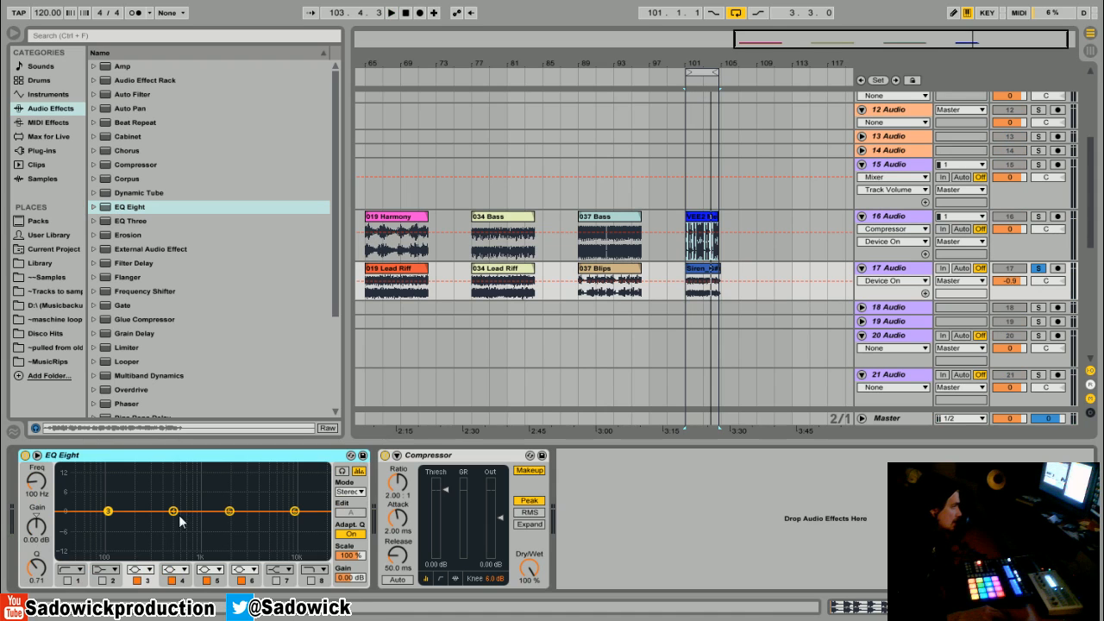
left_click(712, 268)
key("space")
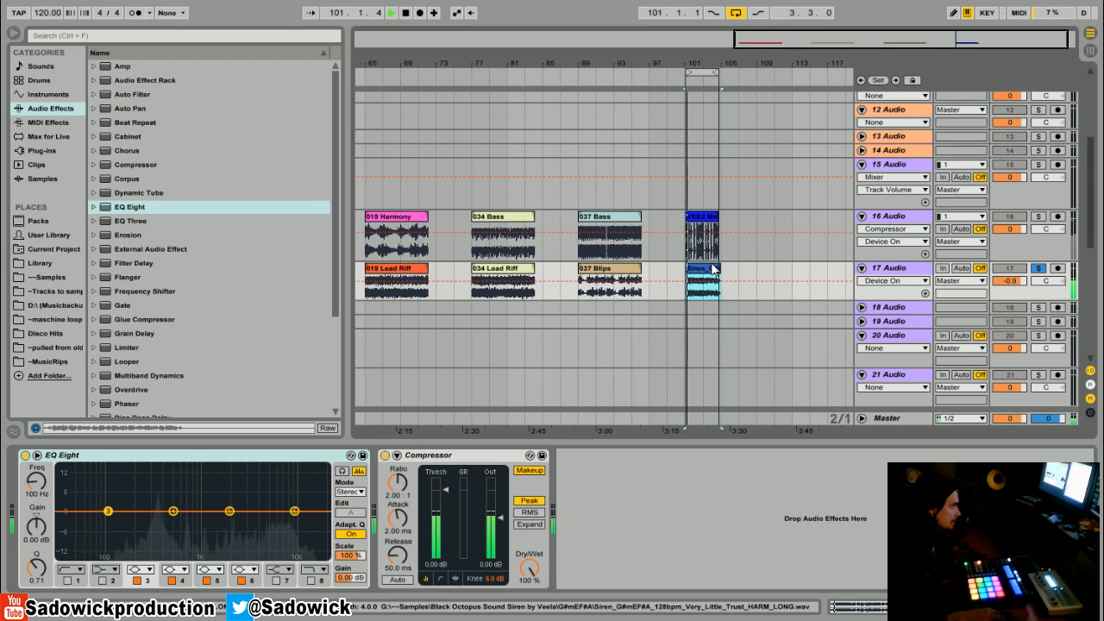
key("space")
Step: On track 17's EQ, enable the band 1 low cut and cut band 4 by 5.08 dB at 440 Hz with a Q of 1.29
left_click(67, 580)
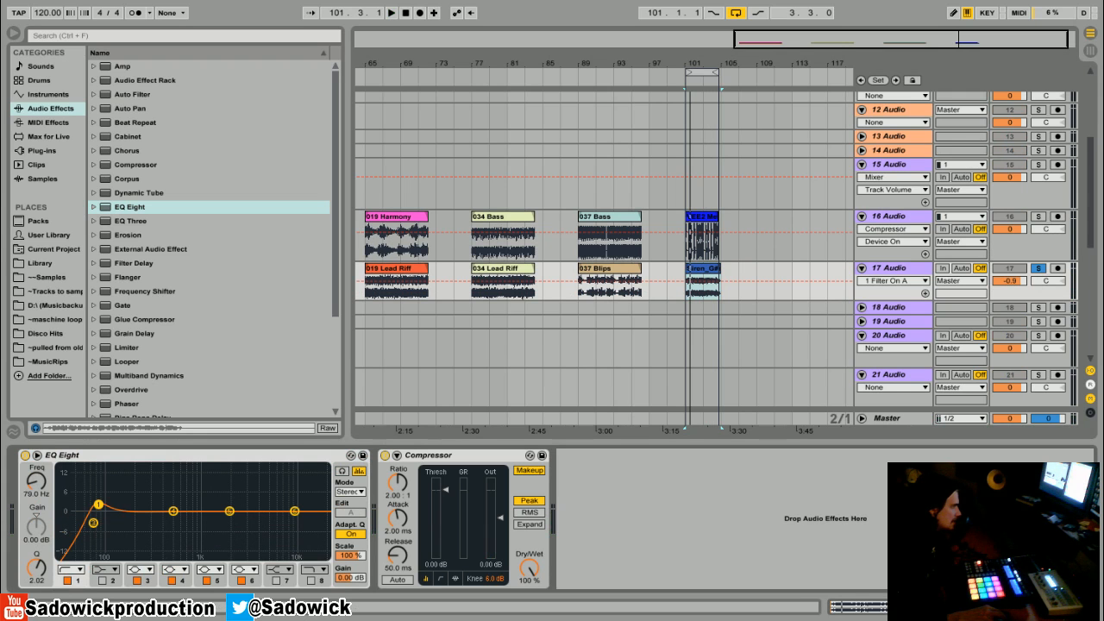
left_click_drag(99, 505, 168, 515)
key("space")
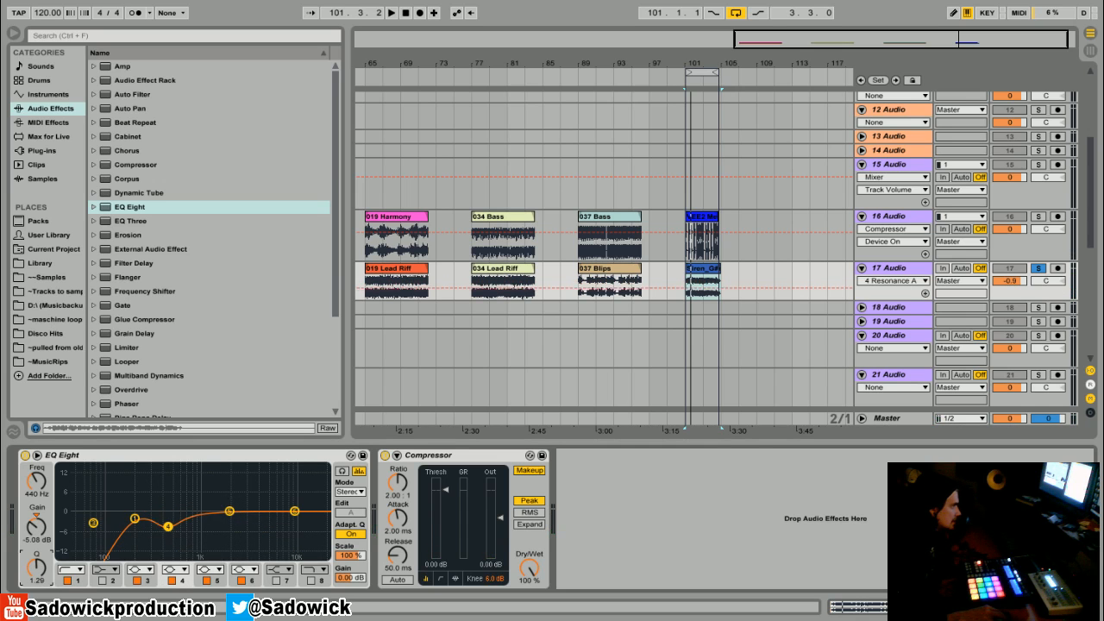
Step: While auditioning the Siren clip, raise bands 5 and 6 on track 17's EQ and move its low cut to a higher frequency
key("space")
mouse_move(235, 514)
left_mouse_down()
mouse_move(209, 494)
mouse_move(305, 505)
mouse_move(237, 504)
left_mouse_up()
key("space")
key("space")
mouse_move(138, 520)
left_mouse_down()
mouse_move(166, 503)
mouse_move(148, 510)
left_mouse_up()
key("space")
Step: Solo track 16, add EQ Eight ahead of its Compressor, and cut band 4 by 12 dB at 137 Hz with a Q of 2.20
left_click(1038, 217)
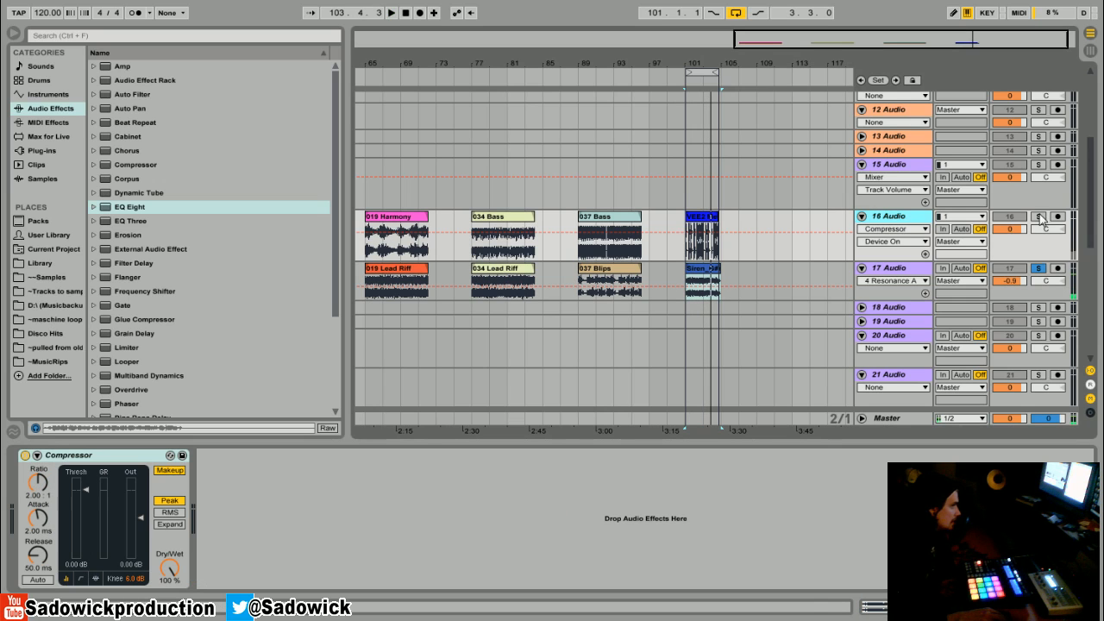
left_click_drag(130, 220, 74, 478)
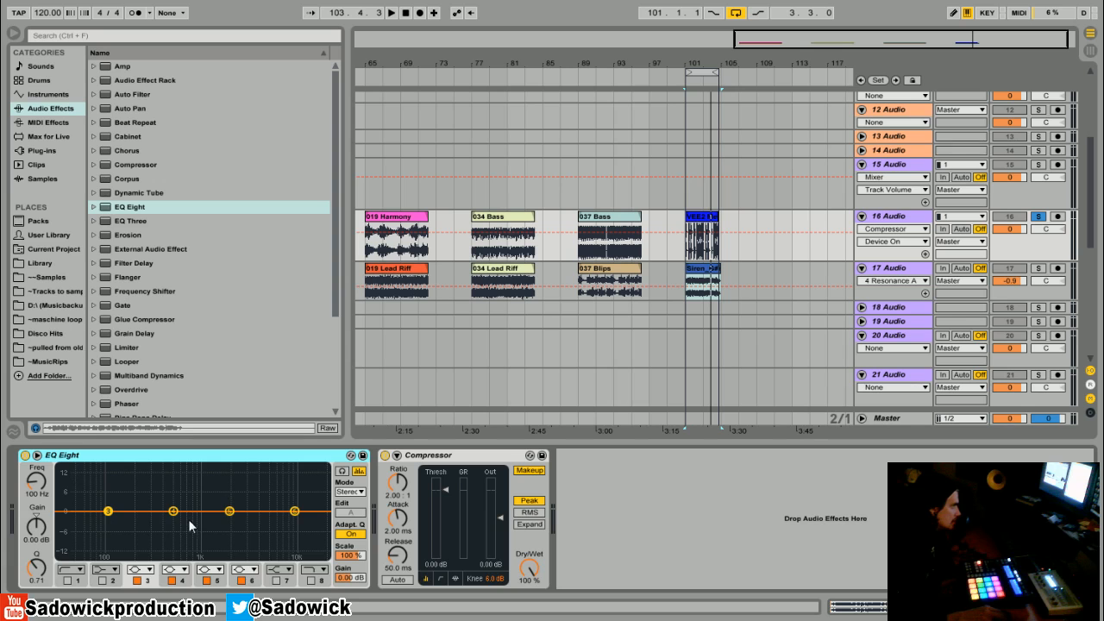
left_click_drag(174, 511, 121, 548)
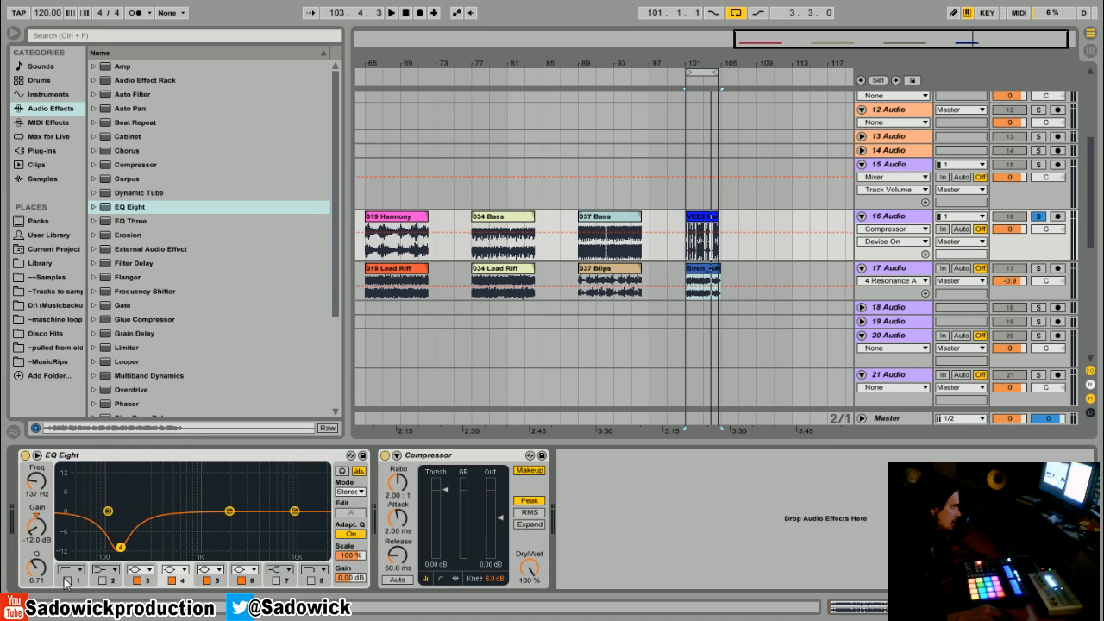
left_click_drag(43, 573, 40, 570)
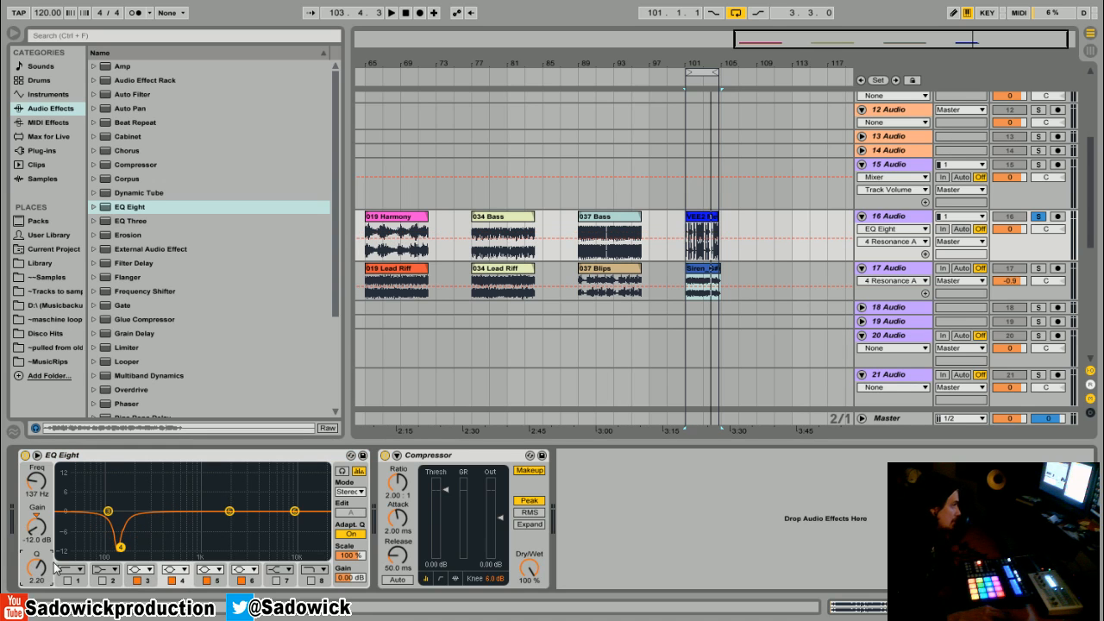
Step: On track 16's EQ, set band 4 to -15 dB at 180 Hz with a Q of 1.79 and cut band 5 by 3.60 dB at 735 Hz
key("space")
left_click_drag(120, 547, 135, 555)
left_click_drag(39, 572, 40, 581)
left_click_drag(229, 511, 189, 523)
left_click(38, 569)
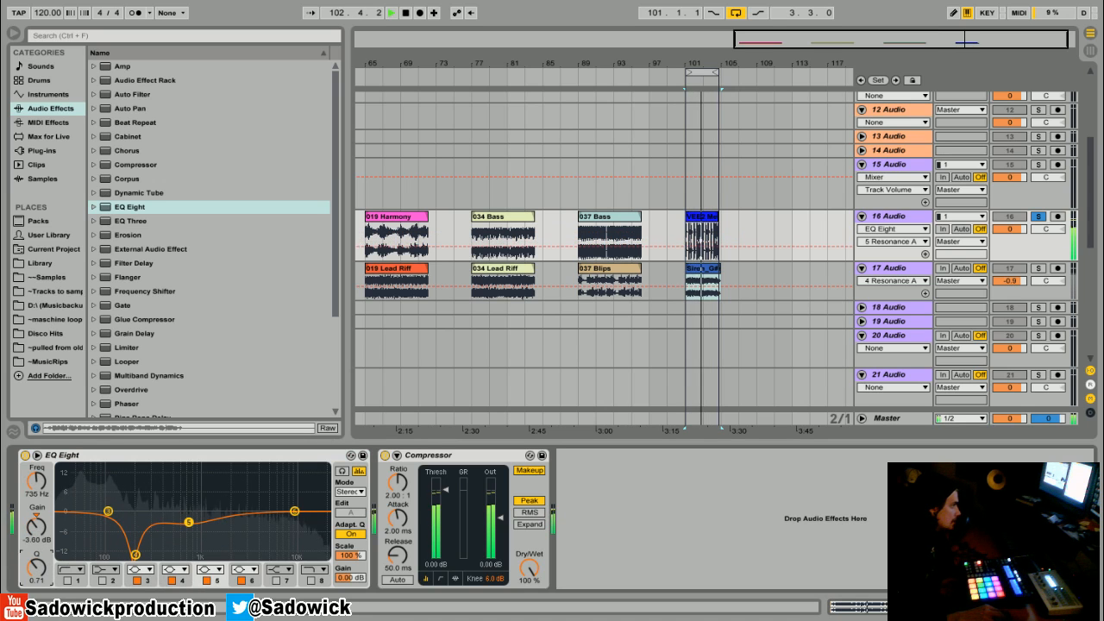
left_click_drag(38, 570, 38, 559)
key("space")
left_click_drag(133, 557, 129, 561)
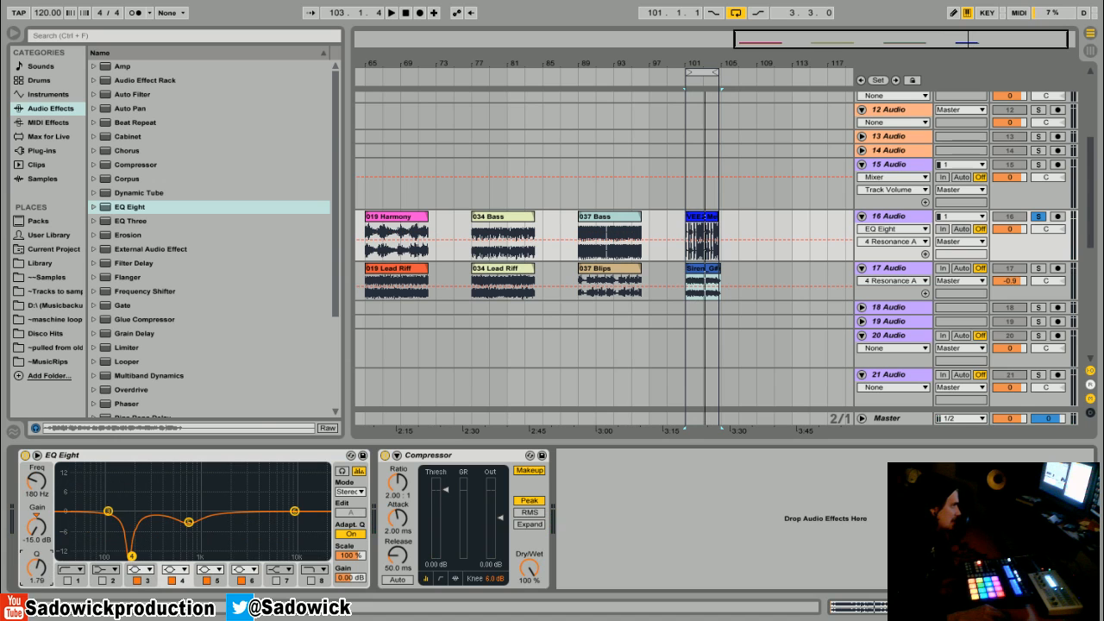
key("space")
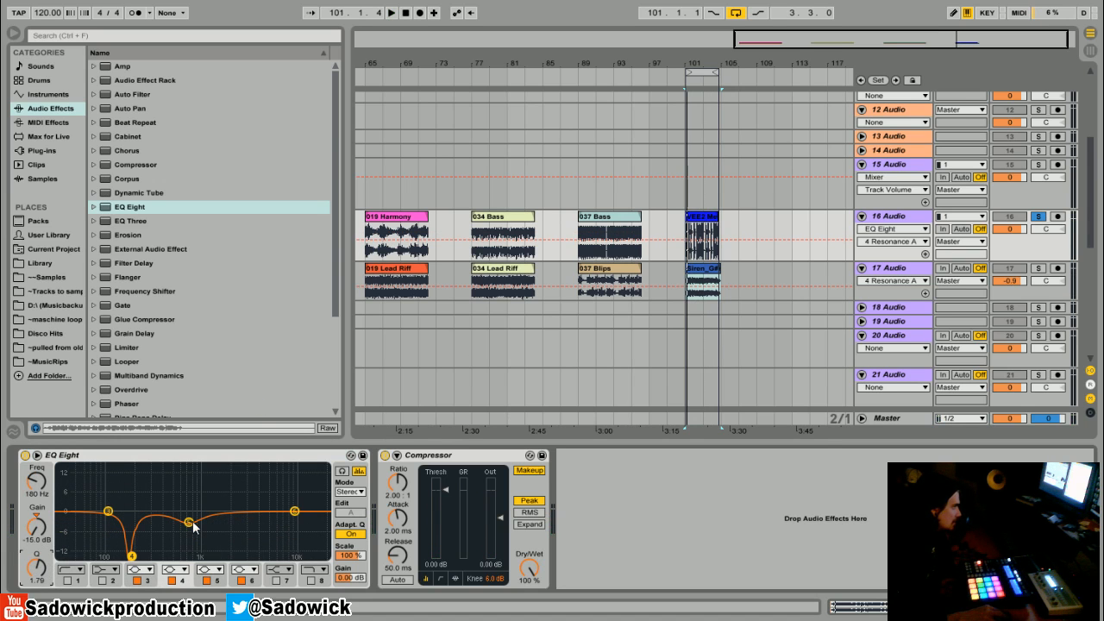
Step: Cut band 6 of track 16's EQ by 1.36 dB at 9.49 kHz while auditioning the melody clip
key("space")
left_click_drag(294, 511, 292, 516)
key("space")
Step: Clear the solo and, with both clips playing, lower track 17's volume to -4.2 dB
left_click(1039, 216)
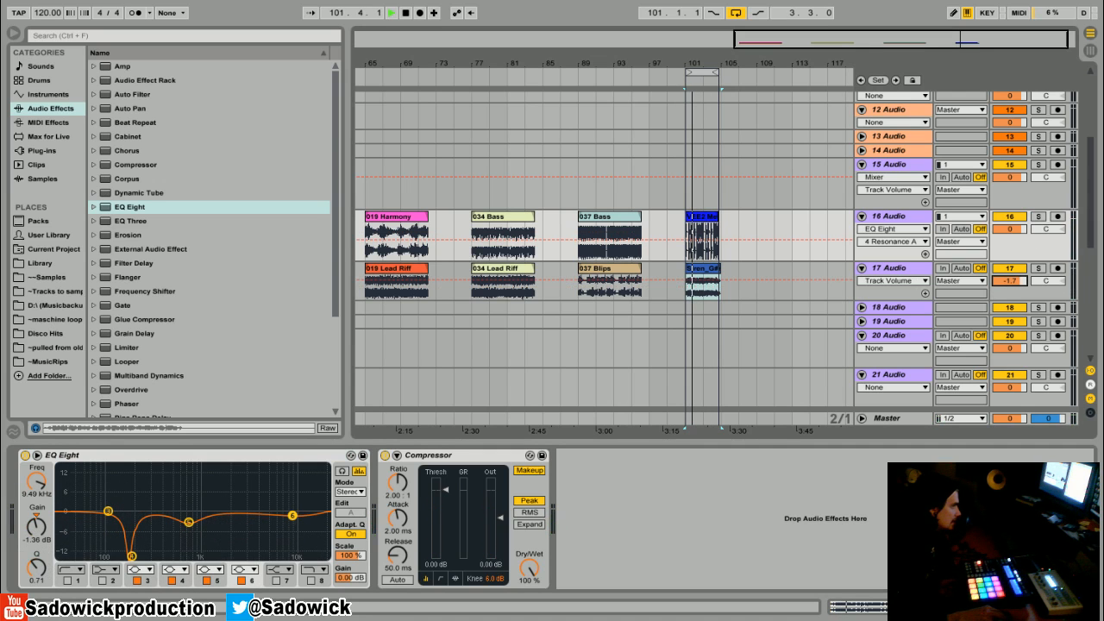
key("space")
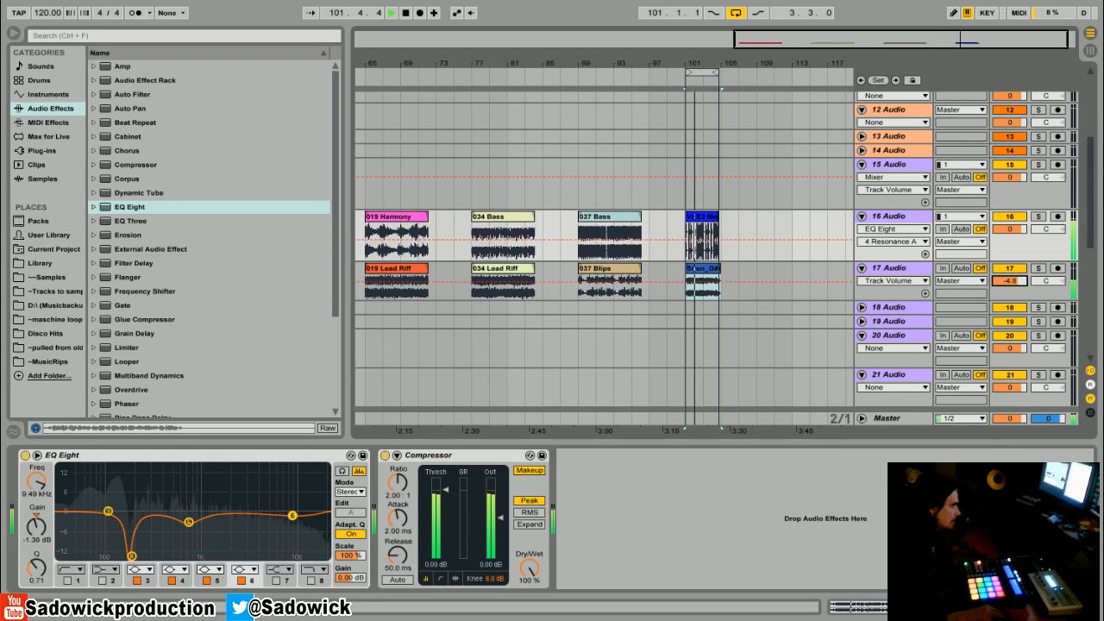
left_click_drag(1009, 280, 1009, 277)
Step: On track 17's EQ, set band 5 to -0.62 dB at 1.94 kHz and band 6 to 0.62 dB at 11.2 kHz, and compare it off and on
left_click_drag(235, 506, 230, 519)
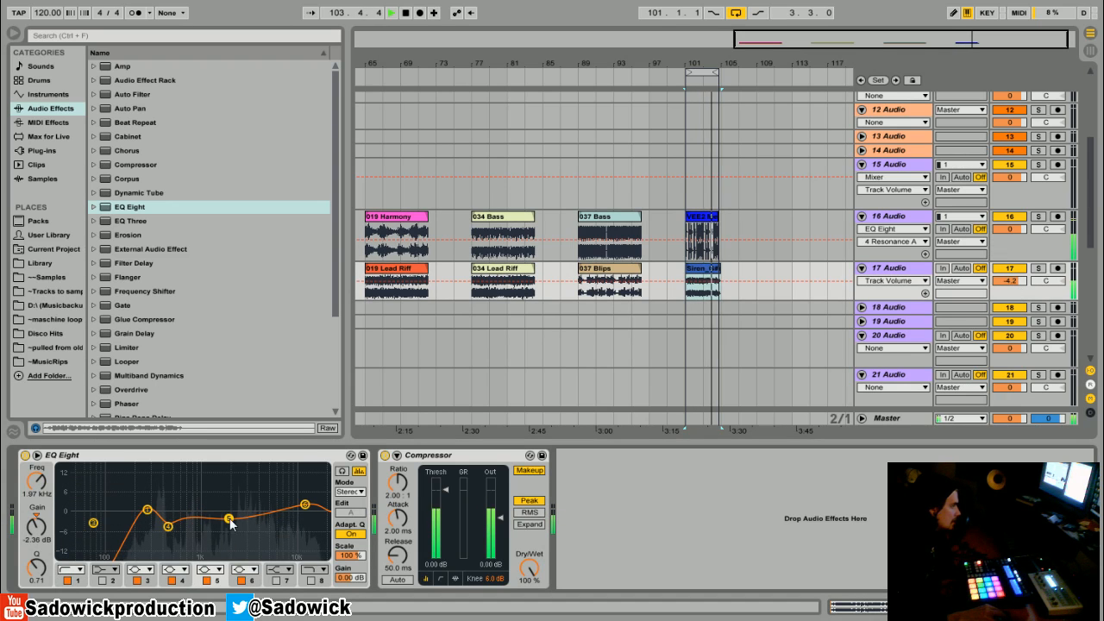
left_click_drag(306, 506, 299, 510)
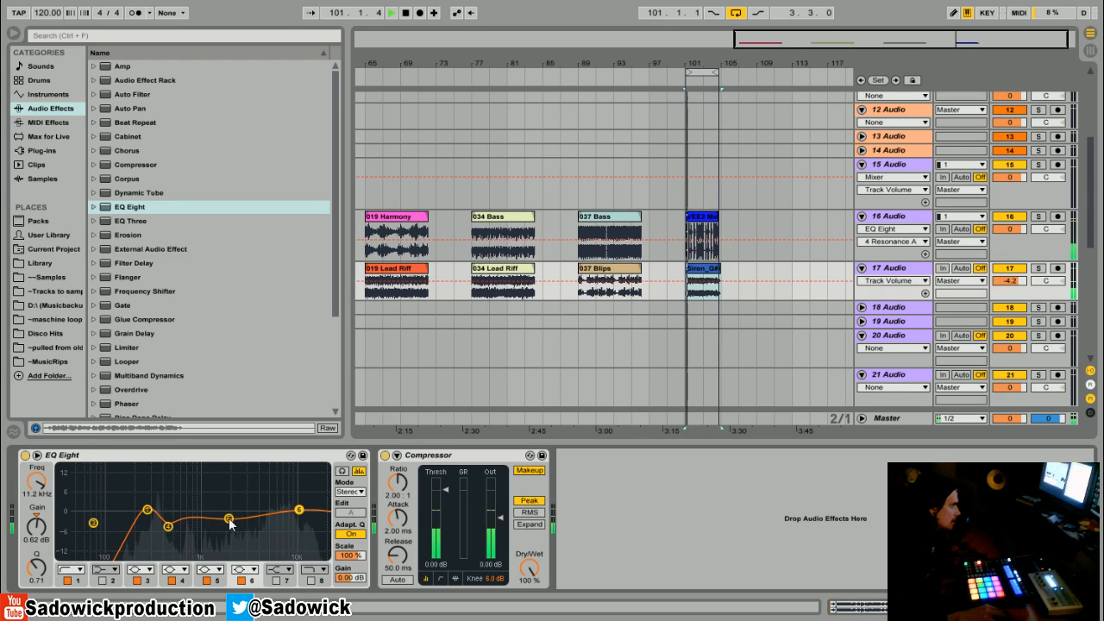
left_click_drag(229, 521, 228, 514)
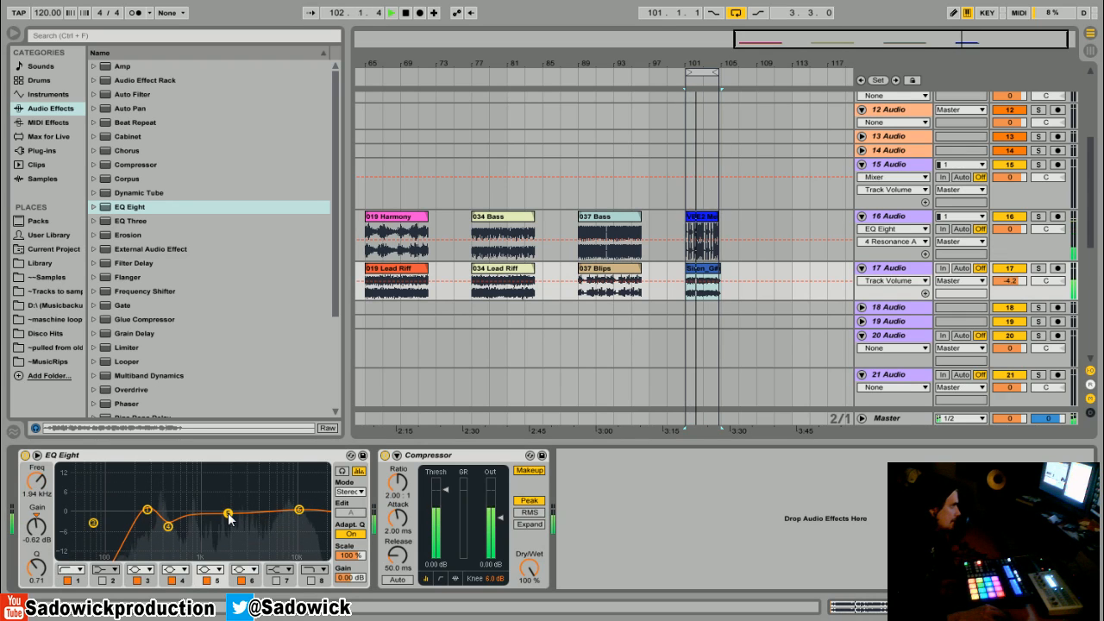
left_click(25, 455)
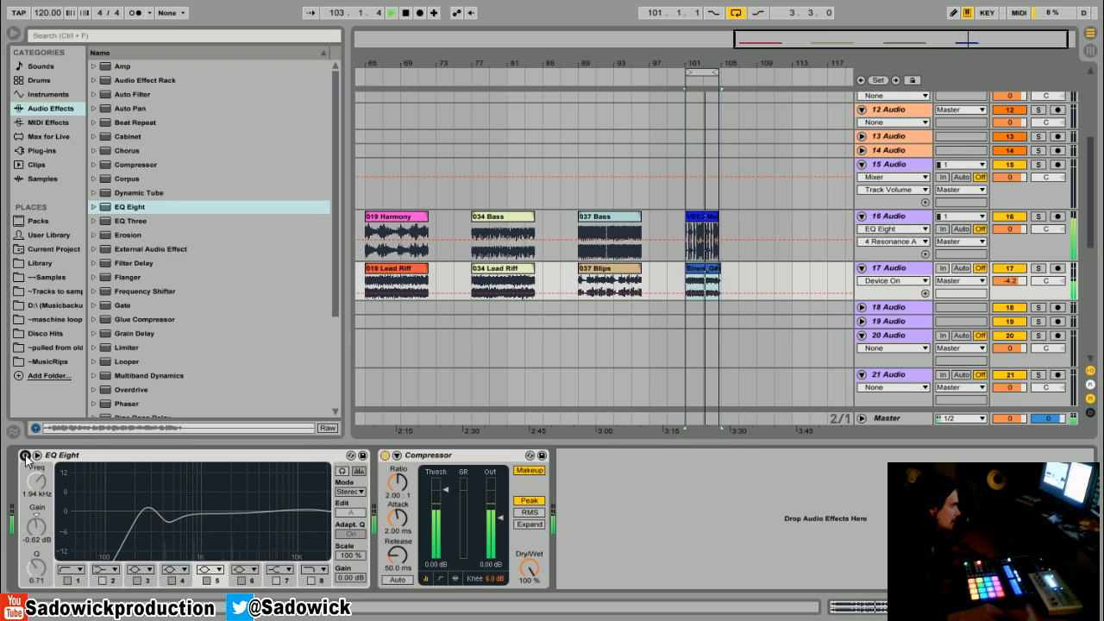
left_click(25, 456)
Step: On track 17's EQ, move the low cut to 284 Hz, deepen band 4, and set band 5 to -2.85 dB at 1.64 kHz with Q 1.19
mouse_move(167, 527)
left_mouse_down()
mouse_move(172, 543)
mouse_move(157, 516)
mouse_move(207, 520)
mouse_move(150, 521)
left_mouse_up()
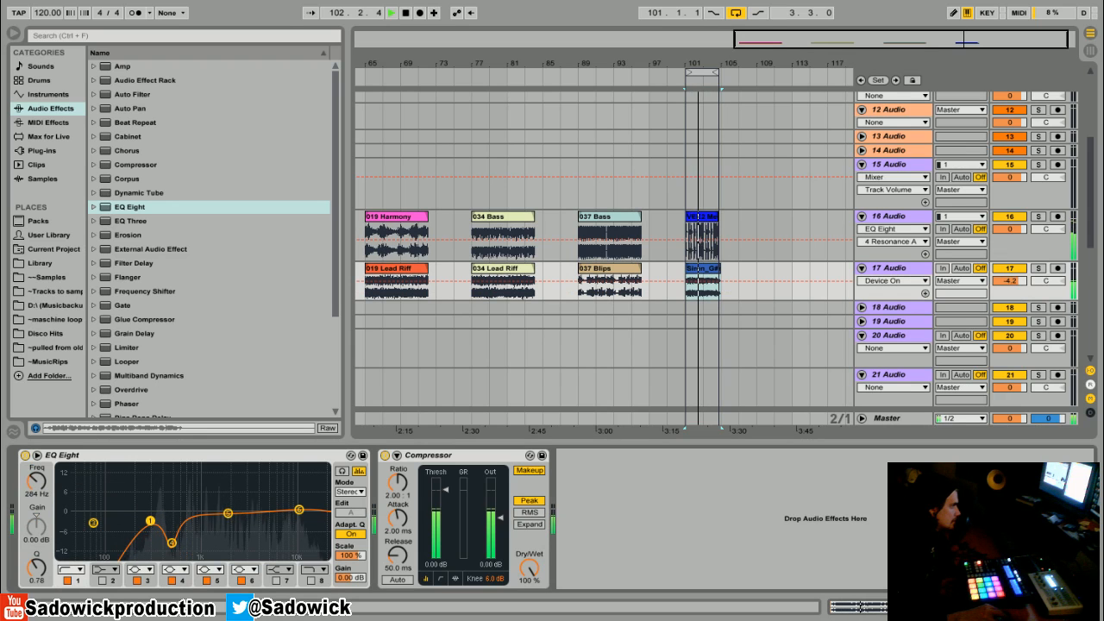
left_click_drag(228, 513, 222, 520)
left_click_drag(37, 567, 37, 552)
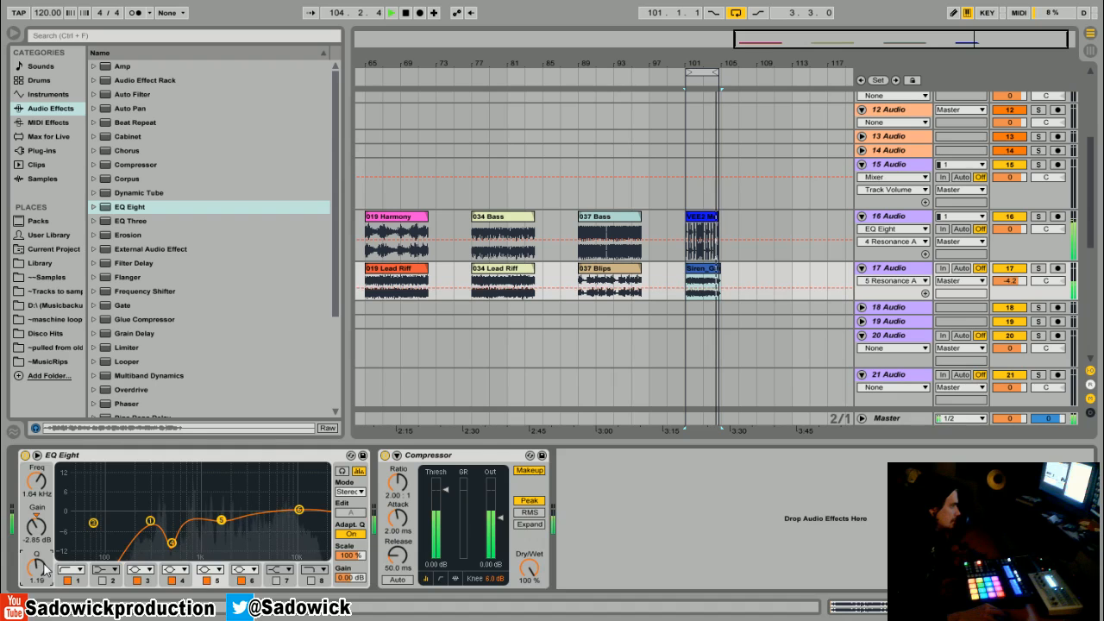
Step: Reset the threshold of track 17's Compressor to 0 dB
right_click(445, 488)
left_click(470, 530)
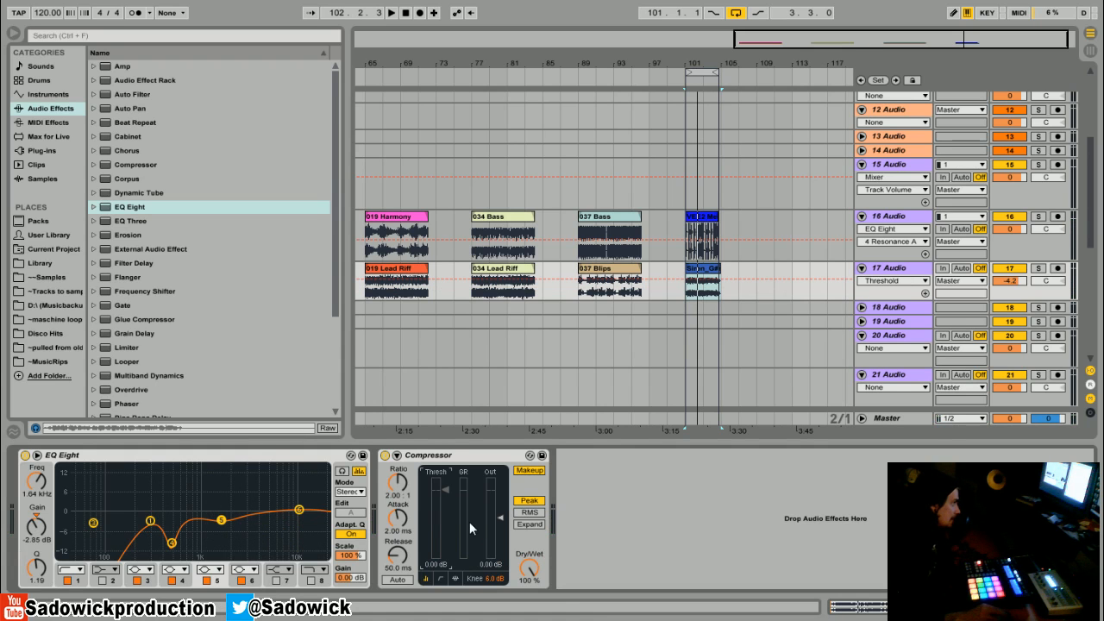
left_click(397, 226)
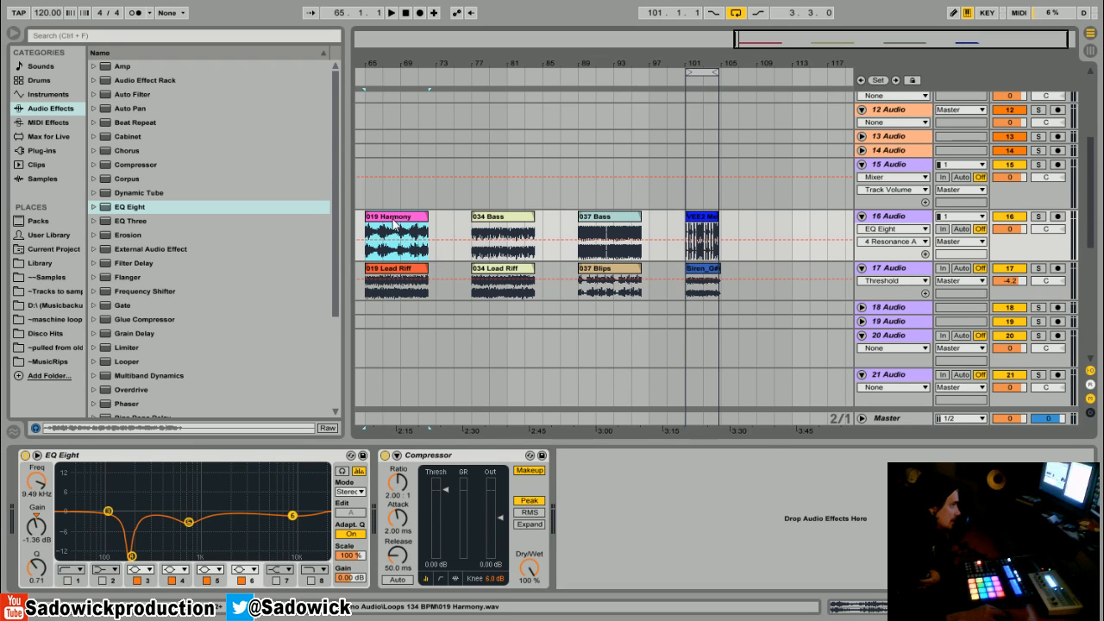
mouse_move(632, 66)
left_mouse_down()
mouse_move(632, 54)
mouse_move(636, 67)
left_mouse_up()
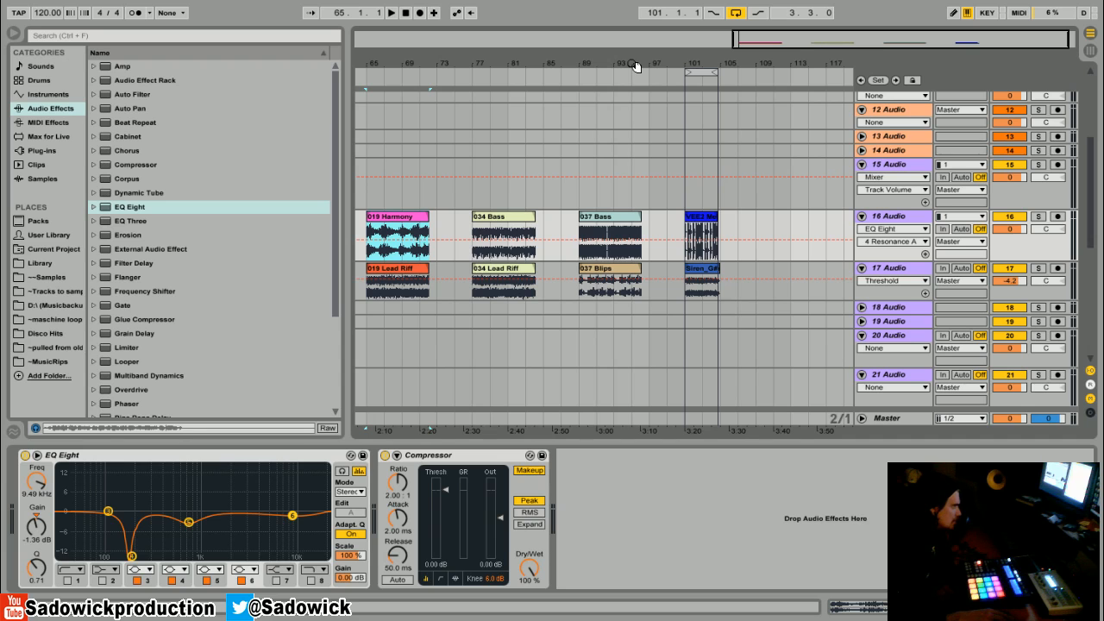